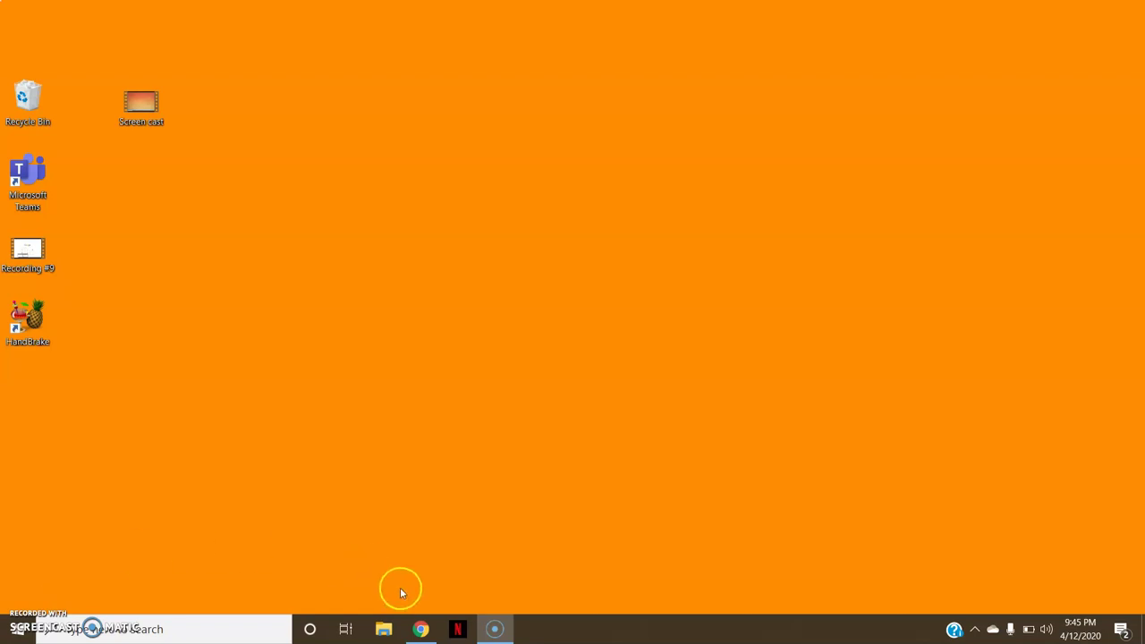
Switch to Chrome, open Google Forms from the Google apps in Gmail, and create a blank form
left_click(419, 628)
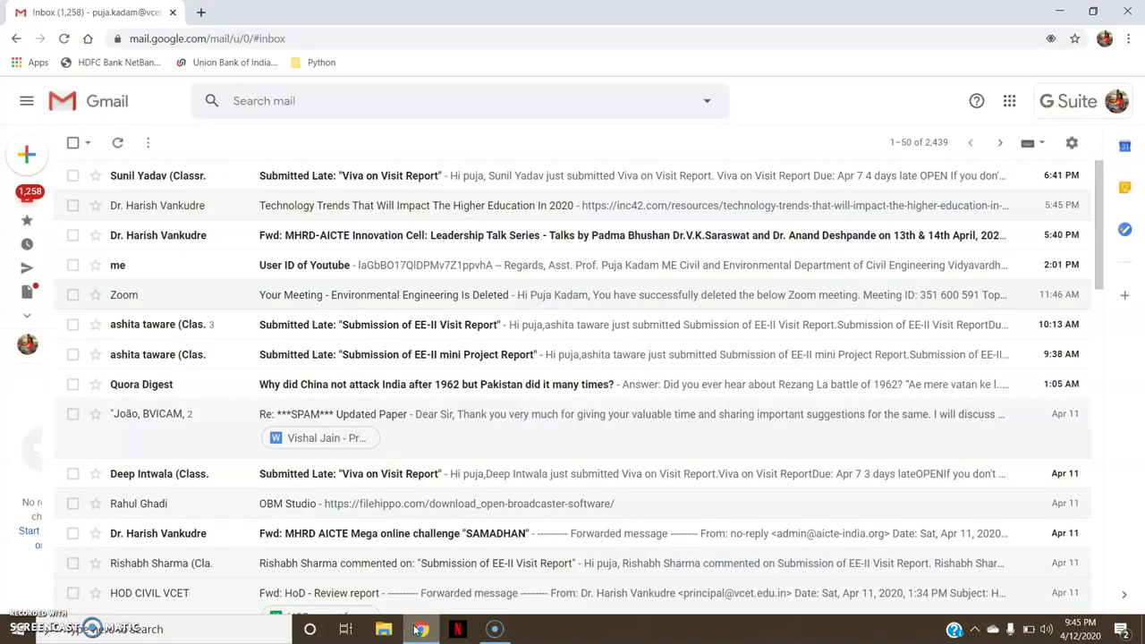
left_click(1009, 99)
left_click(1136, 152)
left_click_drag(1136, 152, 1132, 322)
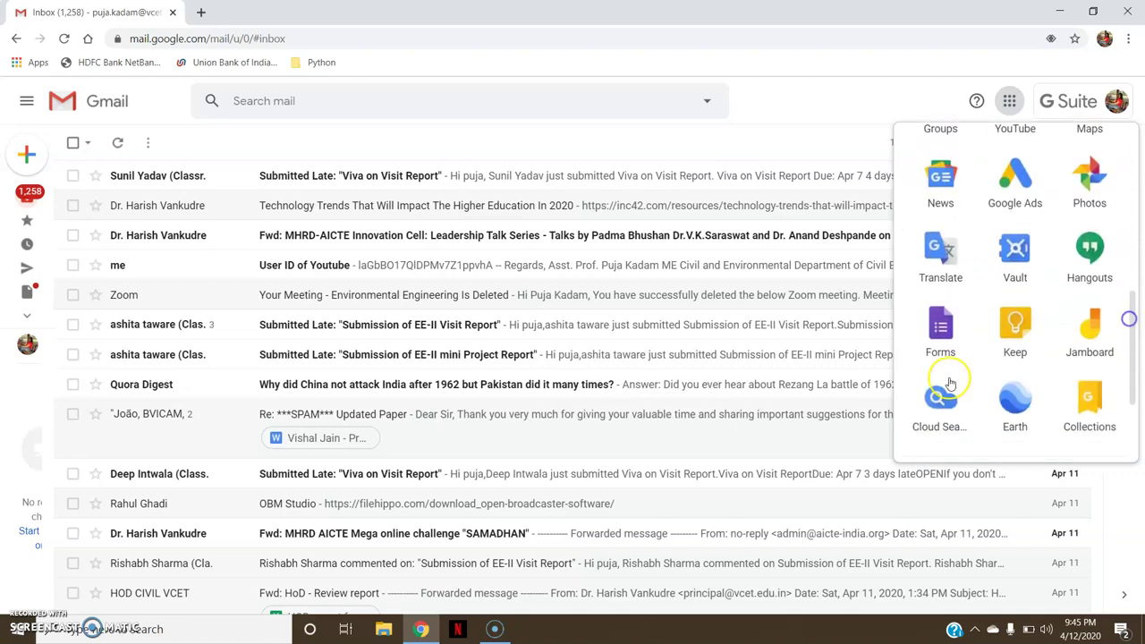
left_click(958, 332)
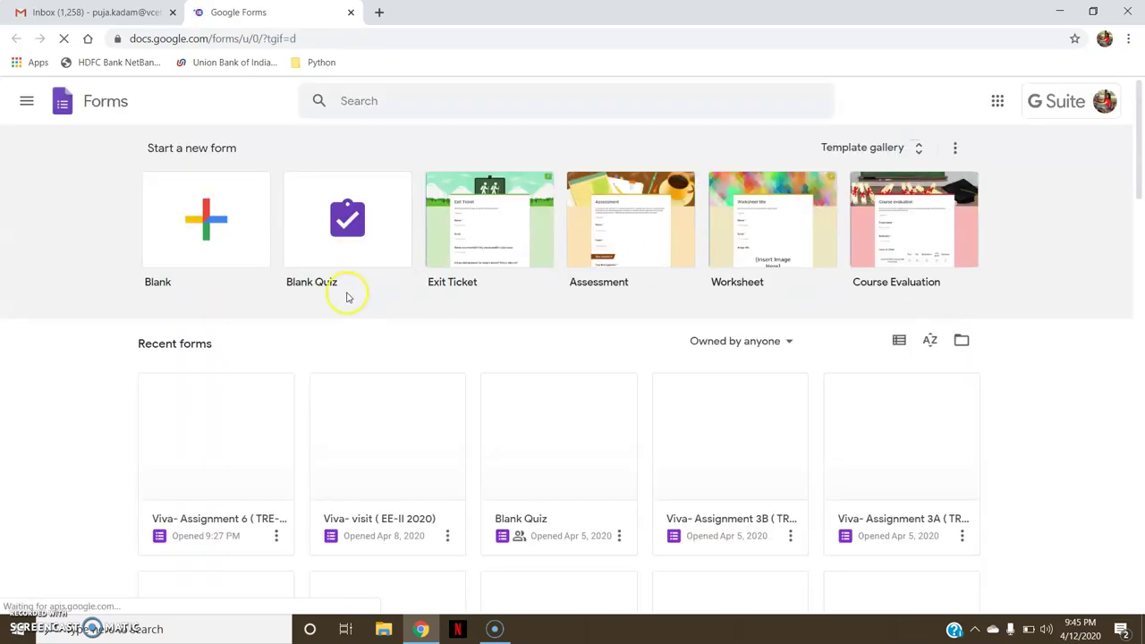
left_click(224, 271)
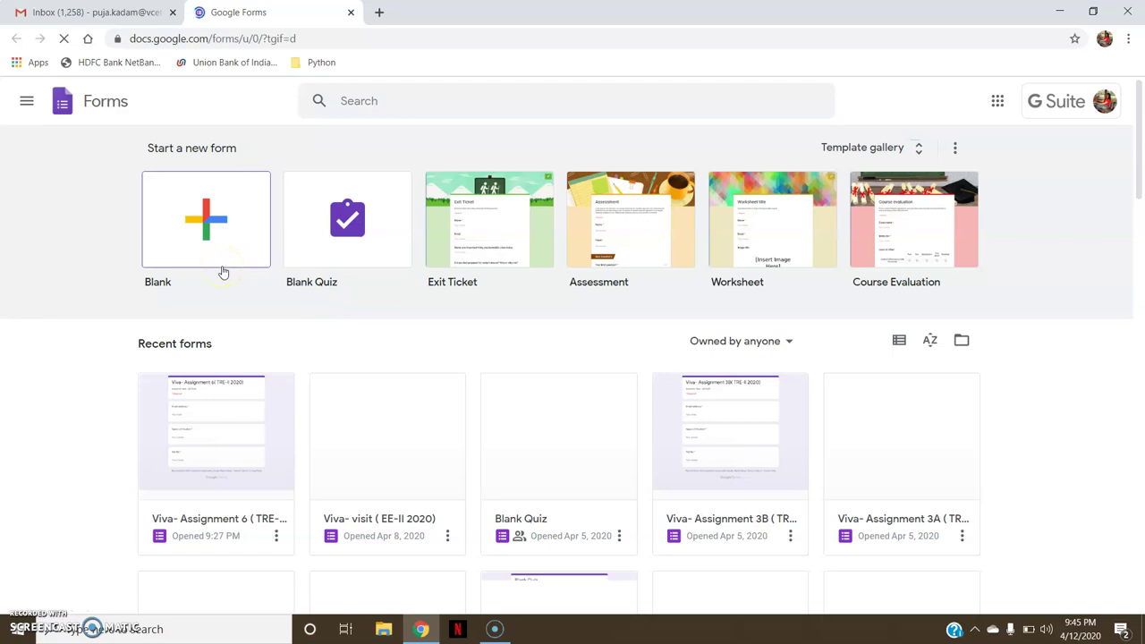
left_click(218, 260)
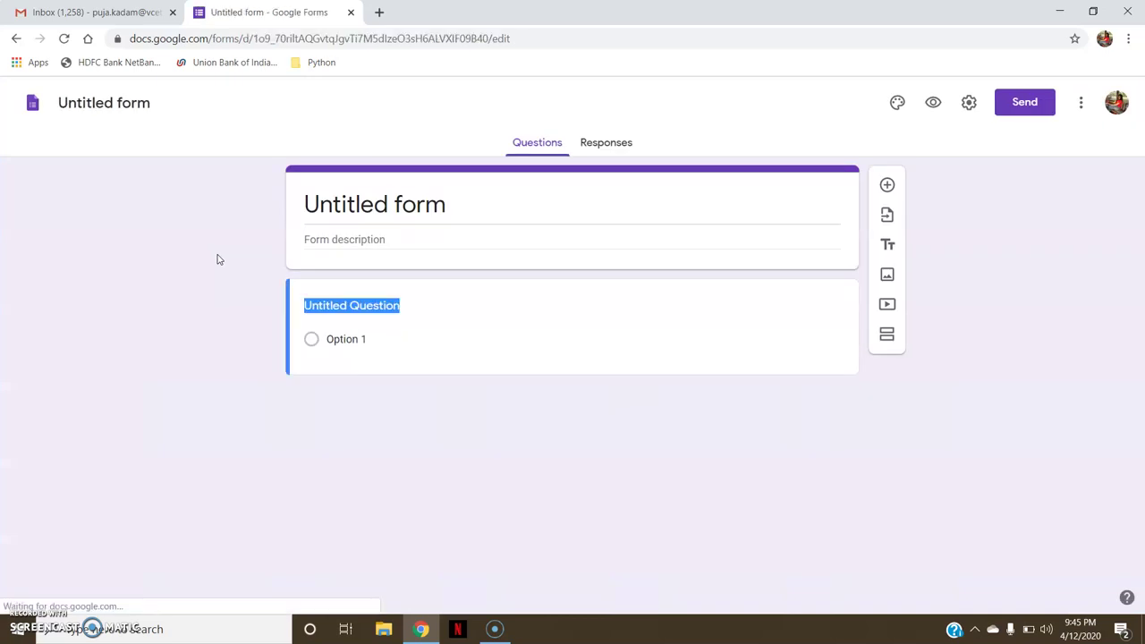
Title the form "Quiz on India" and give the form file the same name
left_click(415, 204)
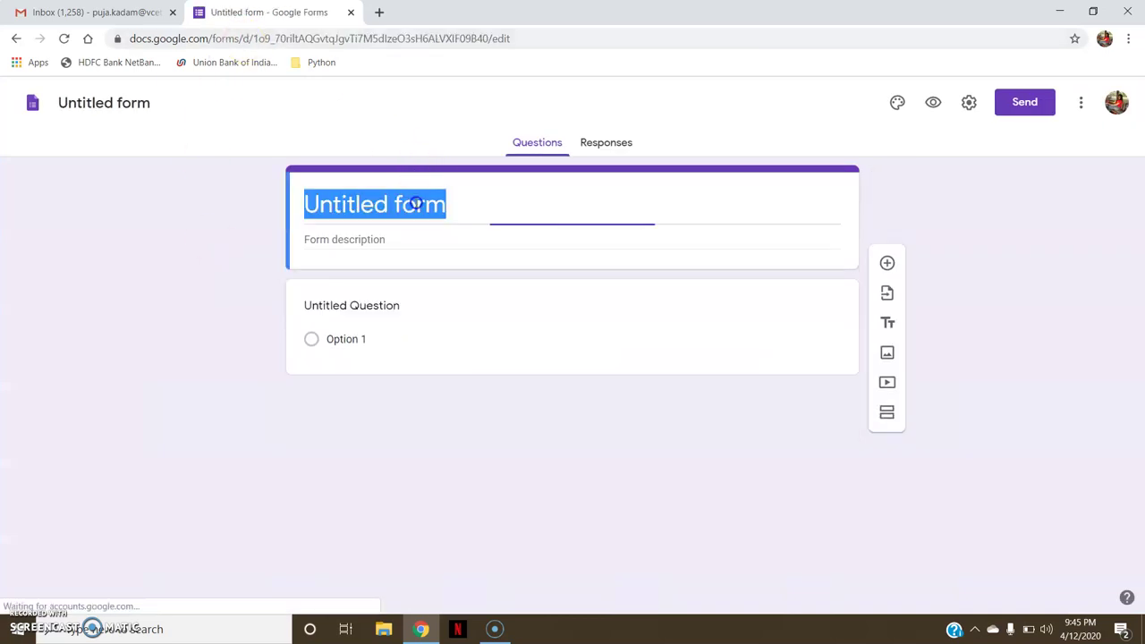
type("Quiz on India")
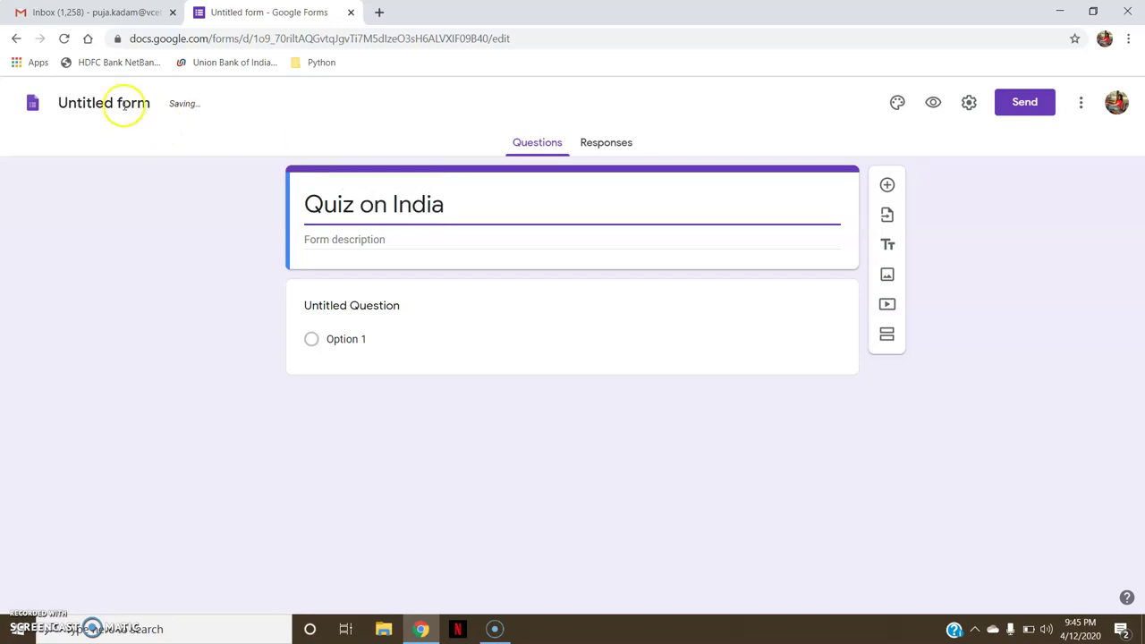
left_click(126, 104)
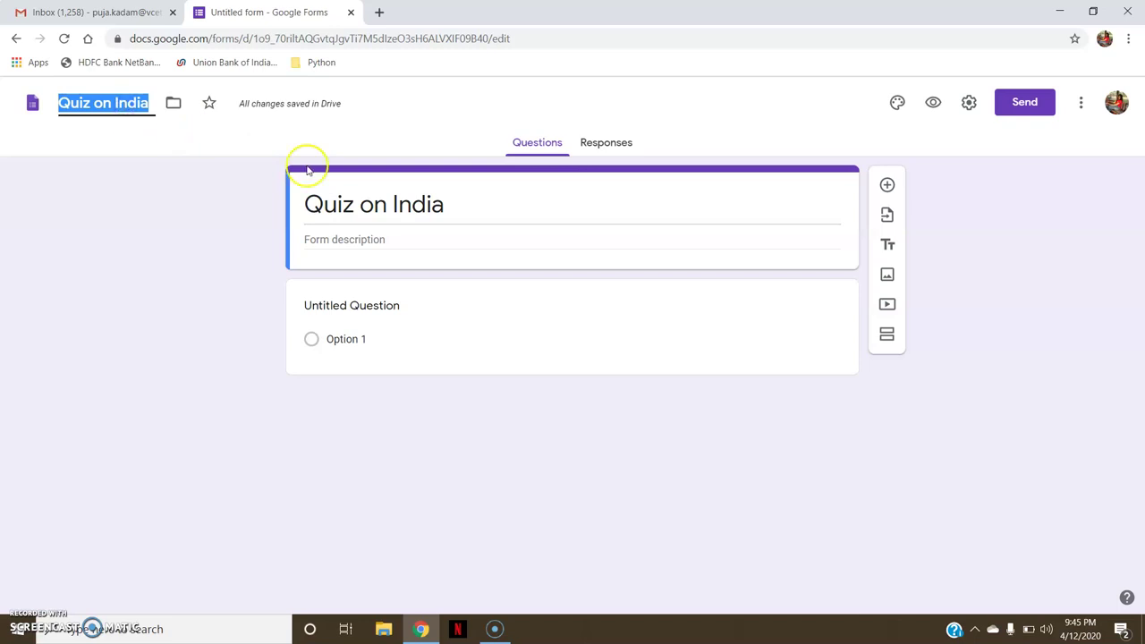
Enter "General knowledge questions" as the form description
left_click(367, 238)
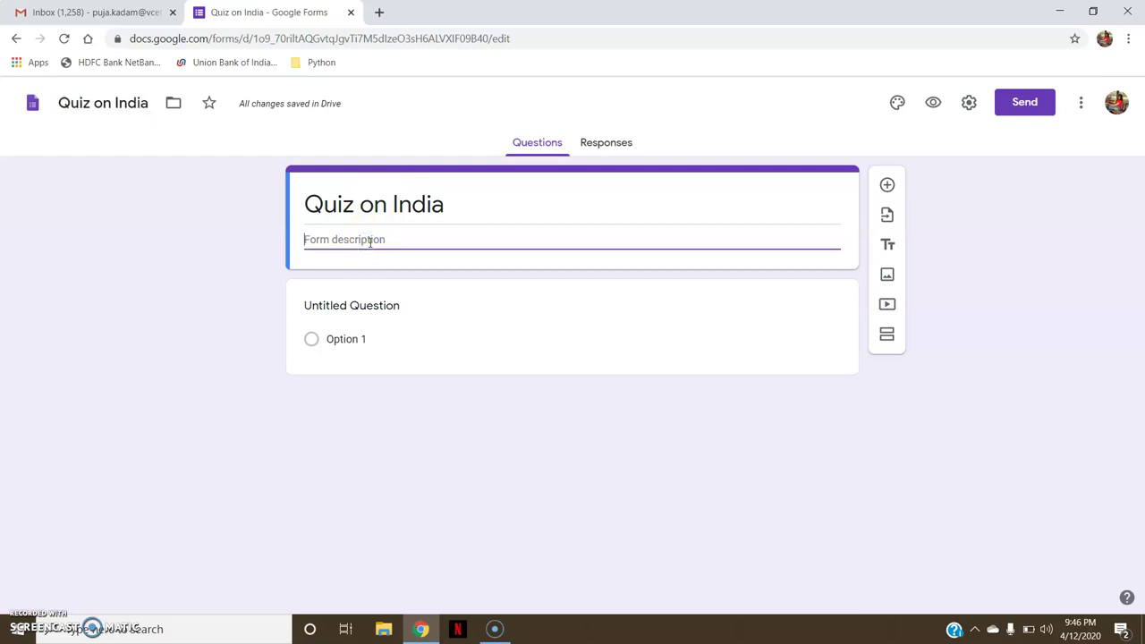
type("G")
type("er")
key("BackSpace")
type("neral ")
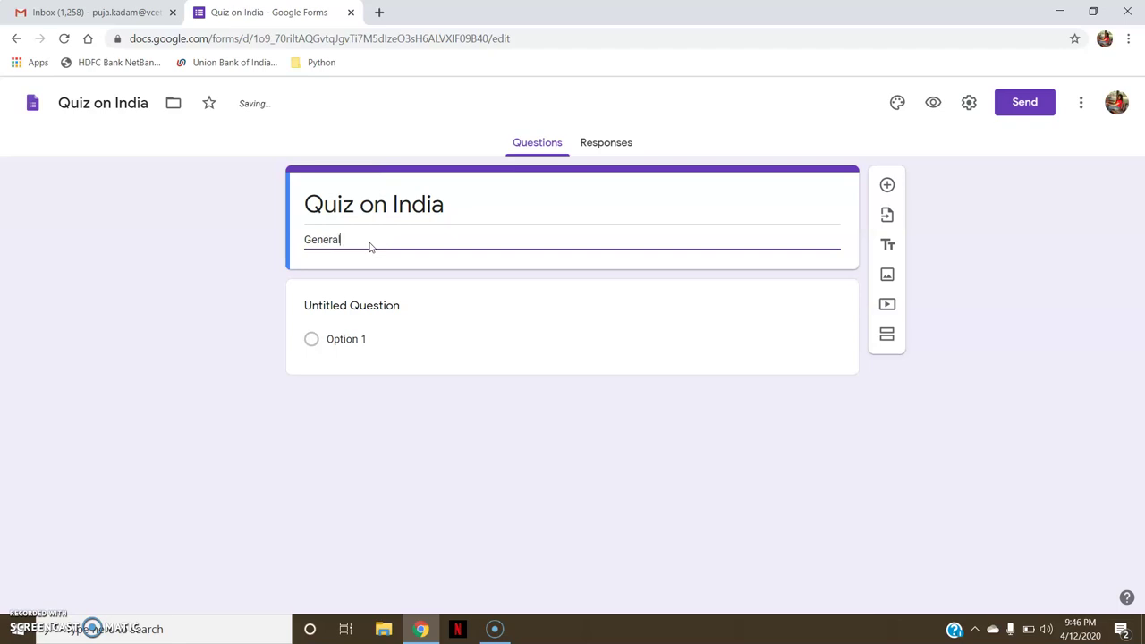
type("knowledge ques")
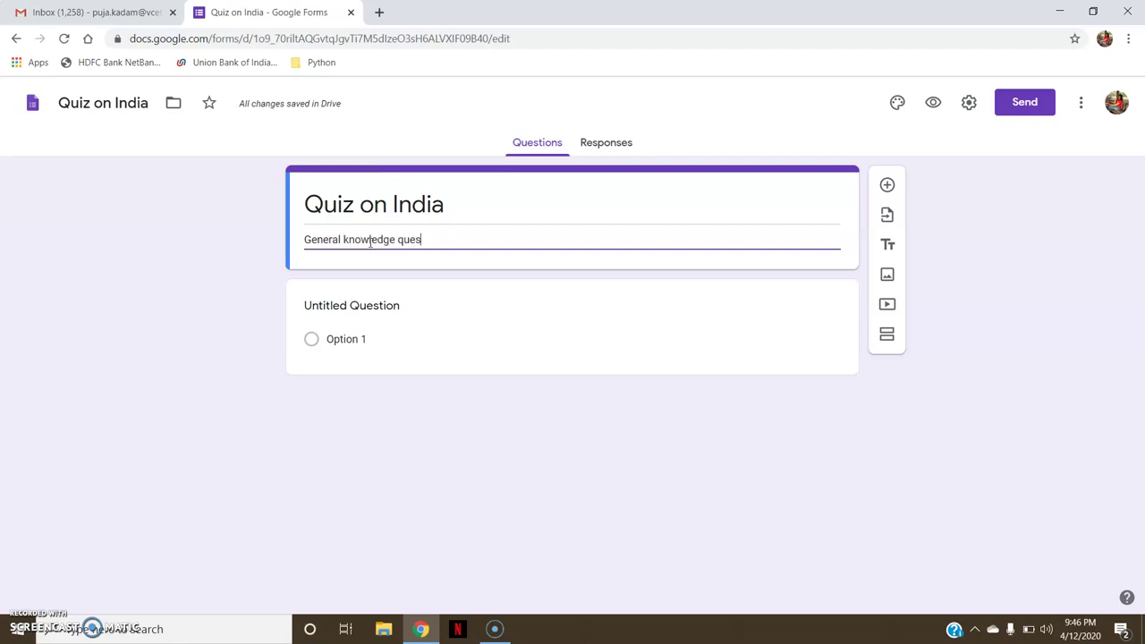
type("yt")
key("BackSpace")
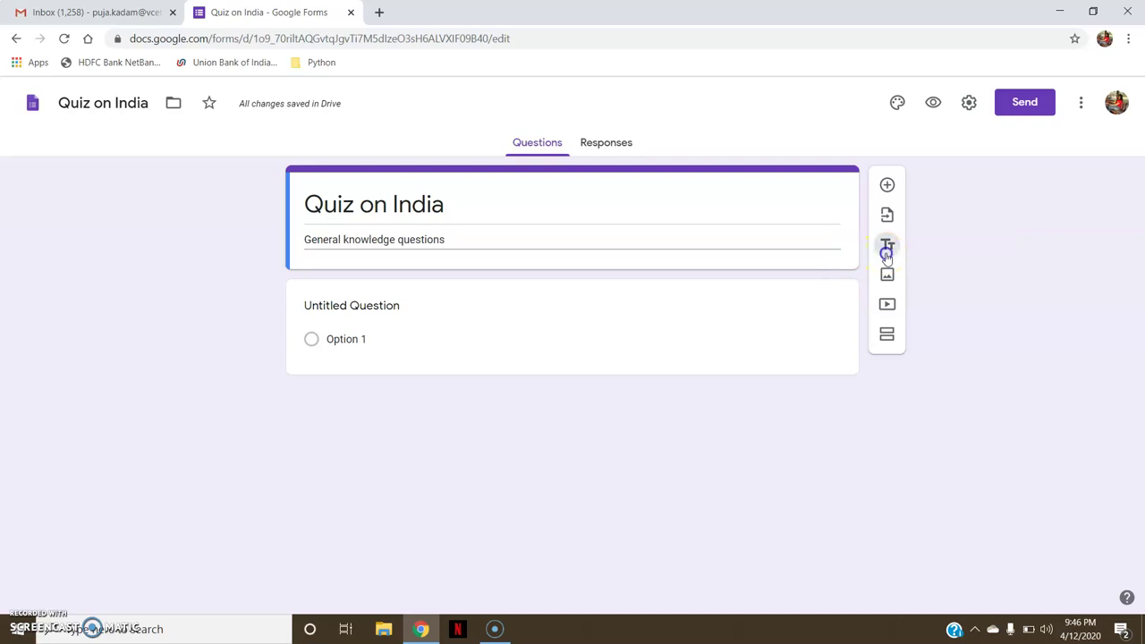
Add a title block reading "Personal Details of Candidate" with the description "Please provide for further processing"
left_click(884, 247)
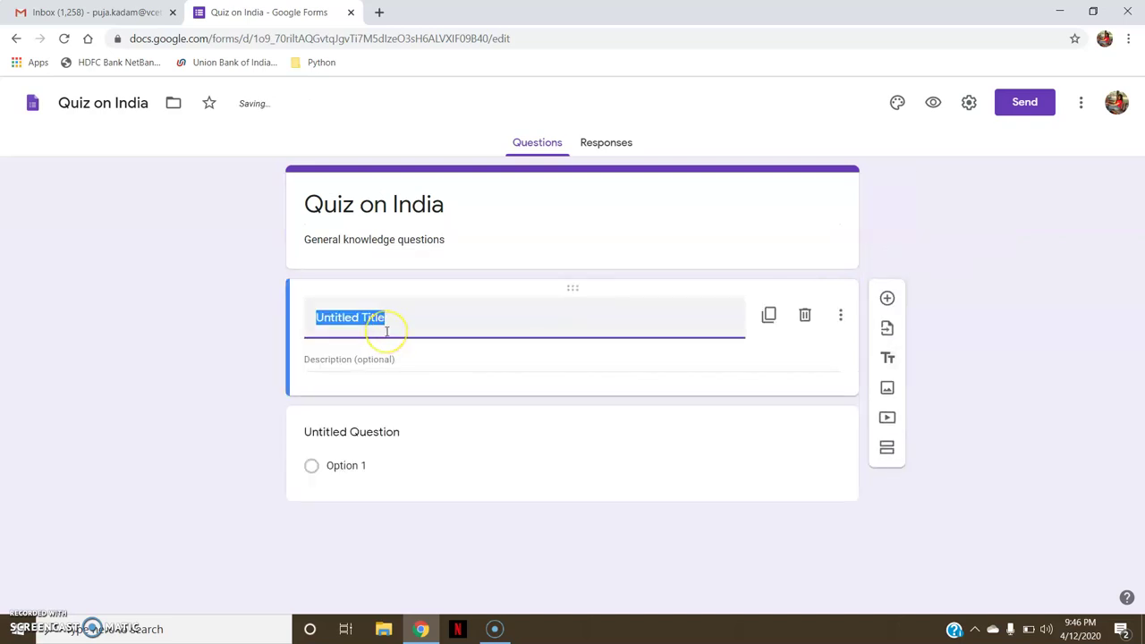
type("Personal Details")
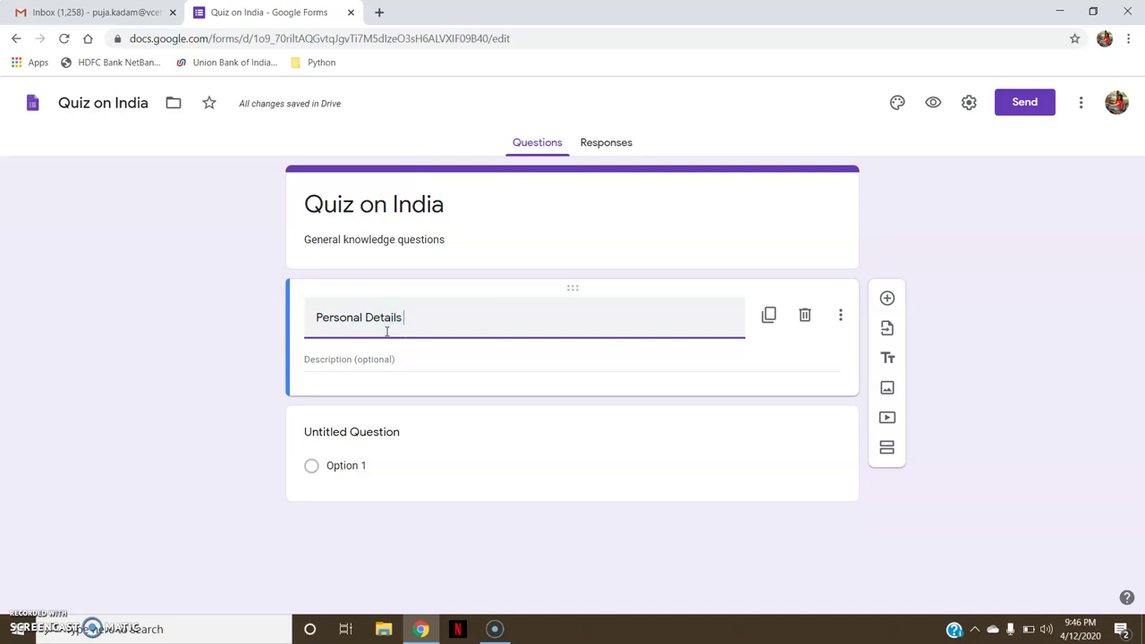
type(" of Candidate")
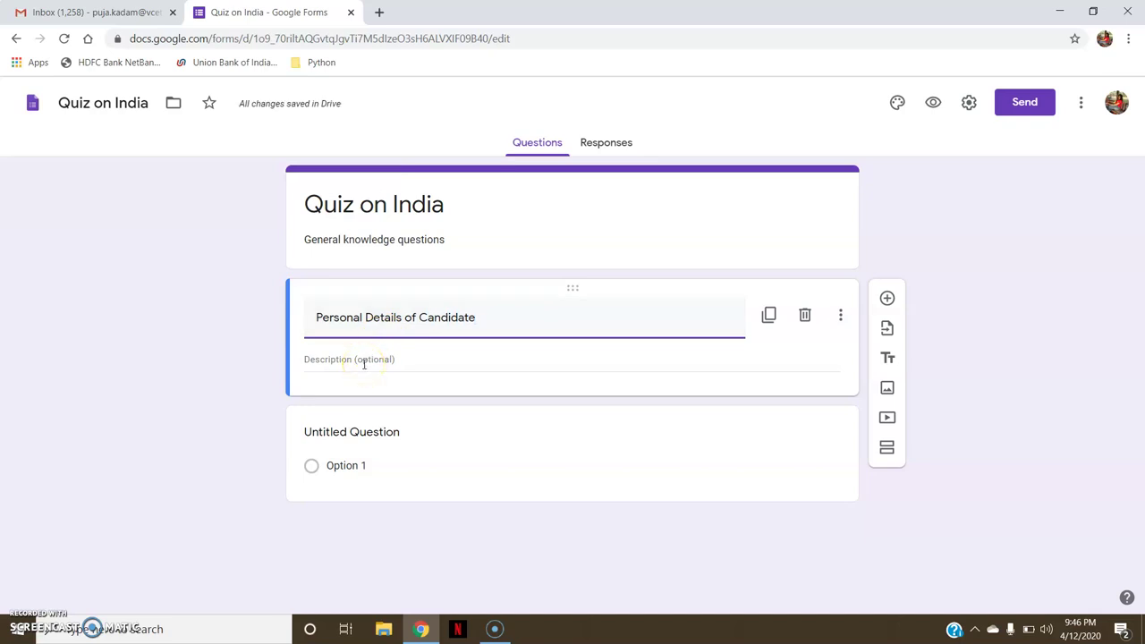
left_click(364, 364)
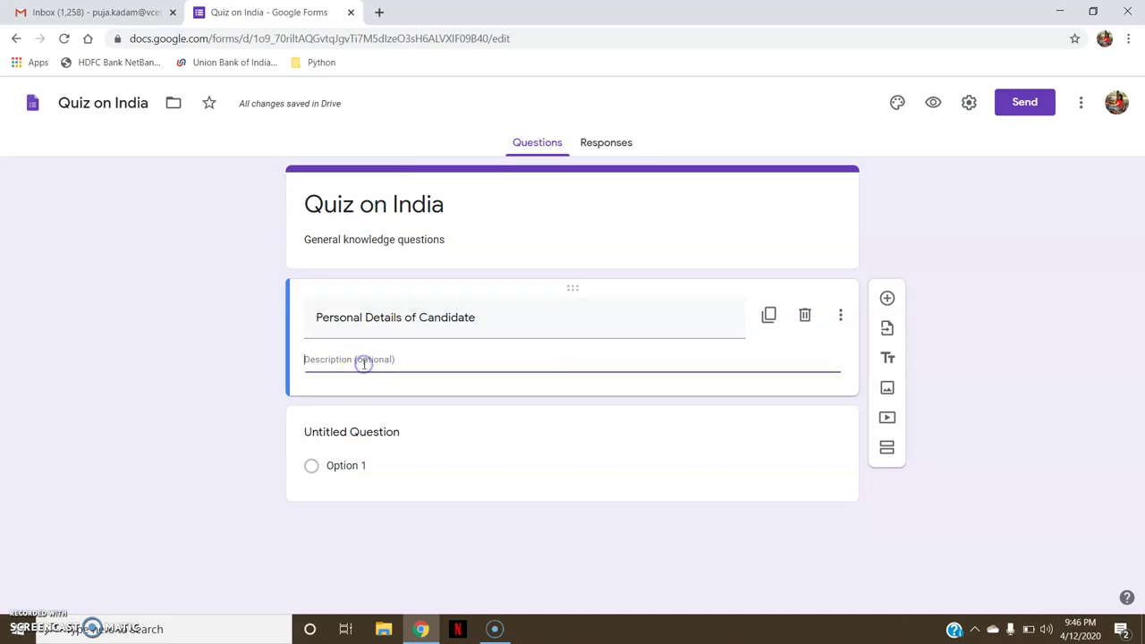
type("Pl")
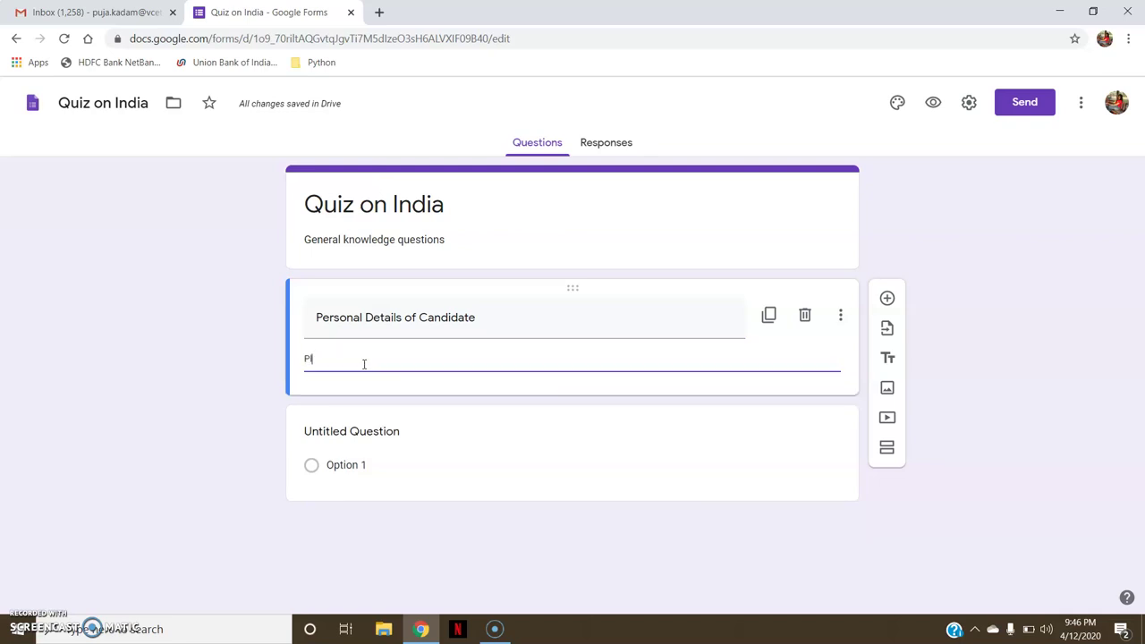
type("ease pro")
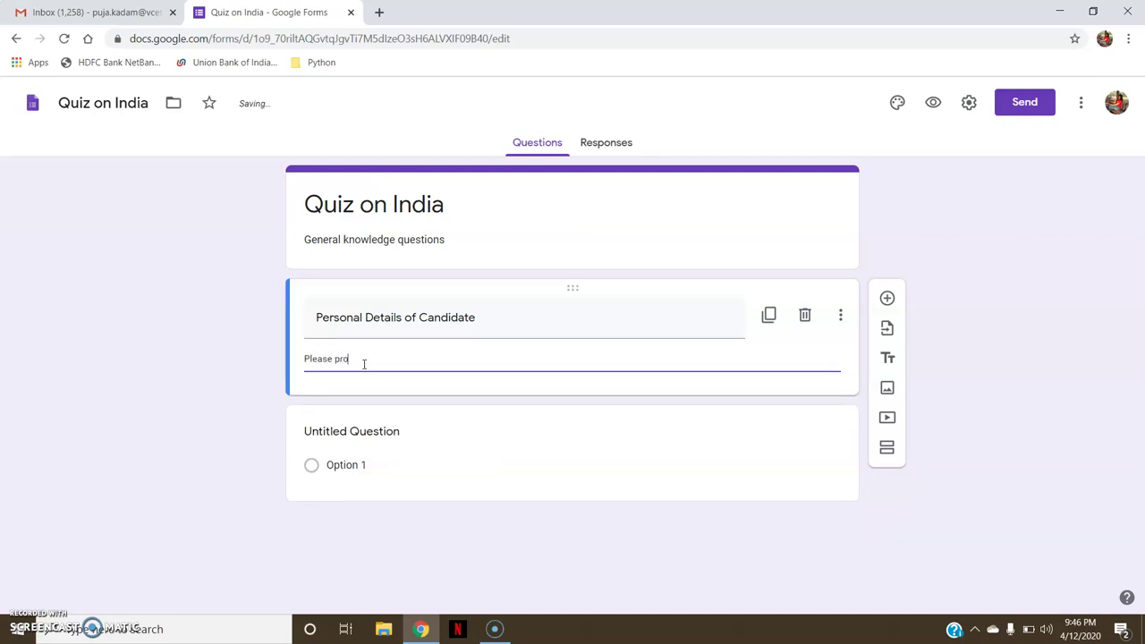
type("vide for further processing")
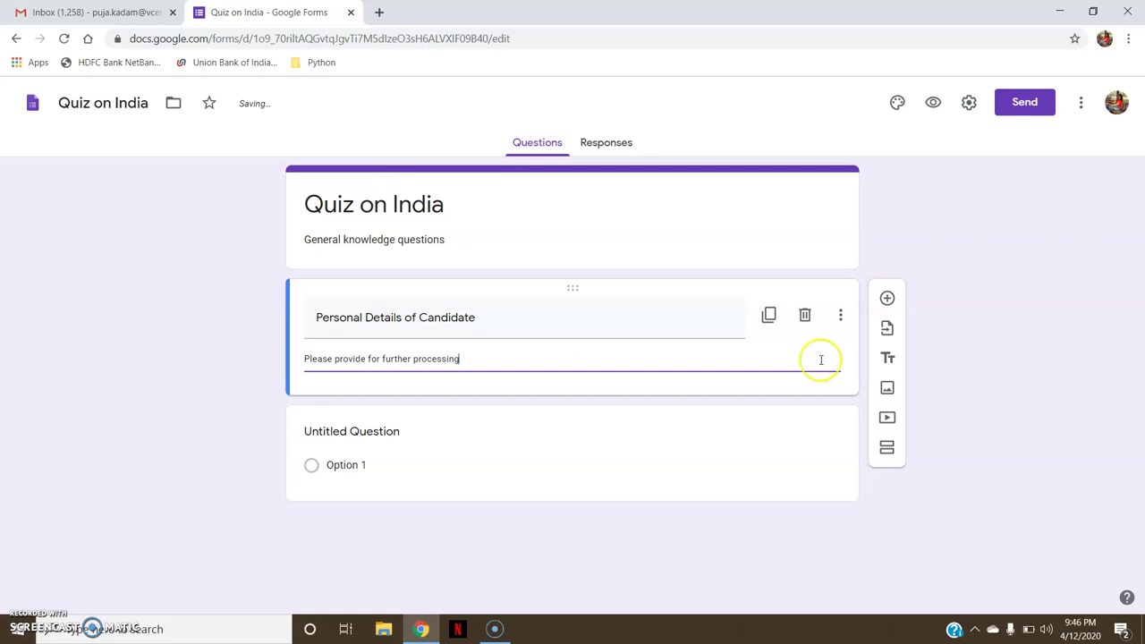
Turn the untitled question into a short-answer question reading "Name of the Candidate"
left_click(325, 432)
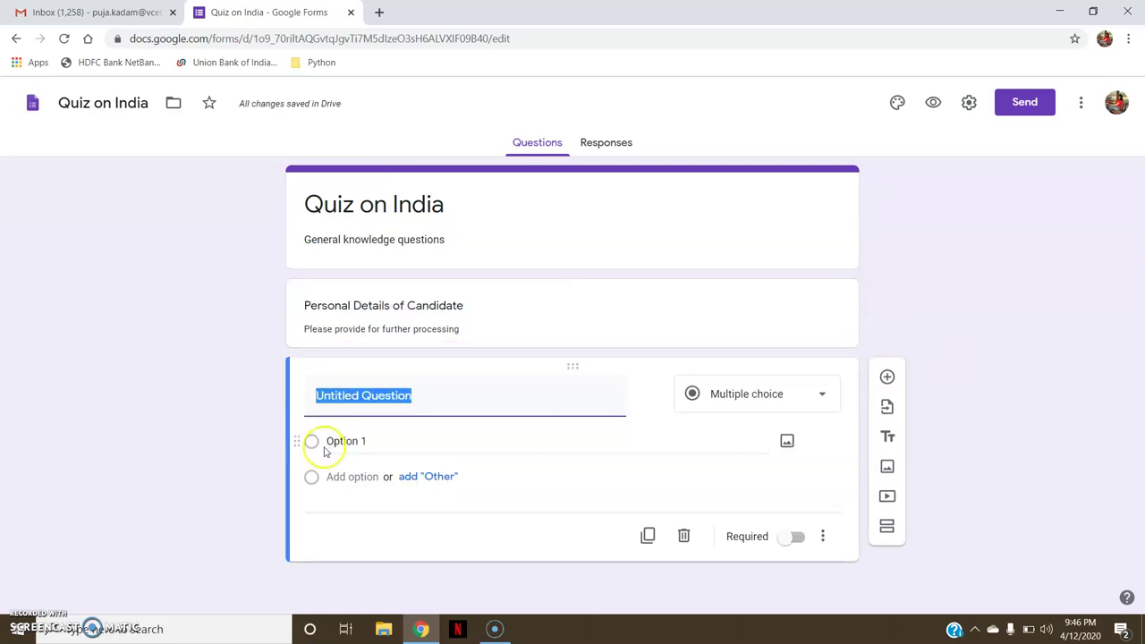
type("Name of the Ca")
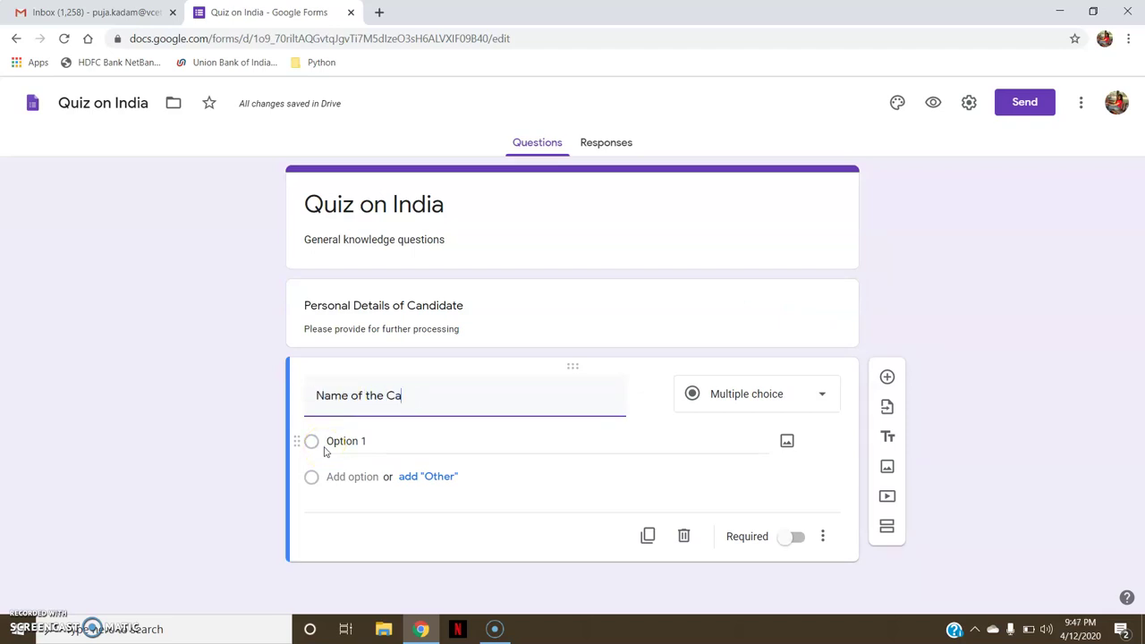
type("ndidate")
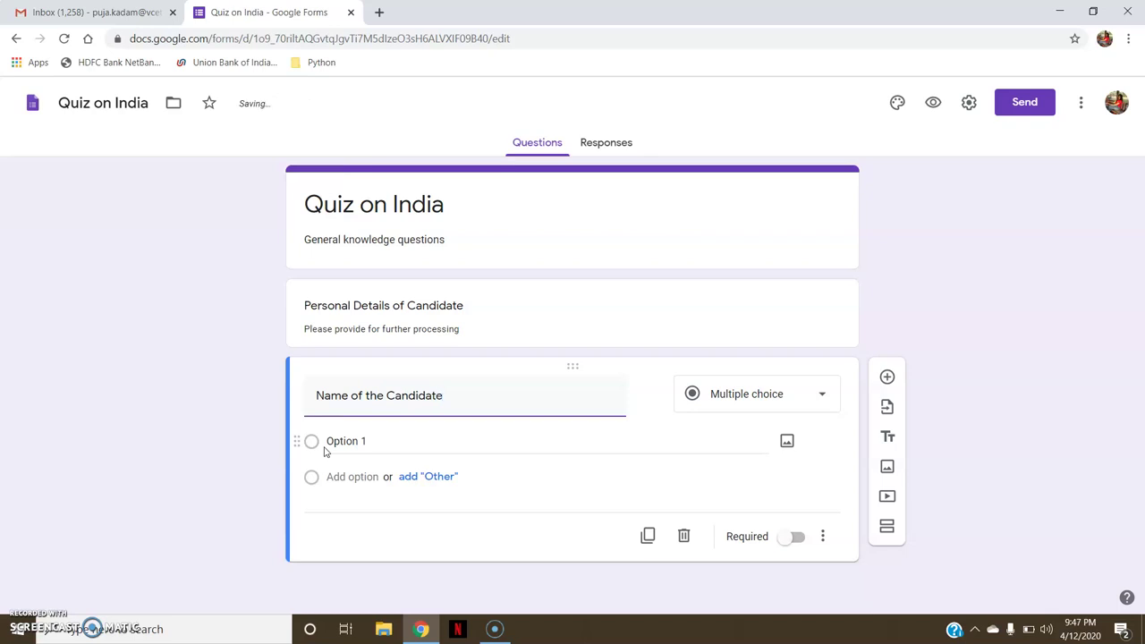
left_click(350, 439)
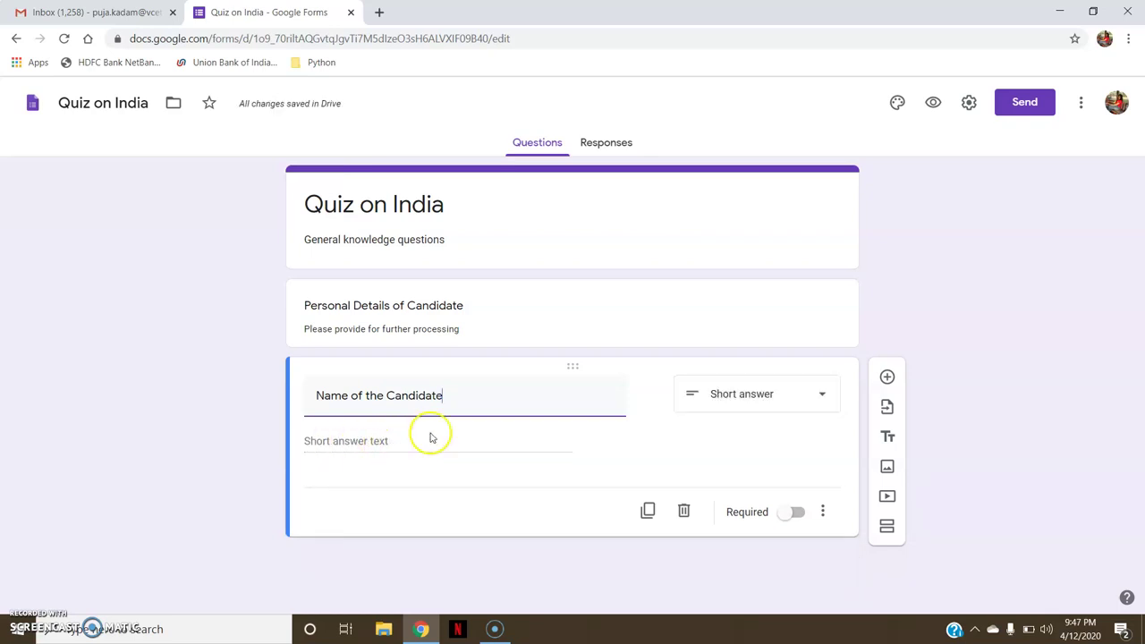
Try the Date answer type on the candidate name question and return it to Short answer
left_click(757, 395)
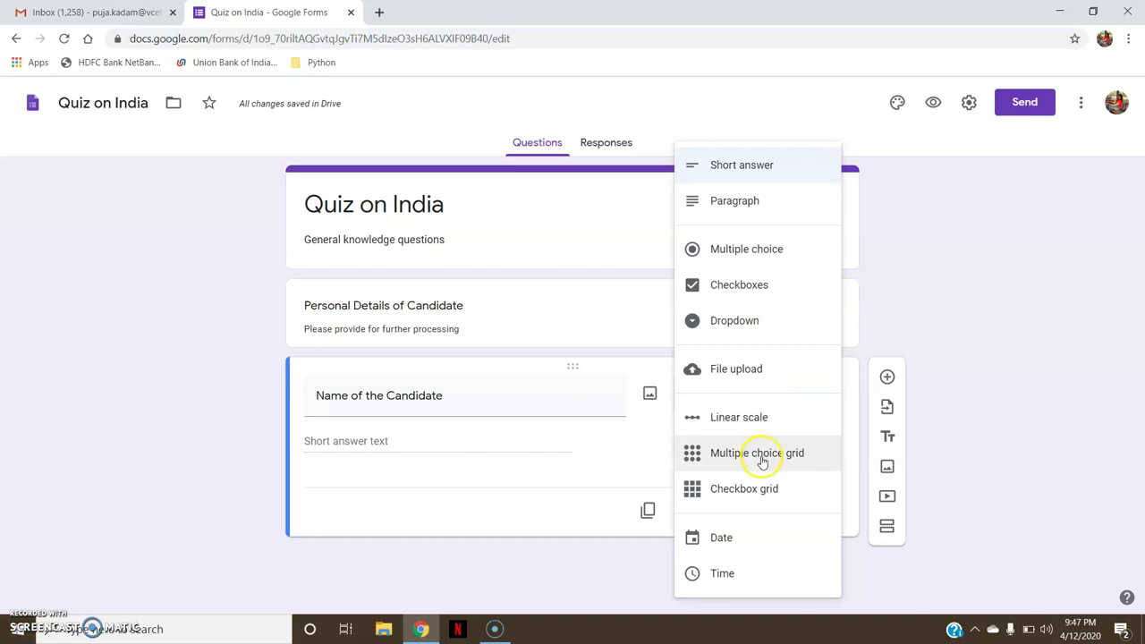
left_click(748, 537)
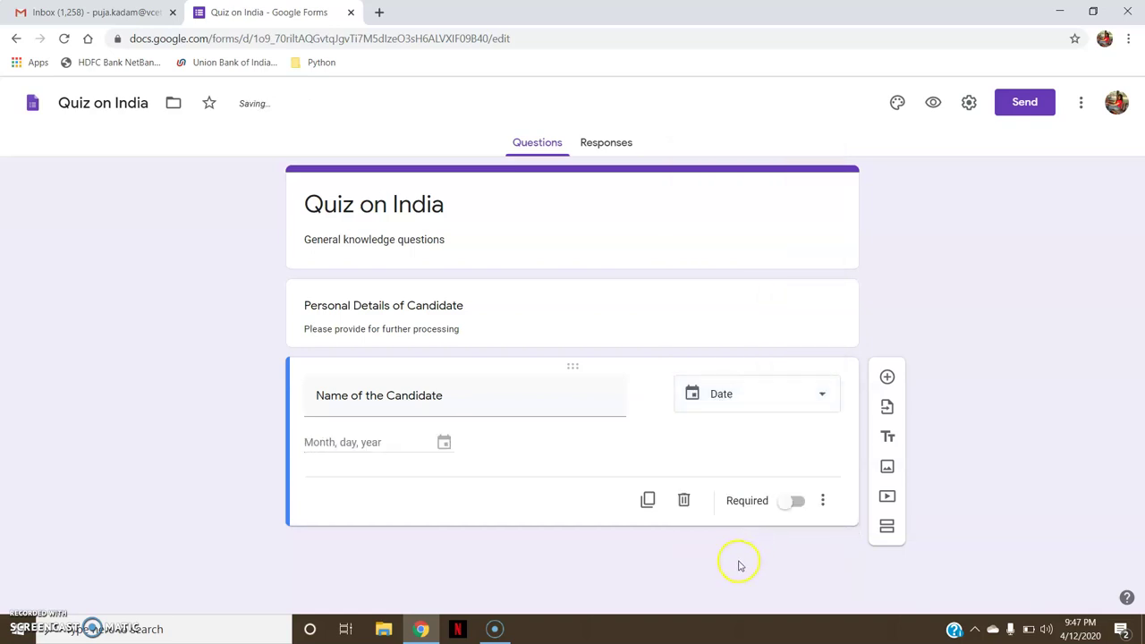
left_click(745, 404)
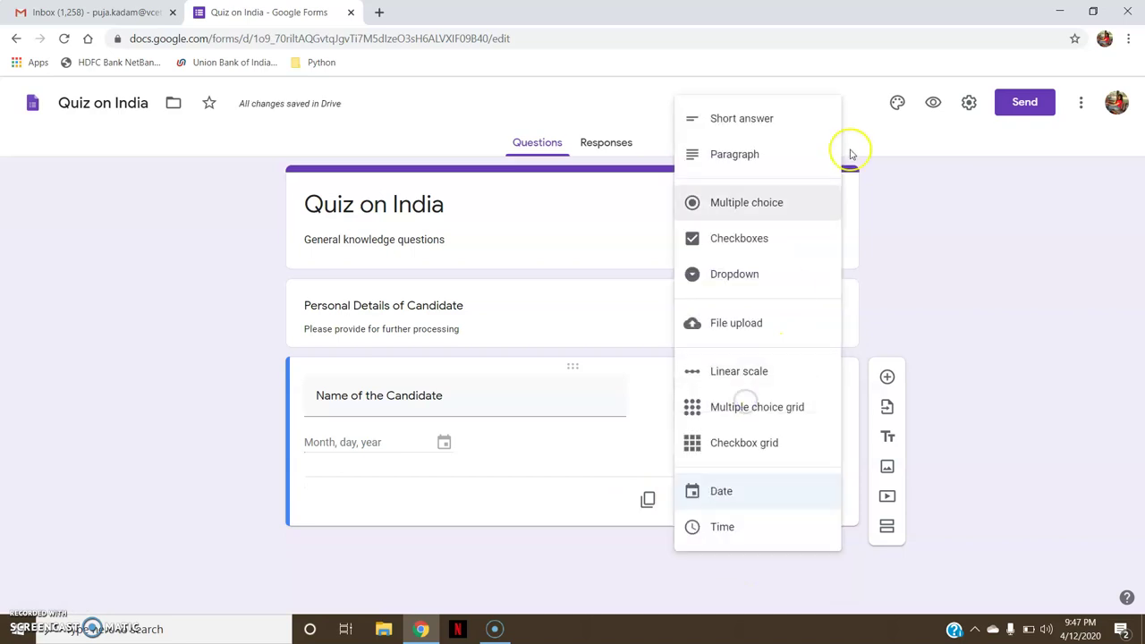
left_click(792, 126)
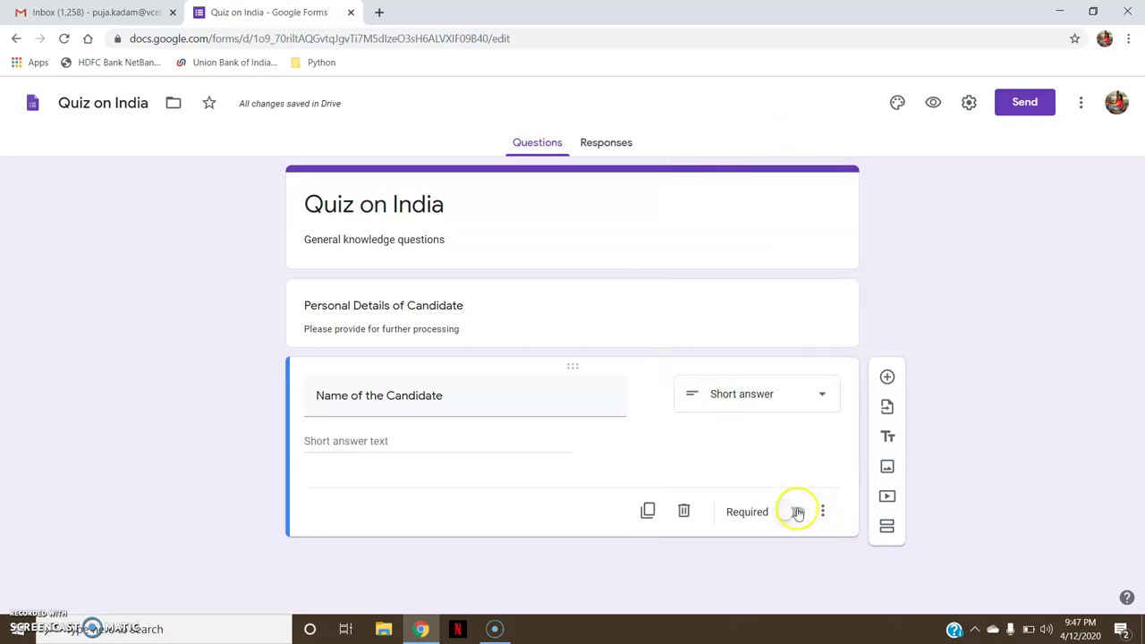
Make the "Name of the Candidate" question required
left_click(799, 512)
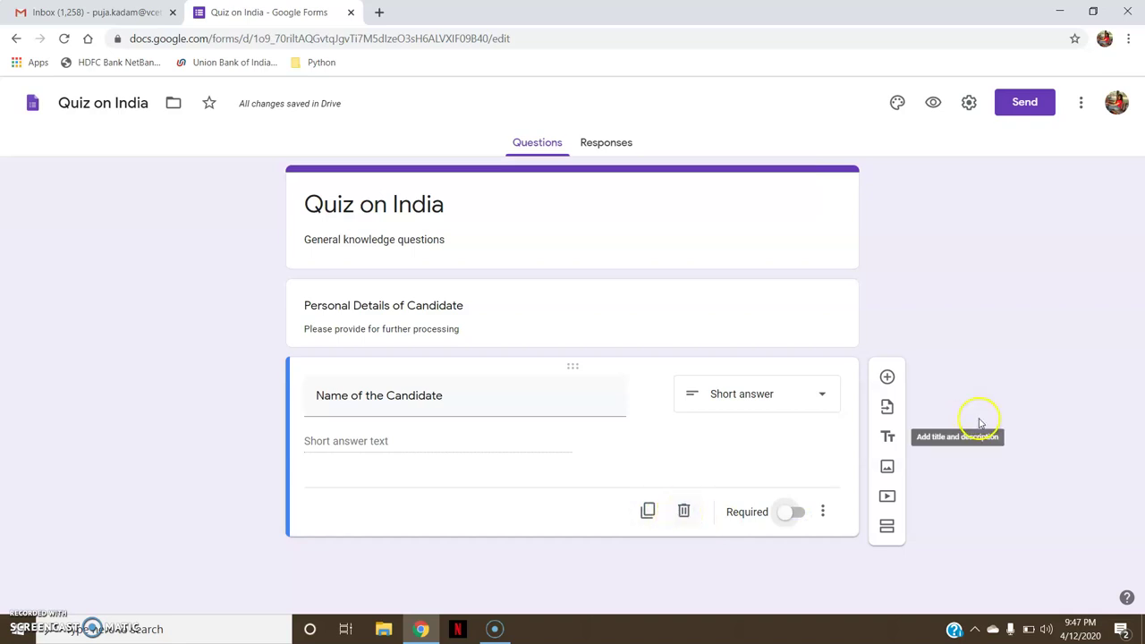
left_click(797, 515)
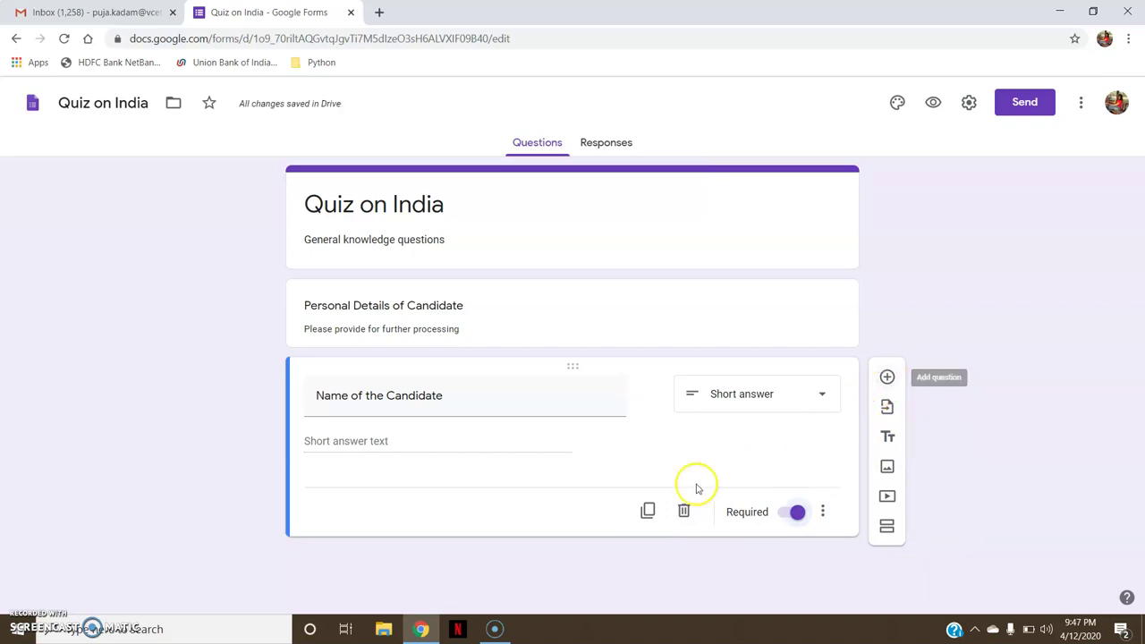
Add a multiple-choice question reading "Age Group of the Candidate" below the name question
left_click(888, 379)
left_click(322, 510)
type("Age Group of the")
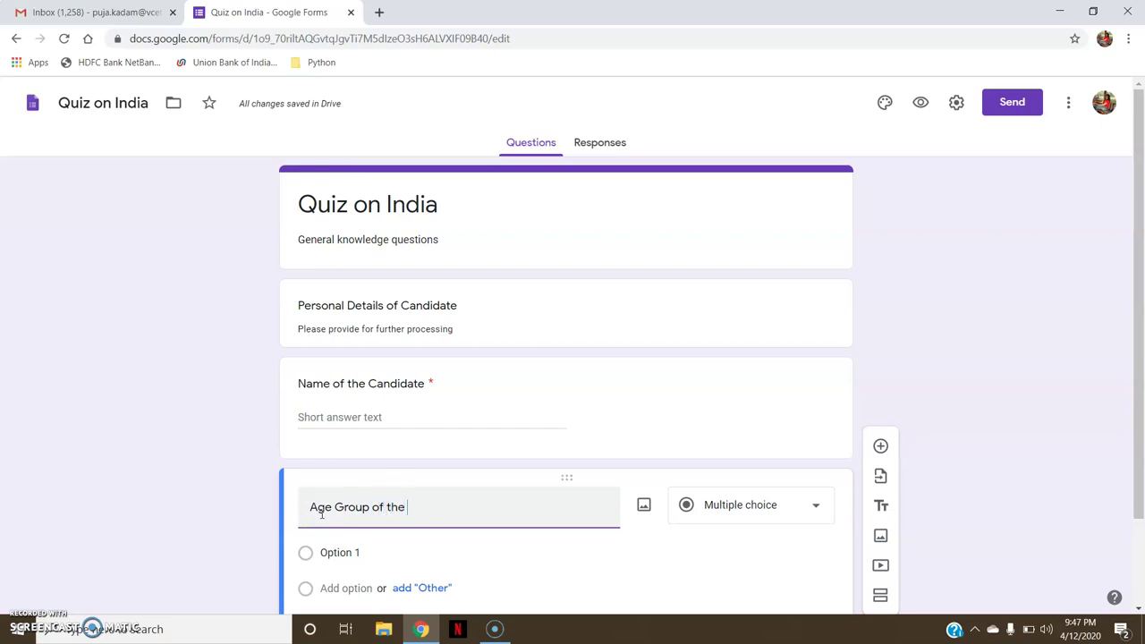
type("Candidate")
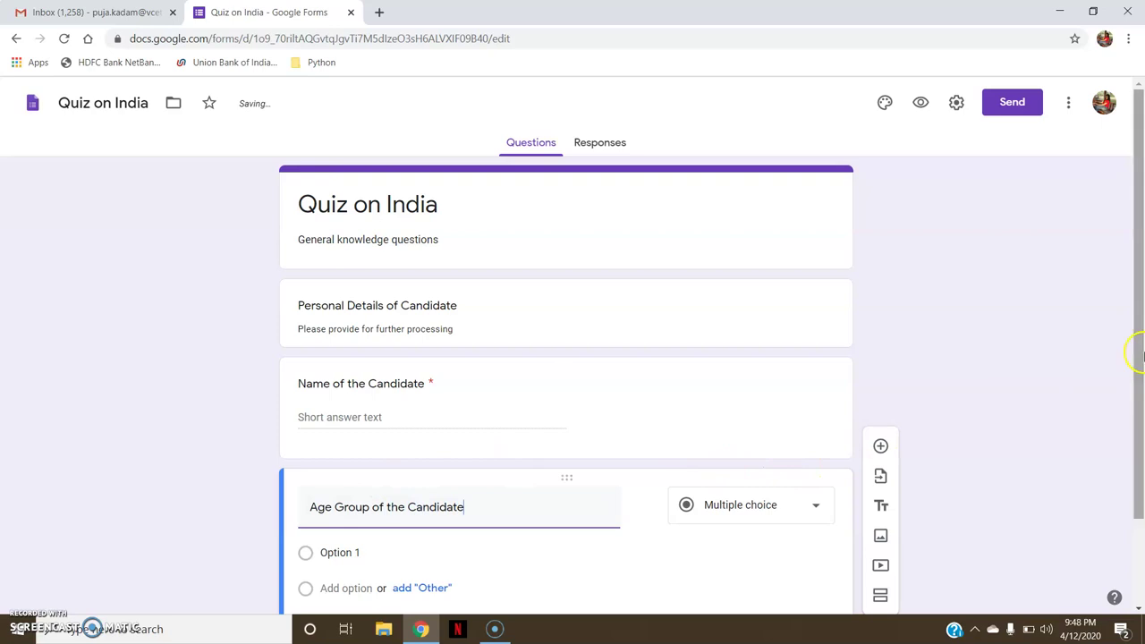
scroll(1138, 356, "down", 1)
left_click(779, 415)
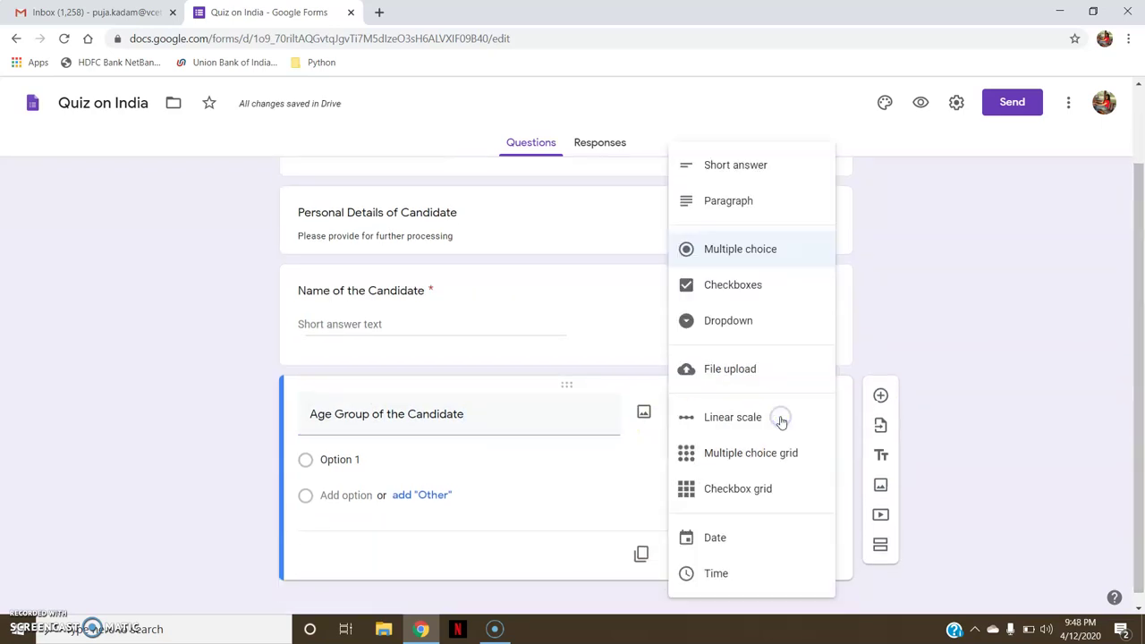
left_click(755, 247)
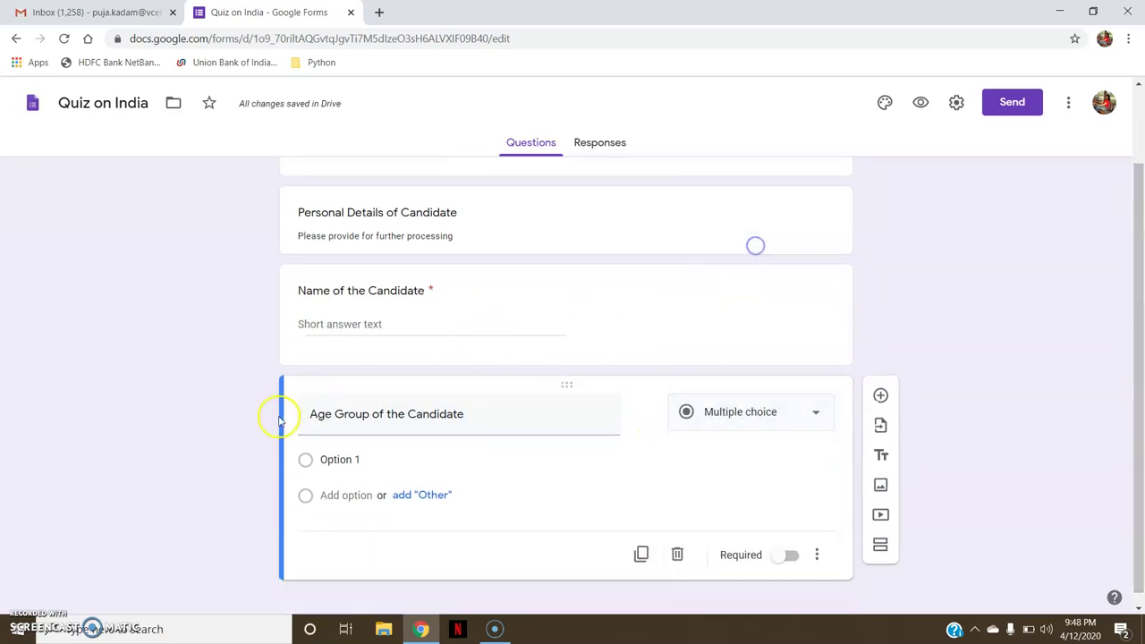
Give the age group question four options: 10-20 yrs, 20-30 yrs, 30-40 yrs and More than 40 yrs
left_click(340, 458)
type("10")
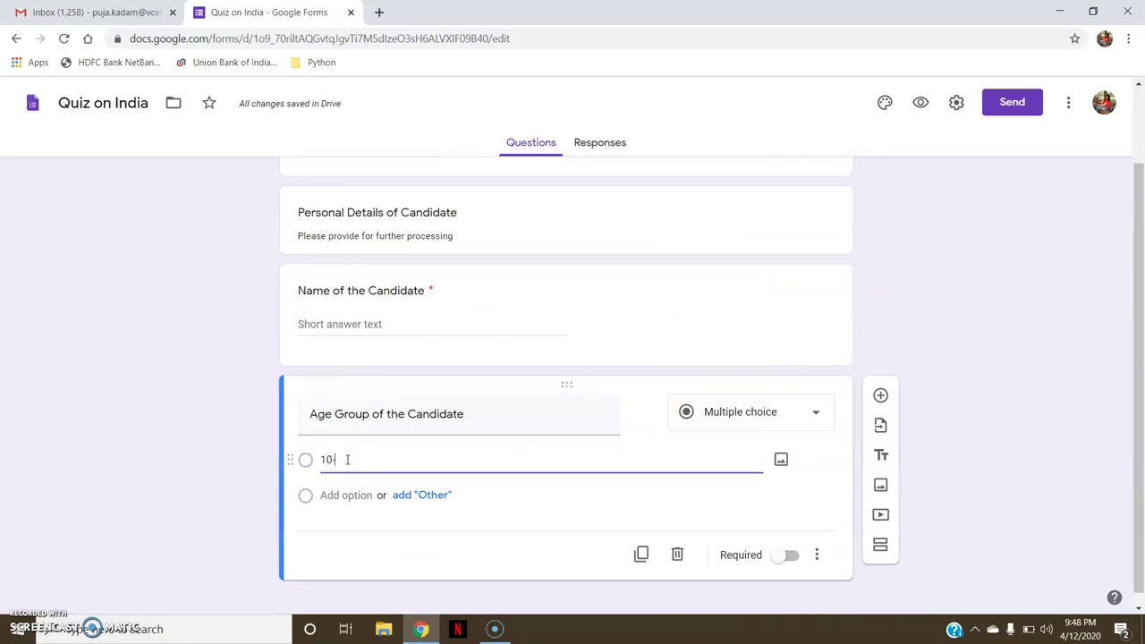
type("-20 yrs")
left_click(344, 494)
type("20-")
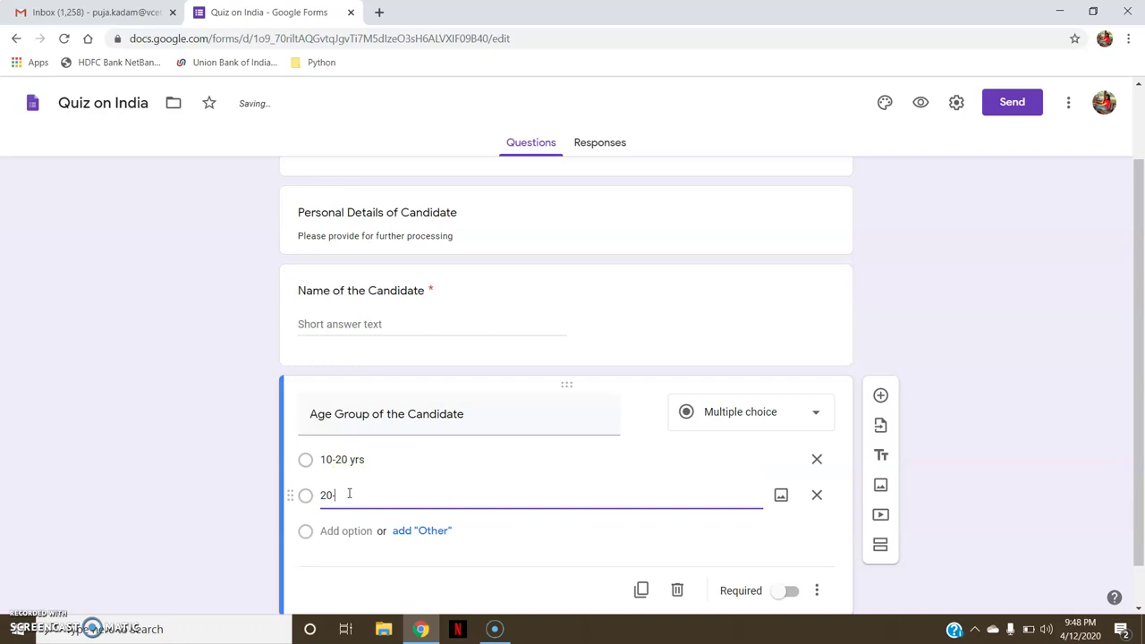
type("30 yrs")
left_click(345, 530)
type("30-40 yrs")
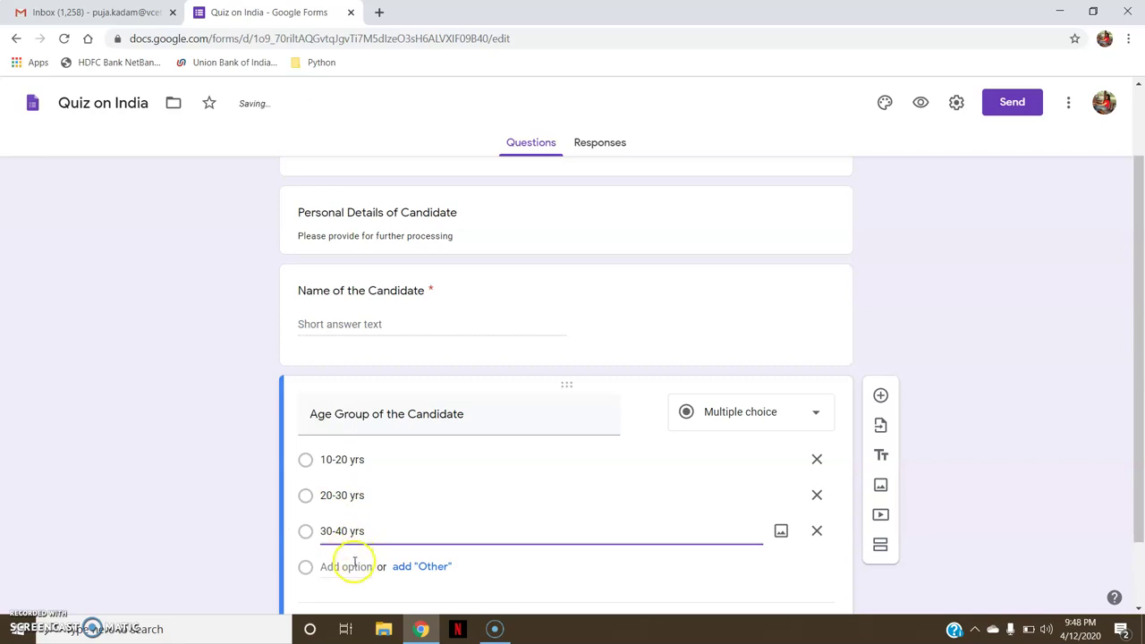
left_click(351, 567)
type("More than 40 yrs")
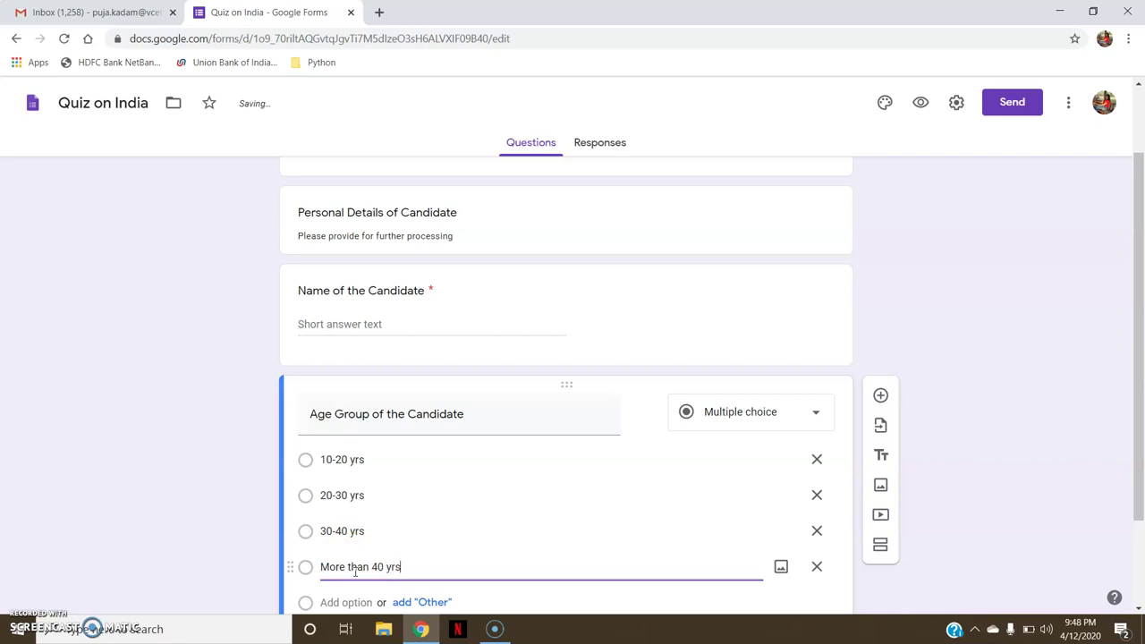
Make the "Age Group of the Candidate" question required
left_click_drag(1134, 390, 1140, 457)
left_click(928, 601)
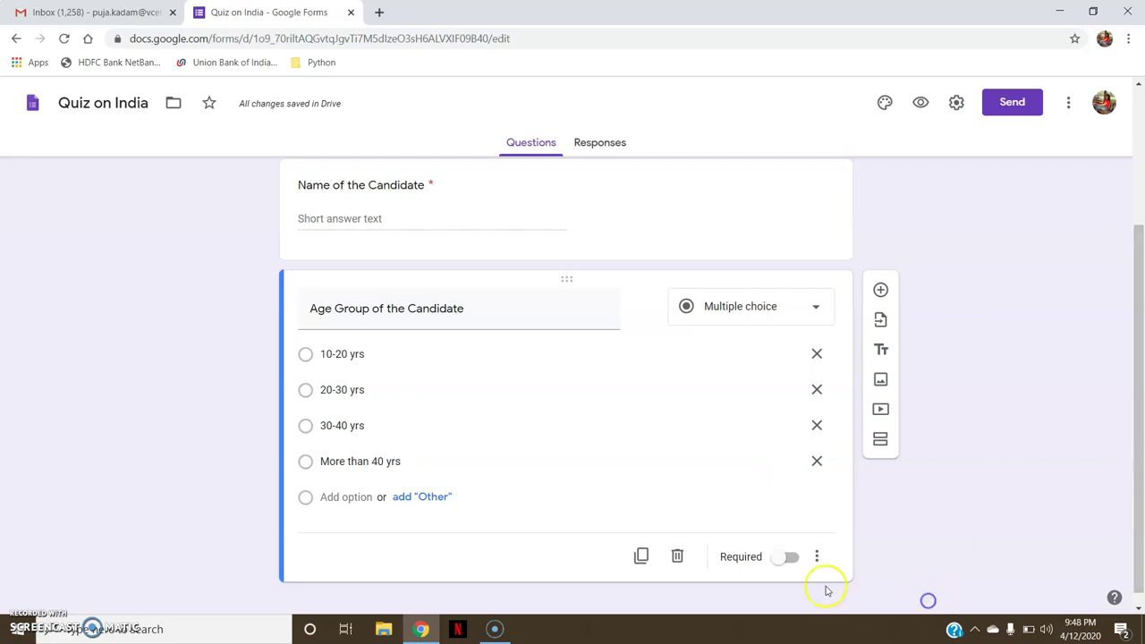
left_click(790, 556)
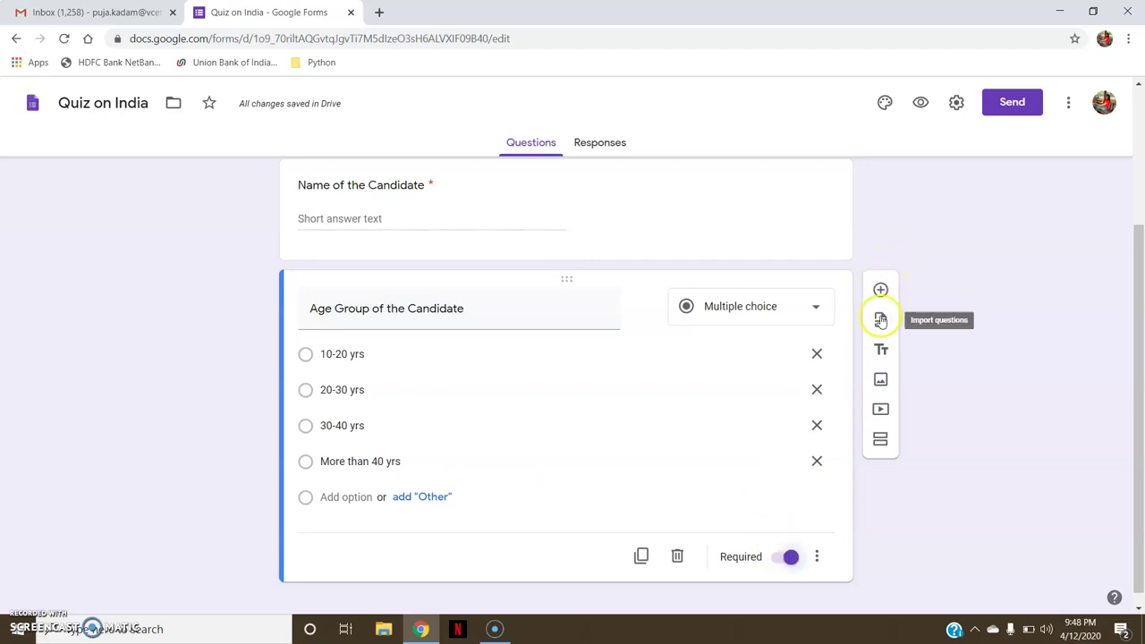
Duplicate the age group question and clear the question text of the copy
left_click(641, 556)
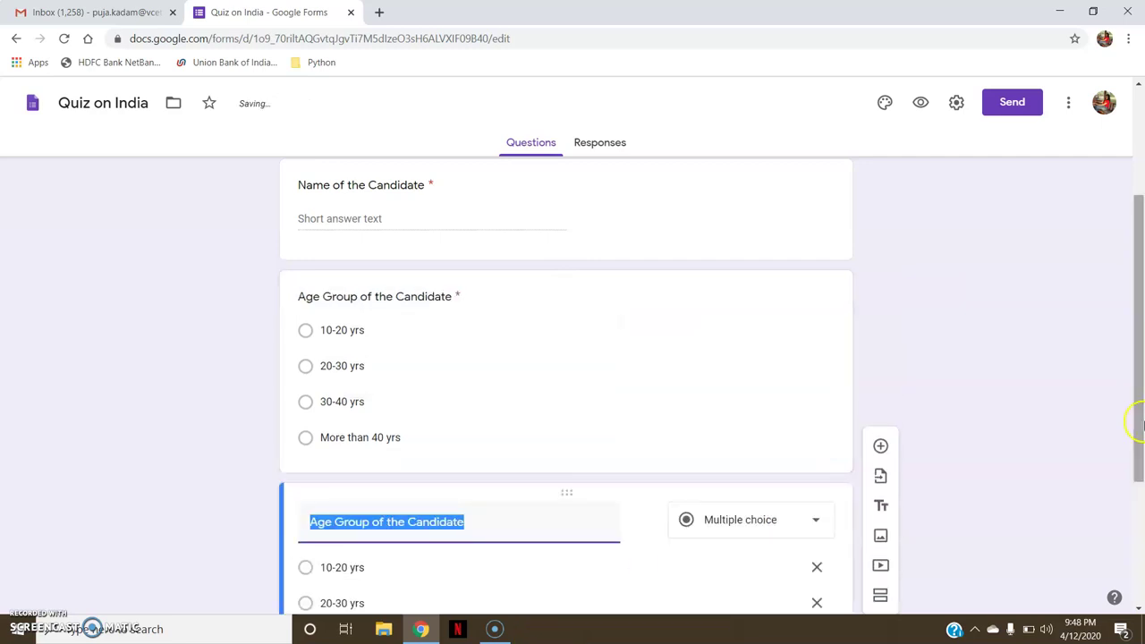
left_click_drag(1137, 454, 1137, 492)
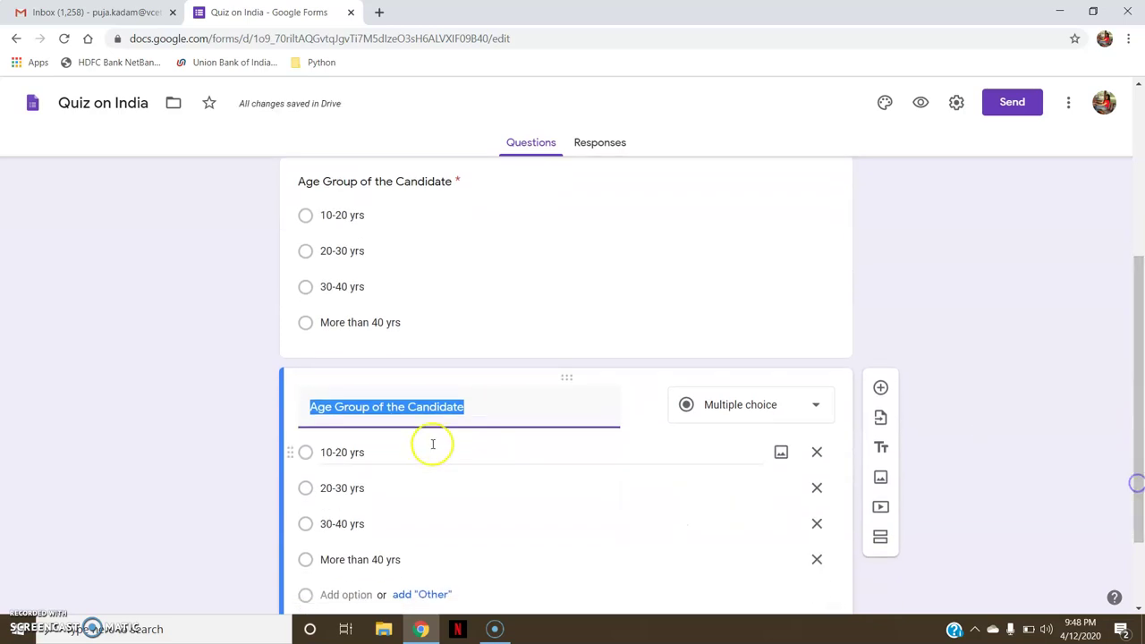
left_click(486, 407)
key("BackSpace")
key("BackSpace")
key("BackSpace")
key("BackSpace")
key("BackSpace")
key("BackSpace")
key("BackSpace")
key("BackSpace")
key("BackSpace")
key("BackSpace")
key("BackSpace")
key("BackSpace")
key("BackSpace")
key("BackSpace")
key("BackSpace")
key("BackSpace")
key("BackSpace")
key("BackSpace")
key("BackSpace")
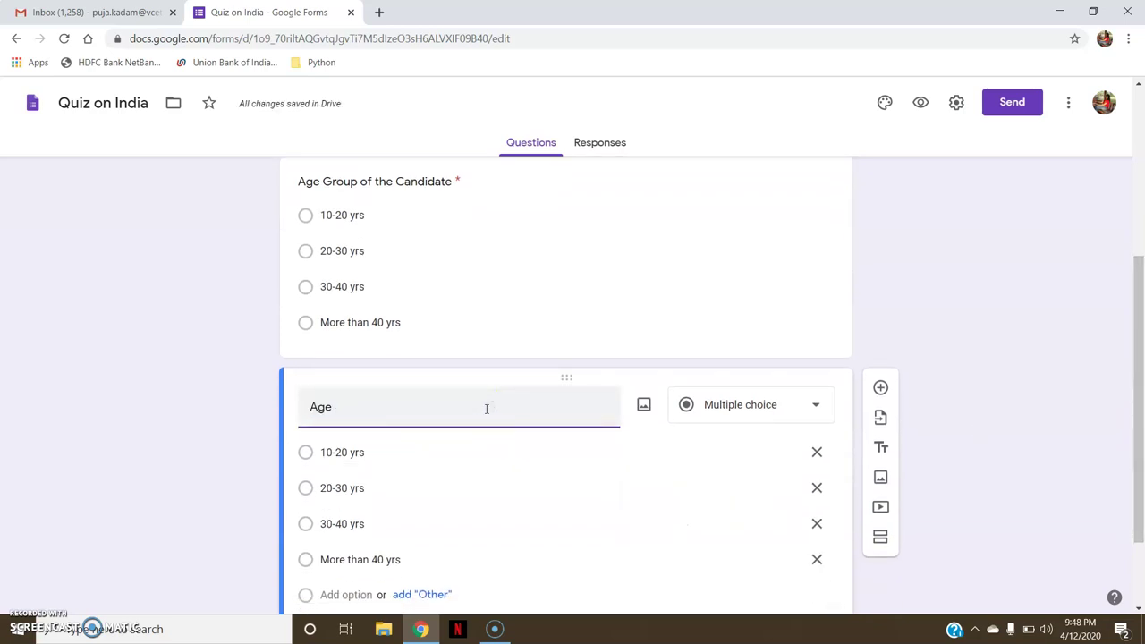
Reword the duplicated question as "Name of the College" and change its answer type to Short answer
type("Nmae of the College")
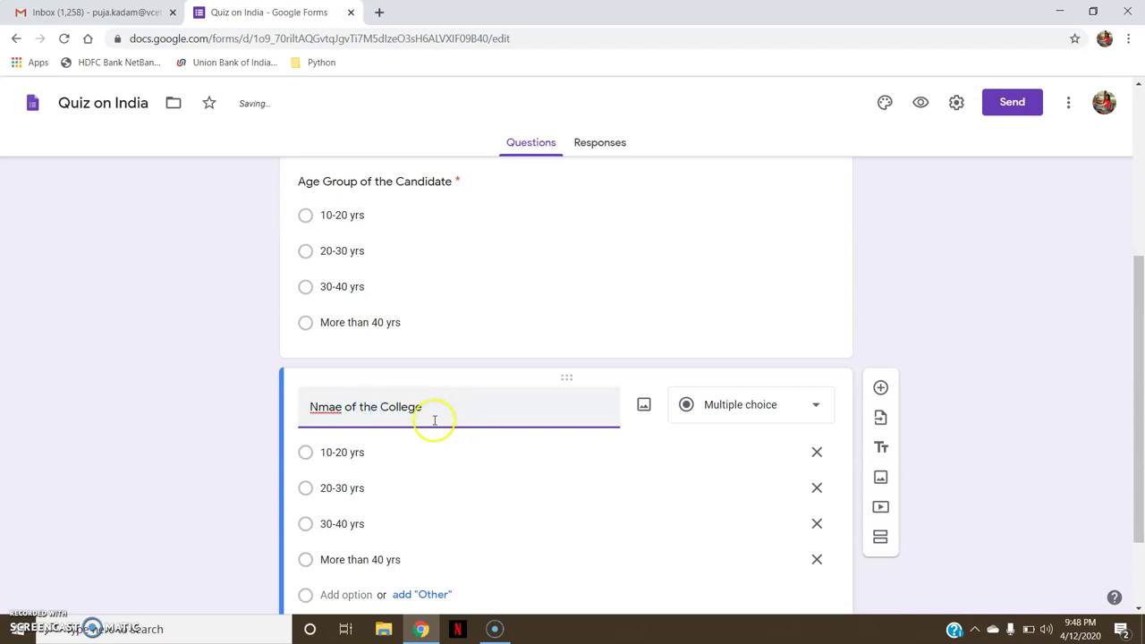
left_click(333, 407)
key("BackSpace")
key("BackSpace")
type("am")
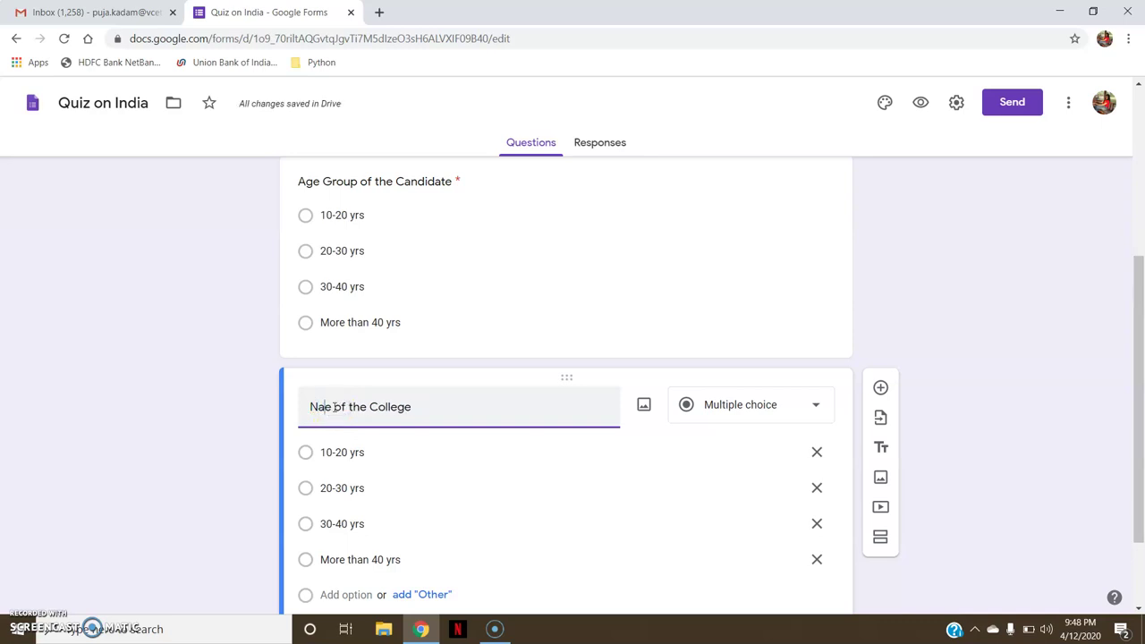
left_click(758, 410)
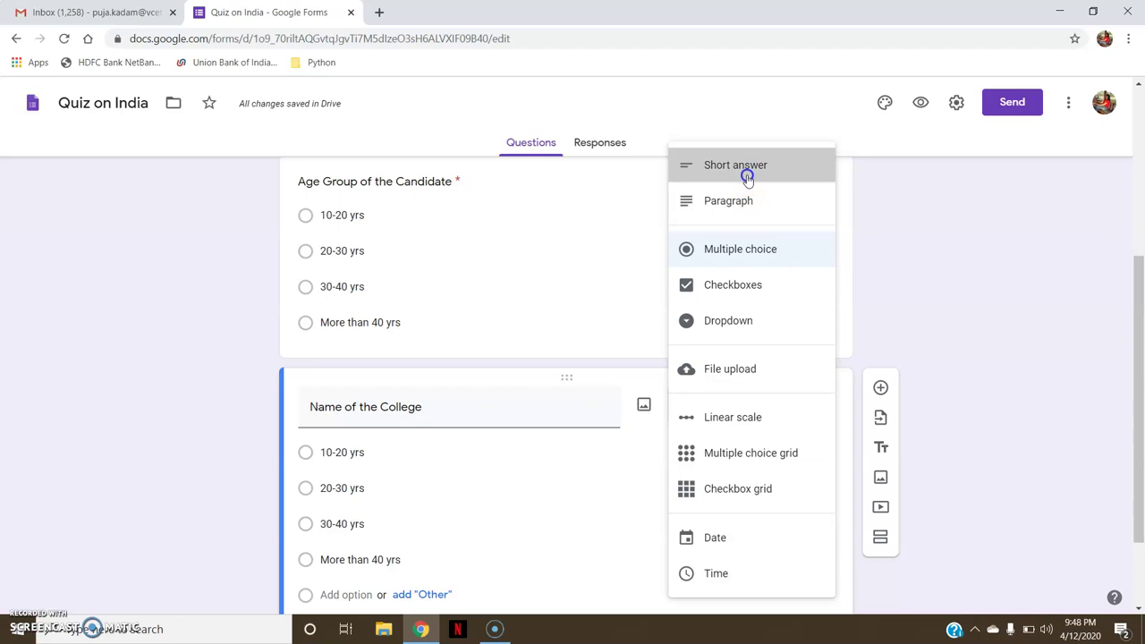
left_click(746, 172)
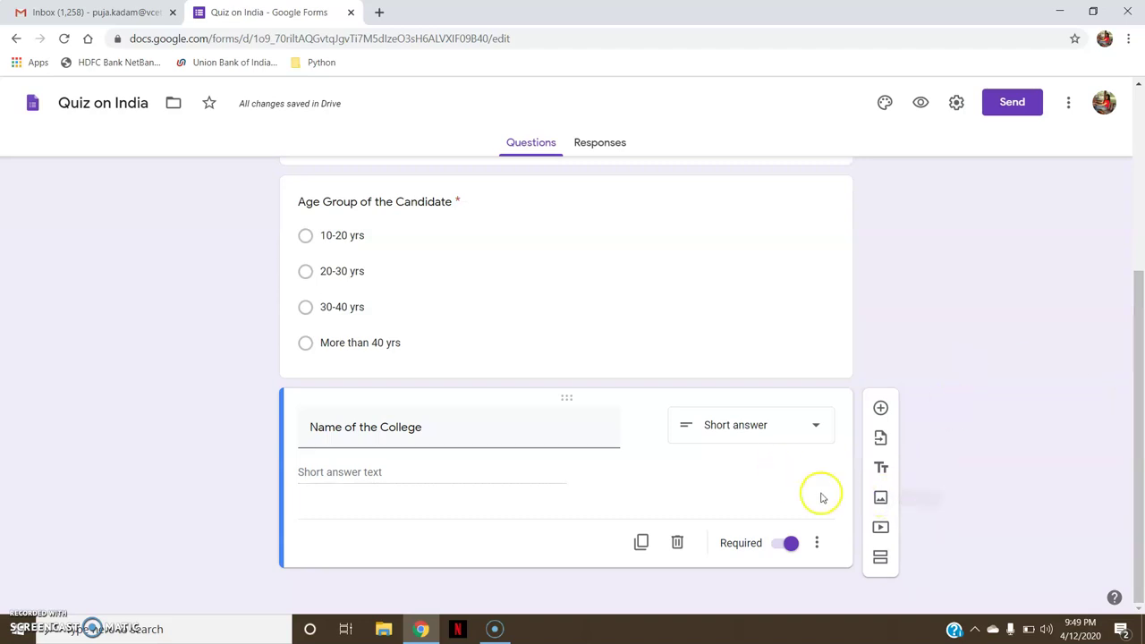
Add a title and description block headed "Registration Details" below the college name question
left_click(880, 468)
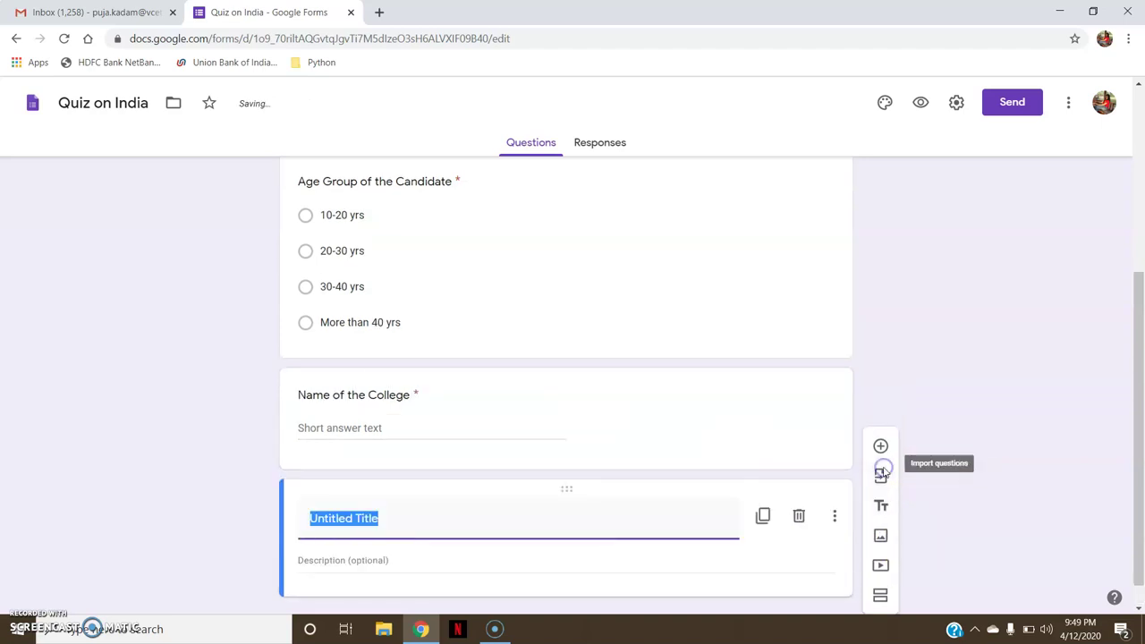
type("Re")
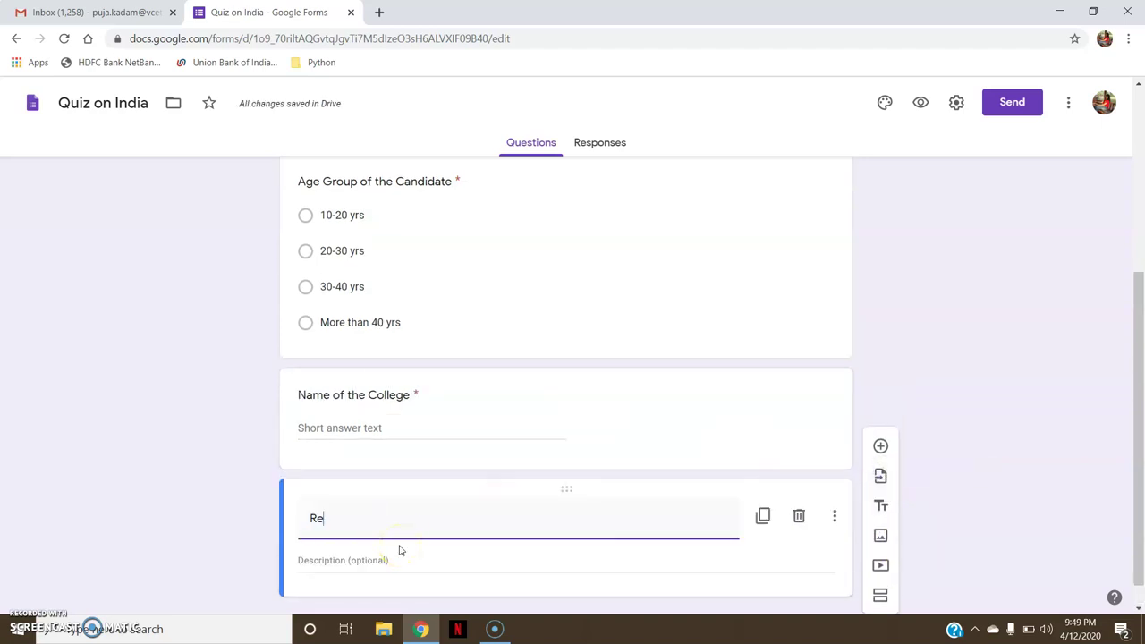
type("gistration Details")
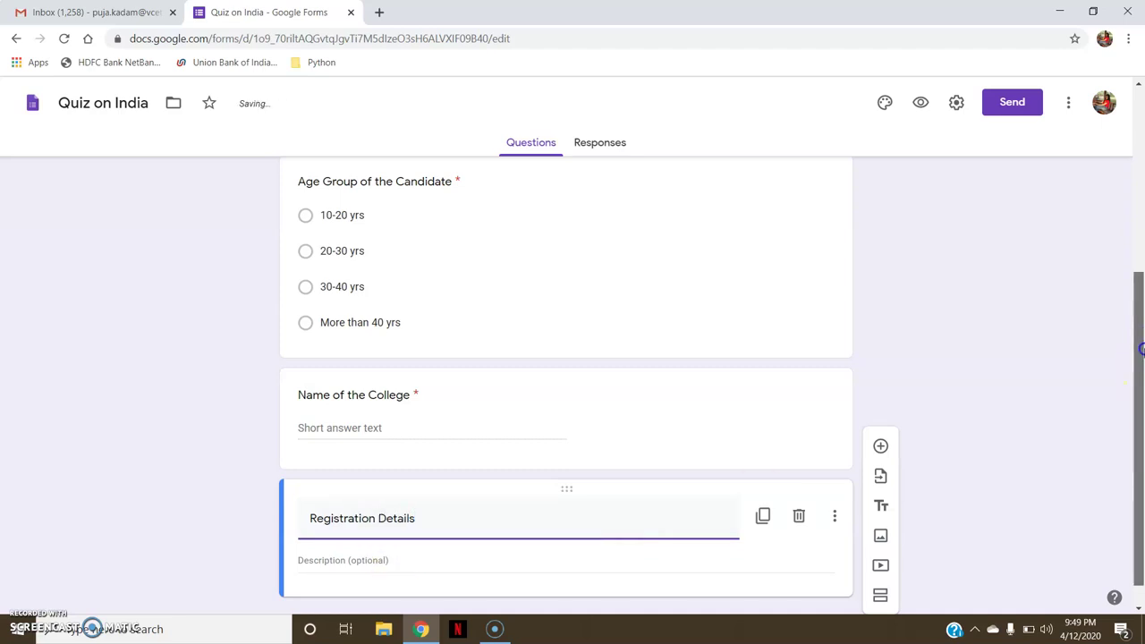
Add a question reading "Date of Registration" below the Registration Details heading
scroll(1140, 349, "down", 1)
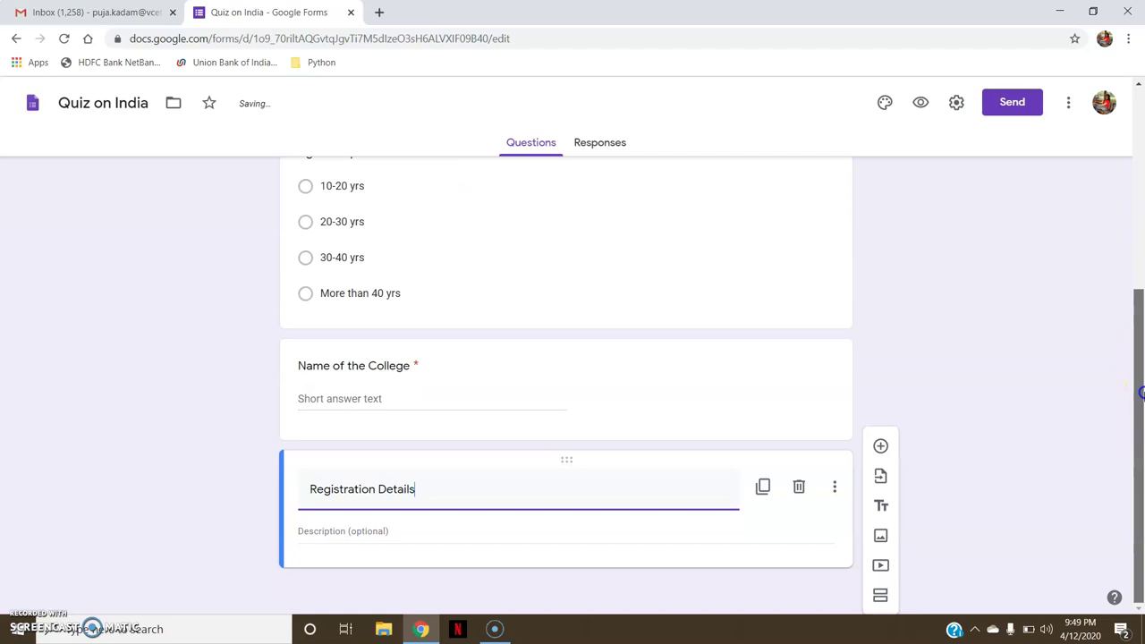
left_click(880, 446)
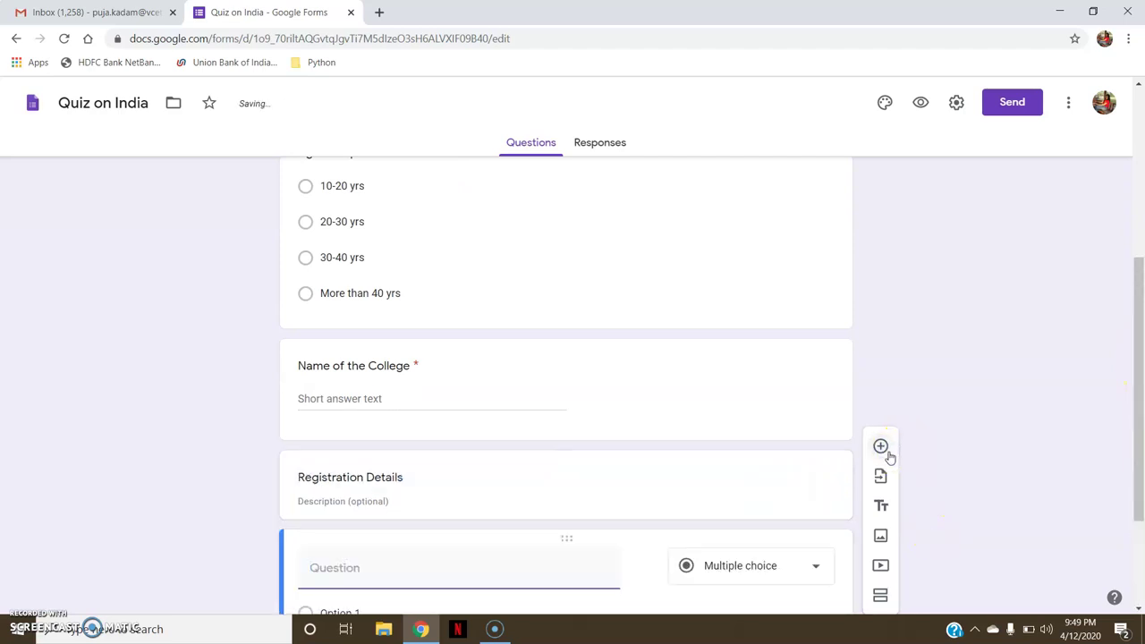
left_click_drag(1139, 388, 1141, 481)
type("Date o")
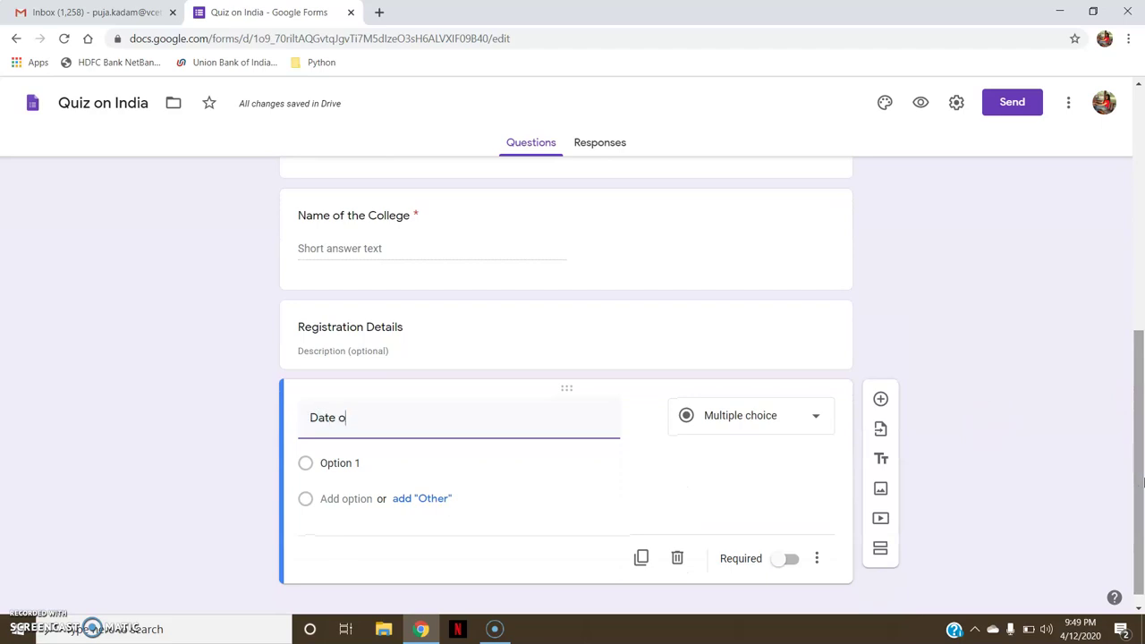
type("f Registration")
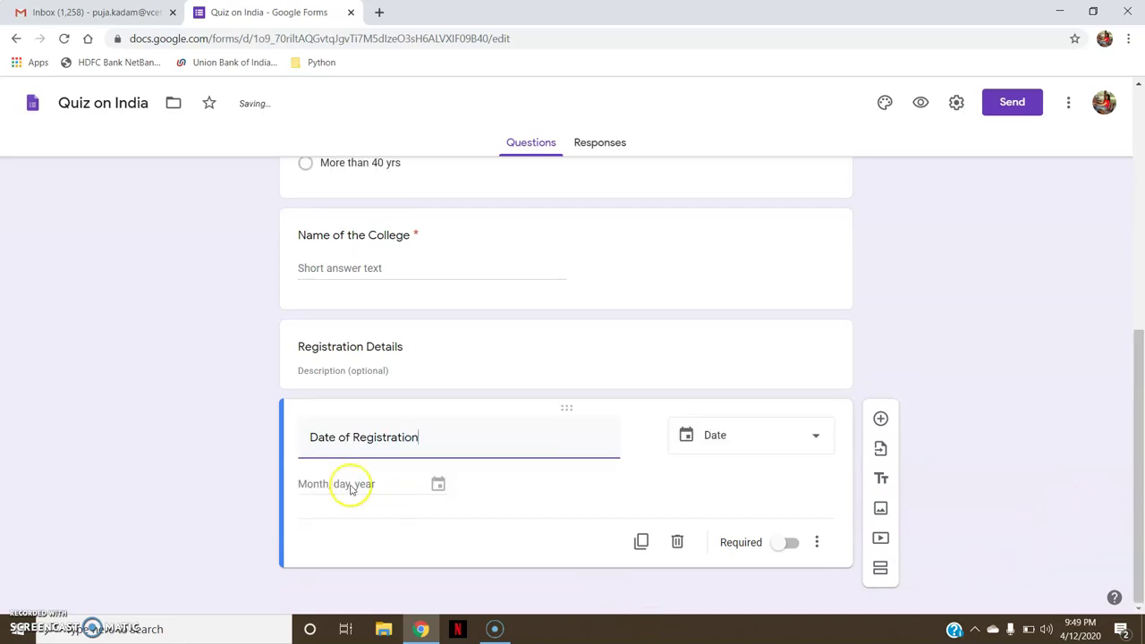
Choose Date as the answer type of the "Date of Registration" question and make it required
left_click(742, 450)
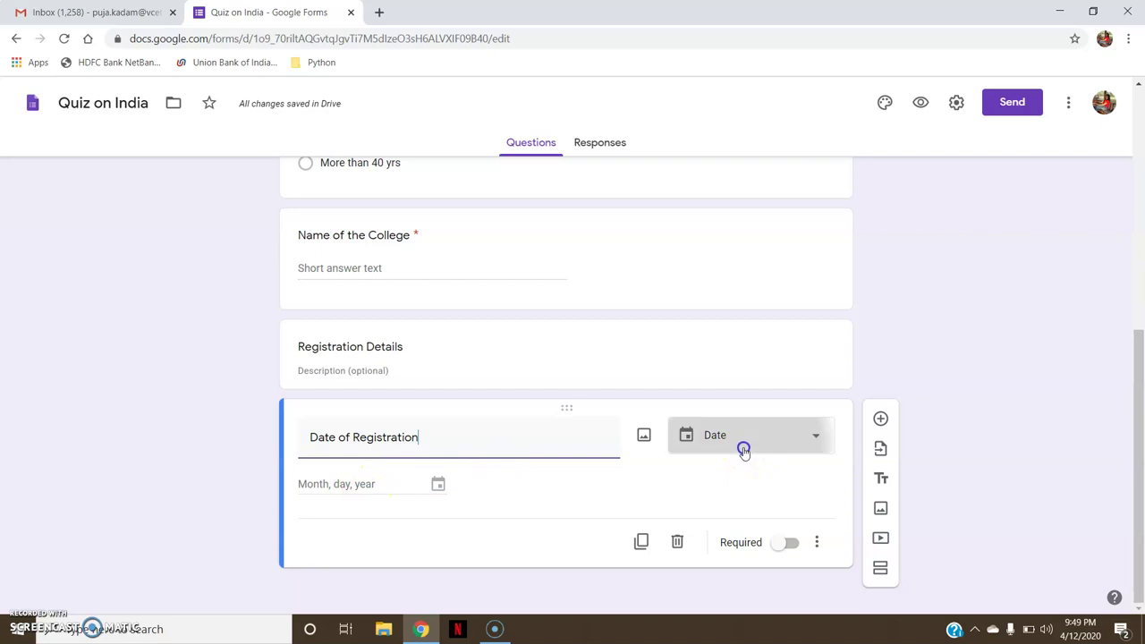
left_click(736, 491)
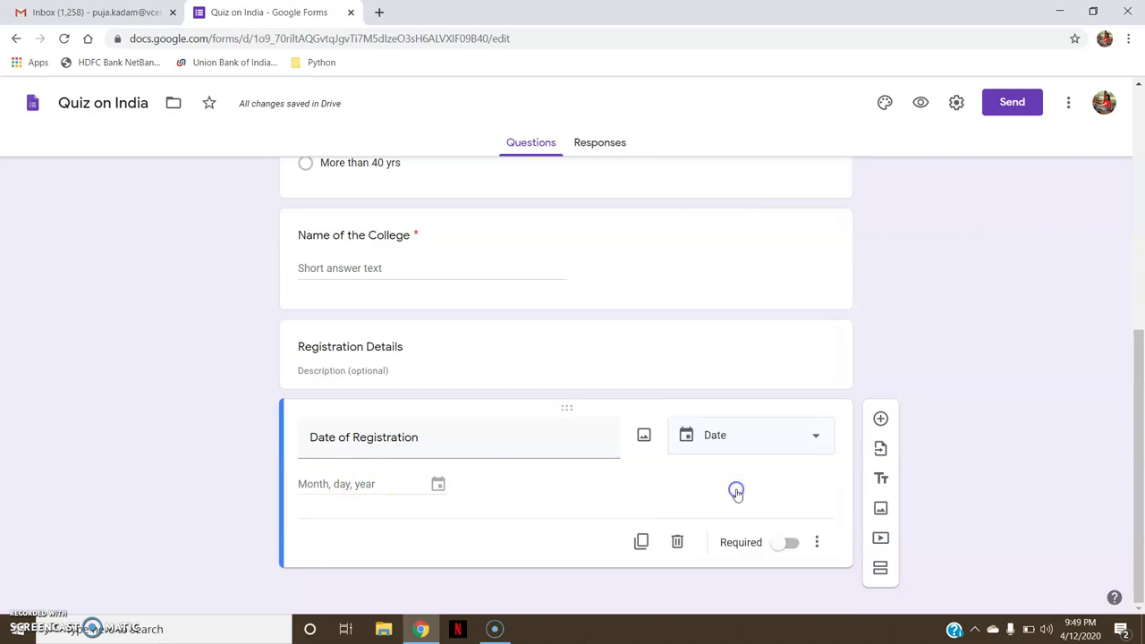
left_click(789, 544)
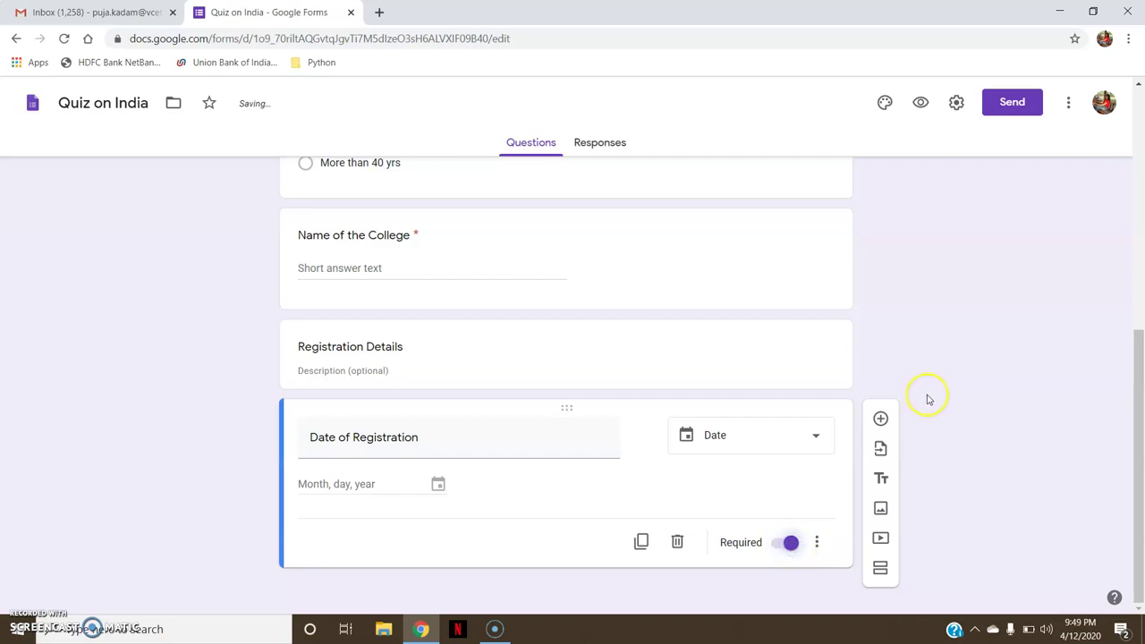
Add a question reading "Time of Registration" below the registration date question
left_click(880, 420)
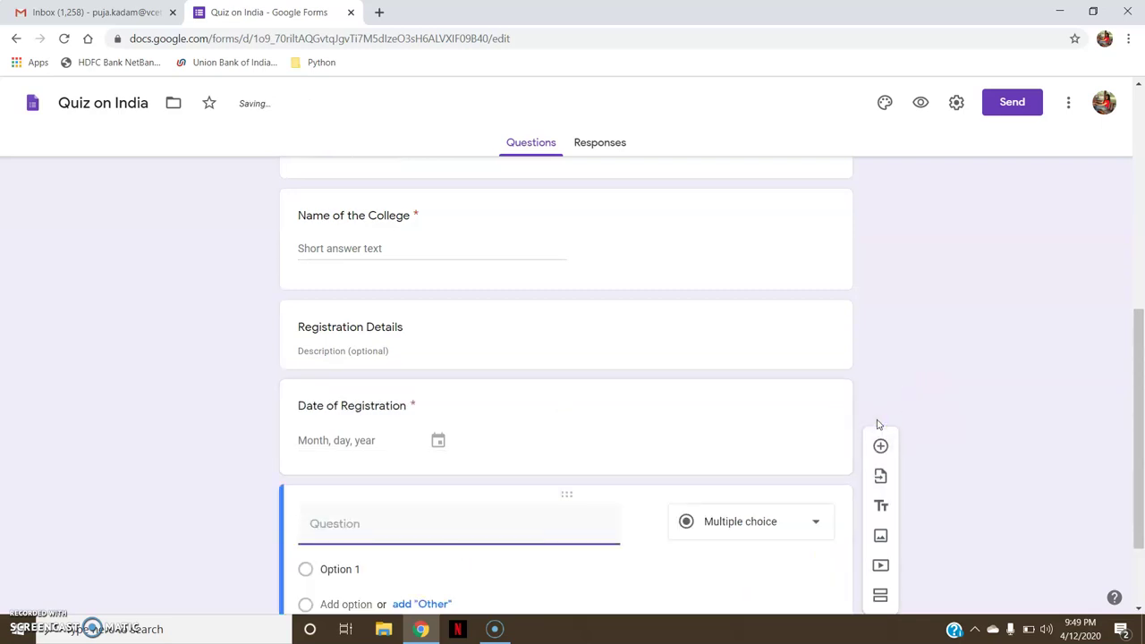
type("Time")
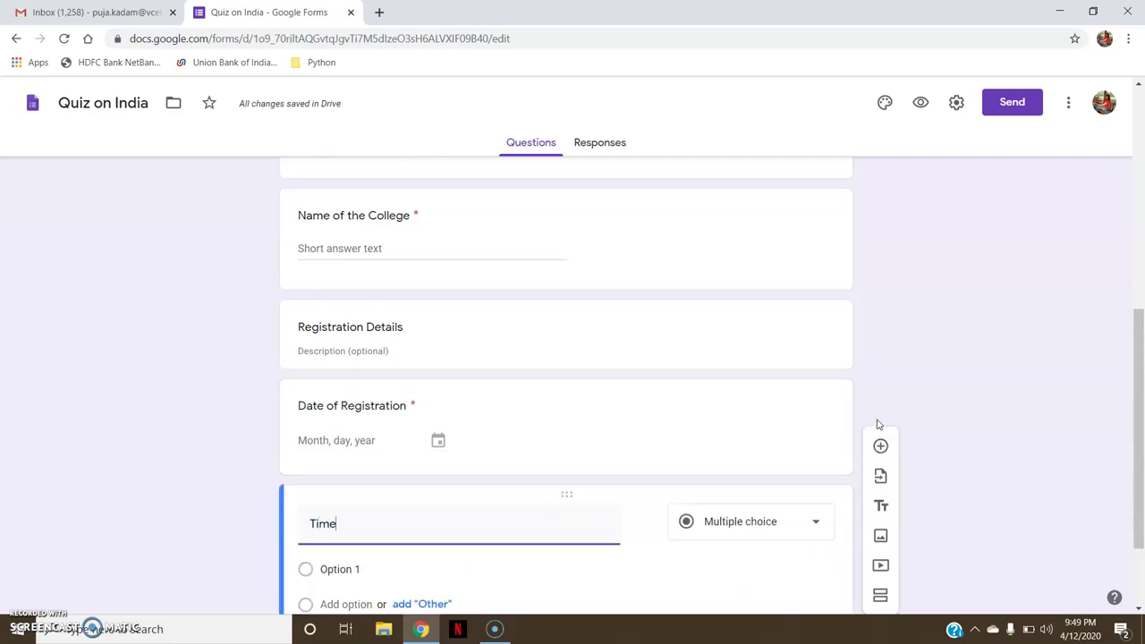
type(" of Reg")
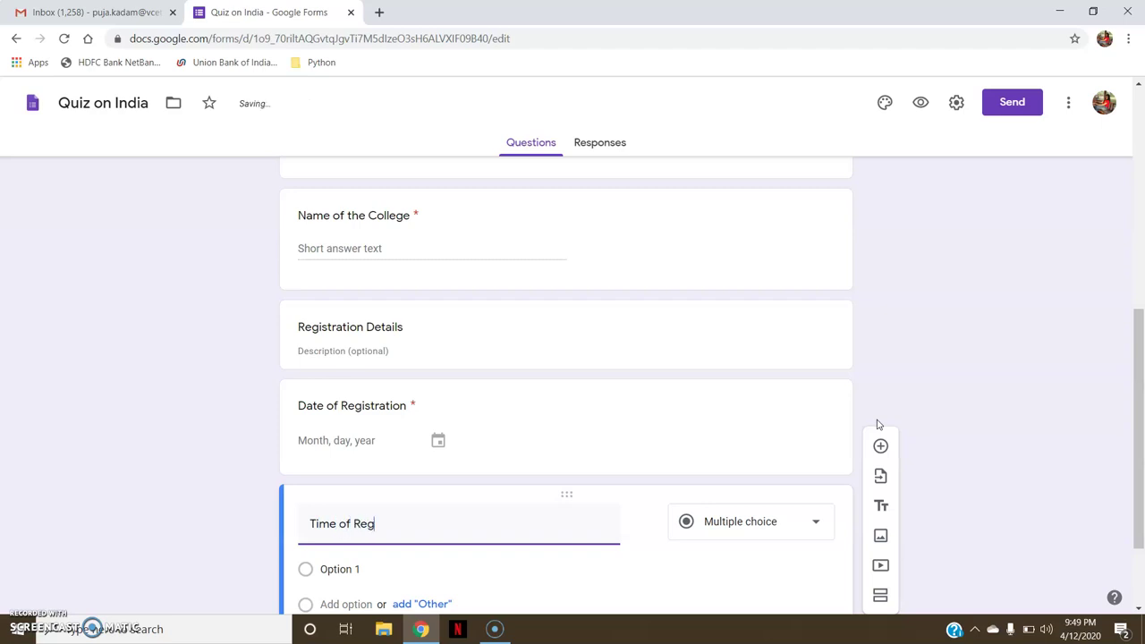
type("istration")
Choose Time as the answer type of the "Time of Registration" question and make it required
left_click_drag(1135, 357, 1137, 392)
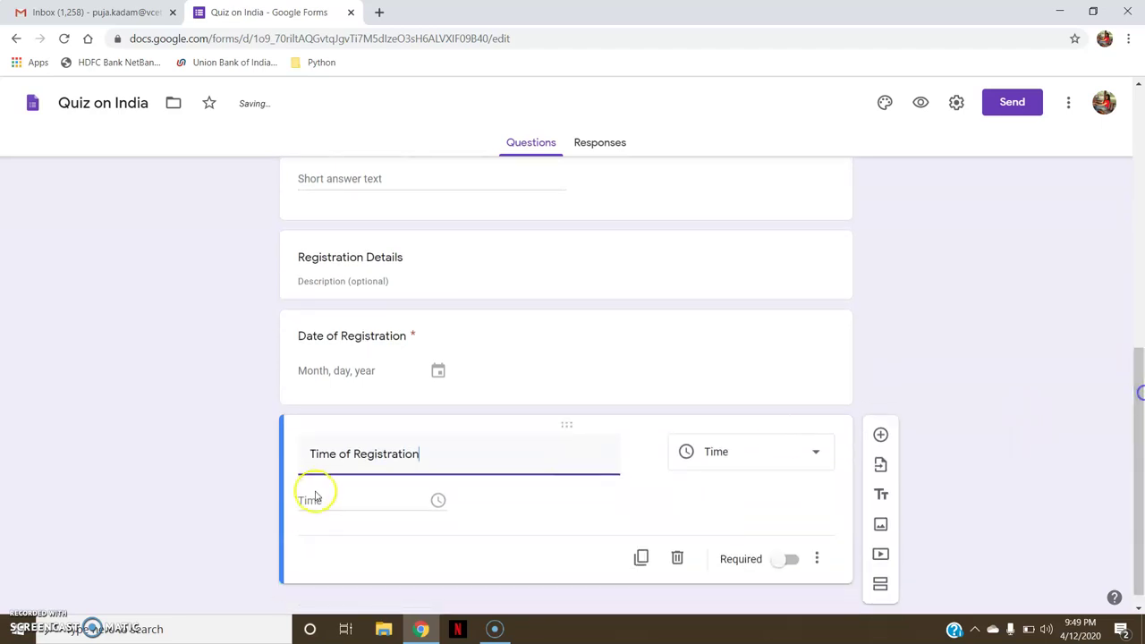
left_click(758, 459)
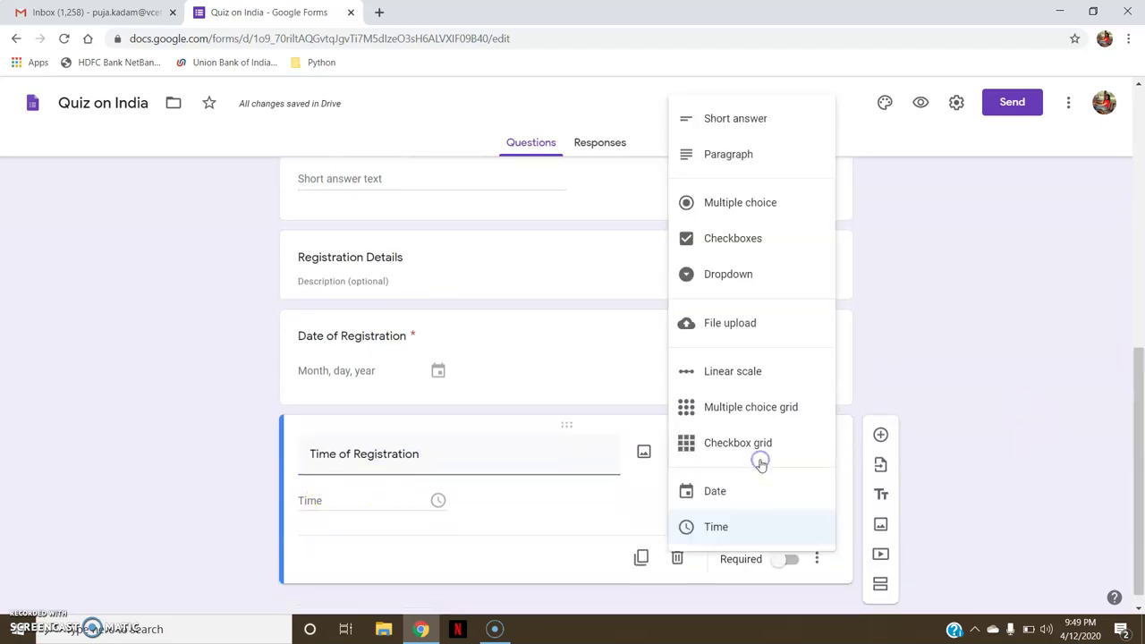
left_click(737, 526)
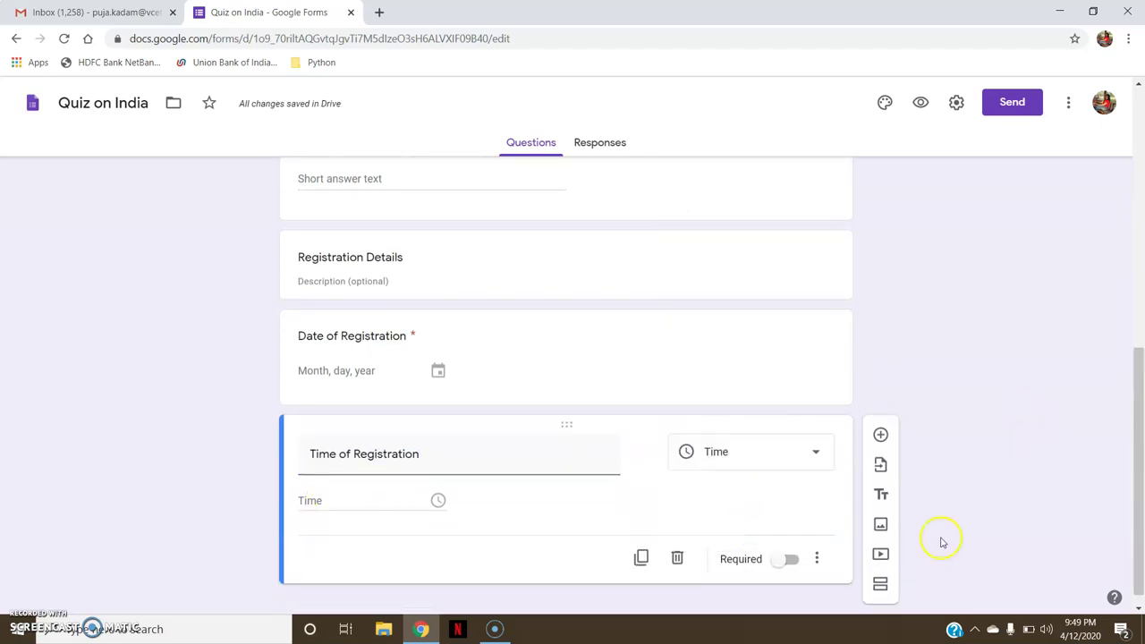
left_click(789, 561)
Add a new section after the registration time question and title it "Let's Start the Quiz"
left_click_drag(1136, 448, 1143, 502)
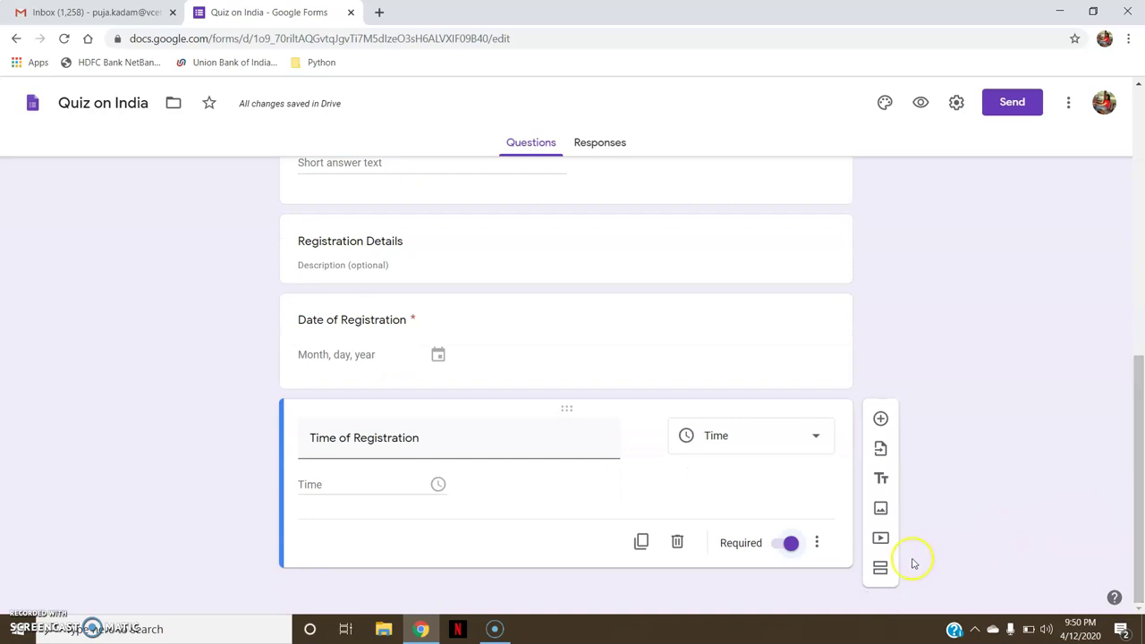
left_click(880, 570)
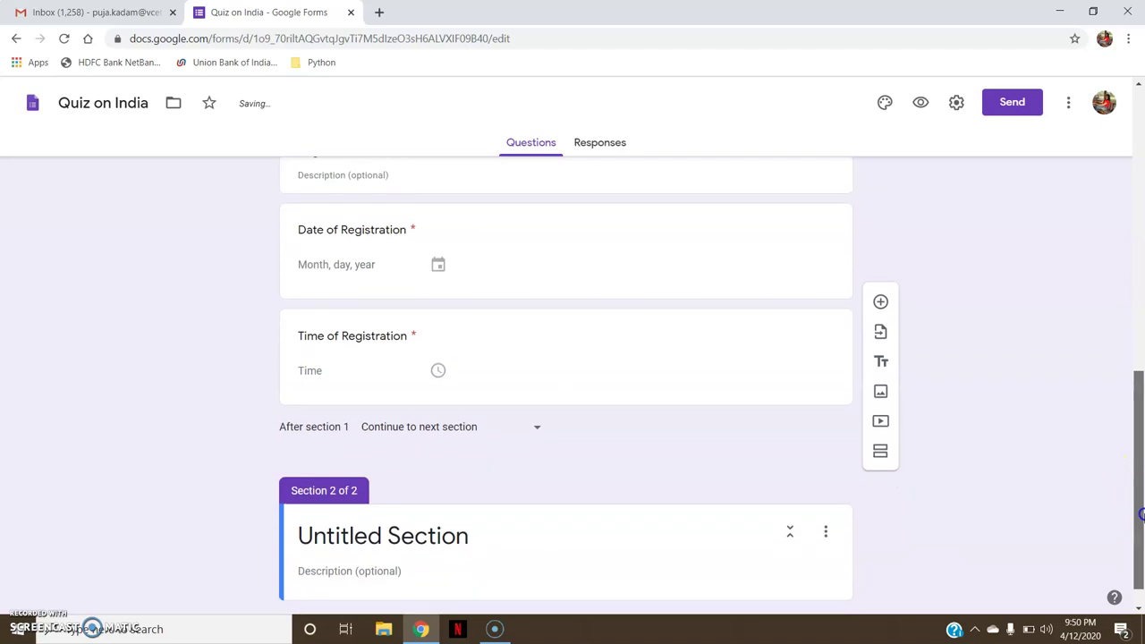
left_click(376, 502)
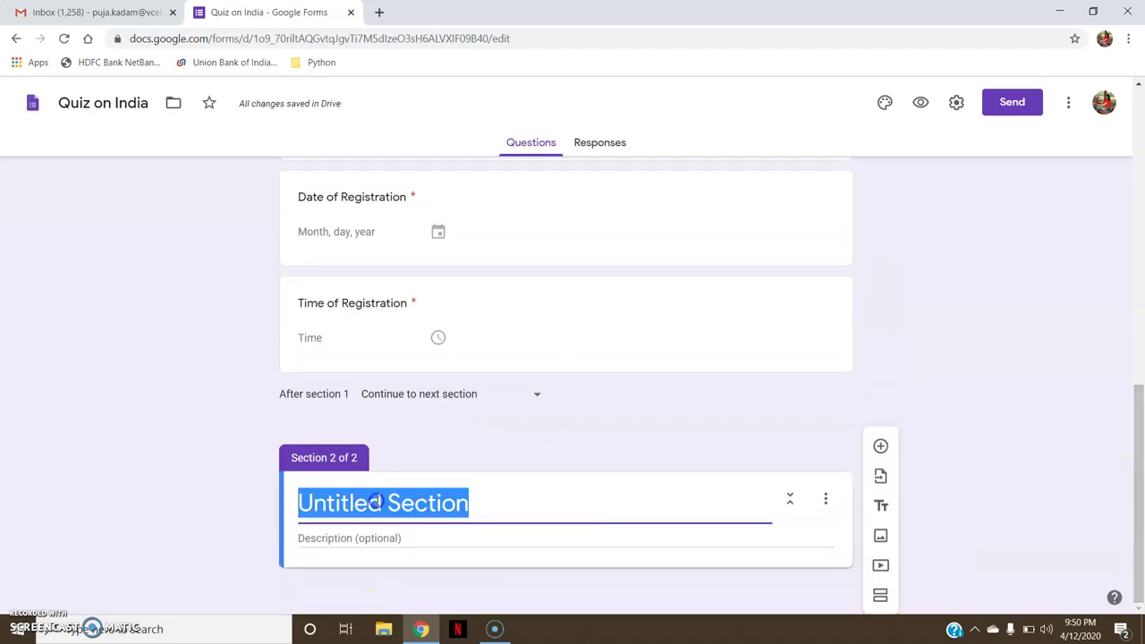
type("Le")
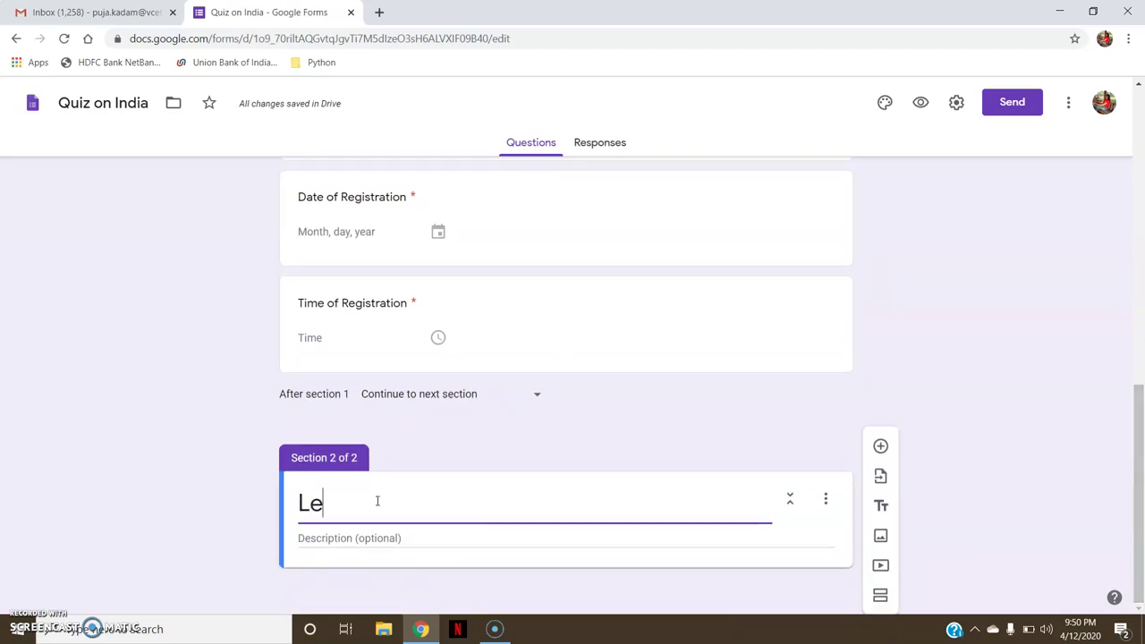
type("t's Start the Qui")
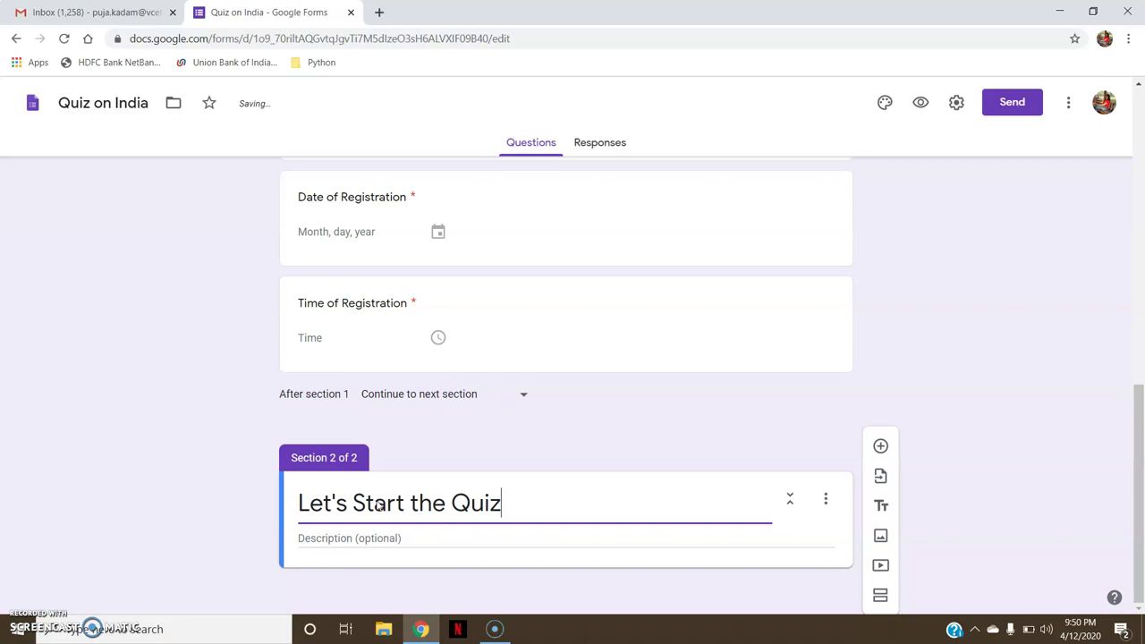
type("z")
scroll(954, 490, "up", 3)
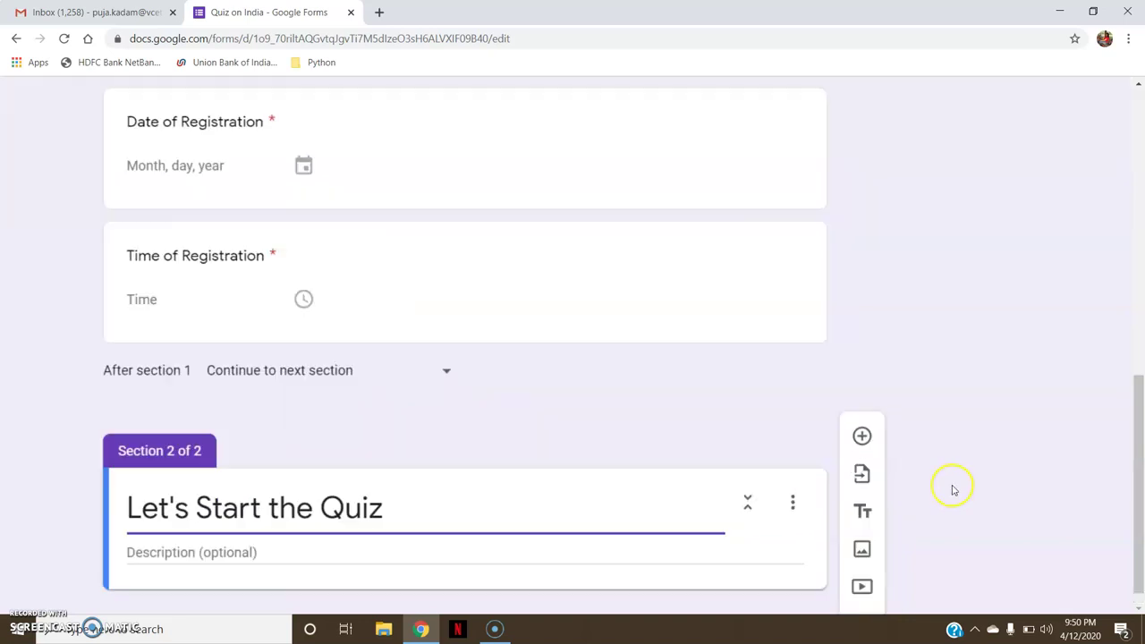
Add a question reading "What is the capital of India" to the "Let's Start the Quiz" section
scroll(953, 490, "down", 3)
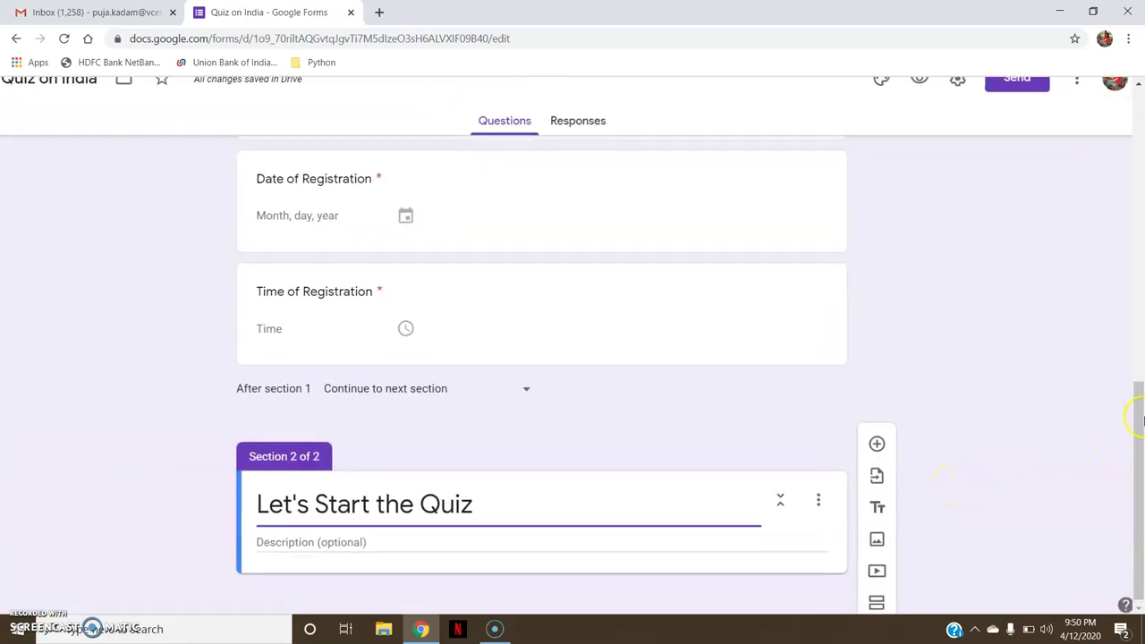
left_click_drag(1130, 440, 1141, 461)
triple_click(631, 514)
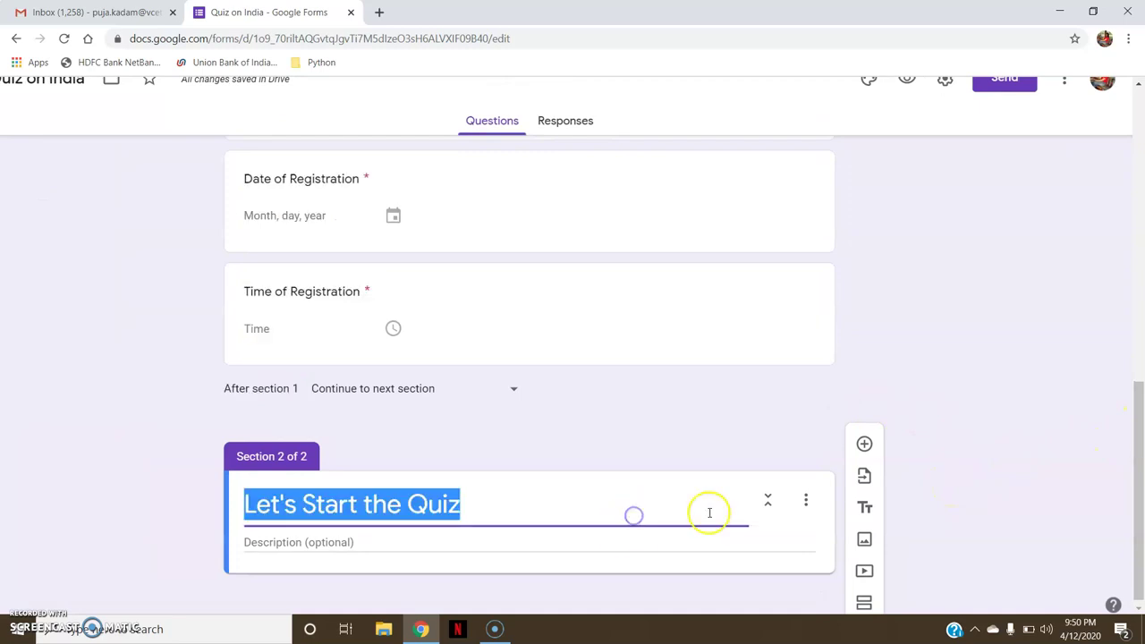
left_click(695, 552)
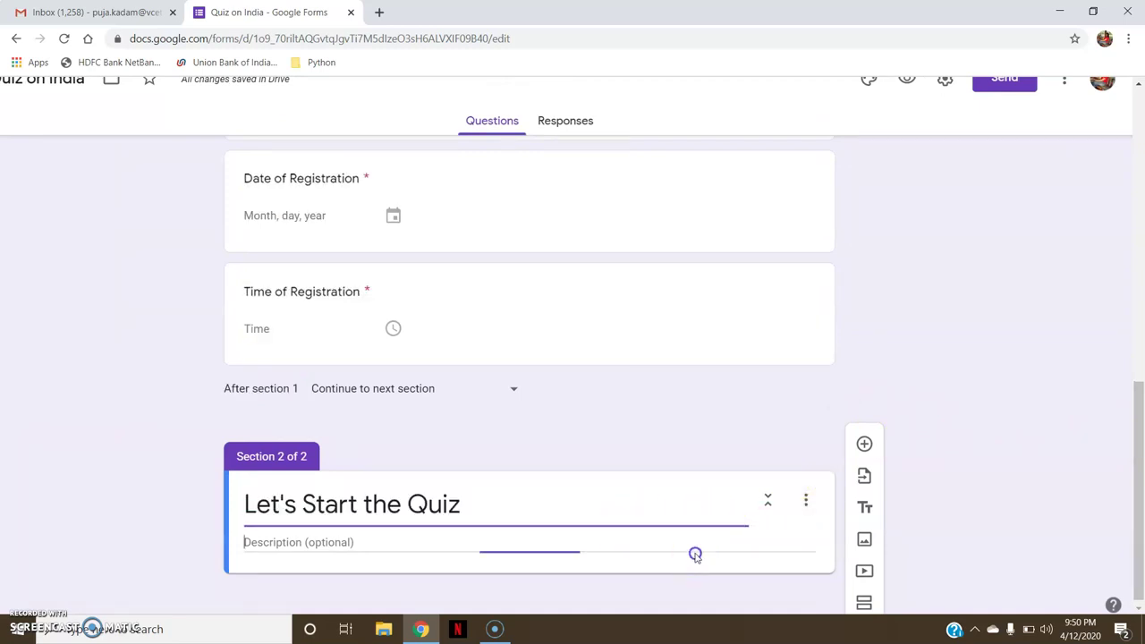
left_click(864, 447)
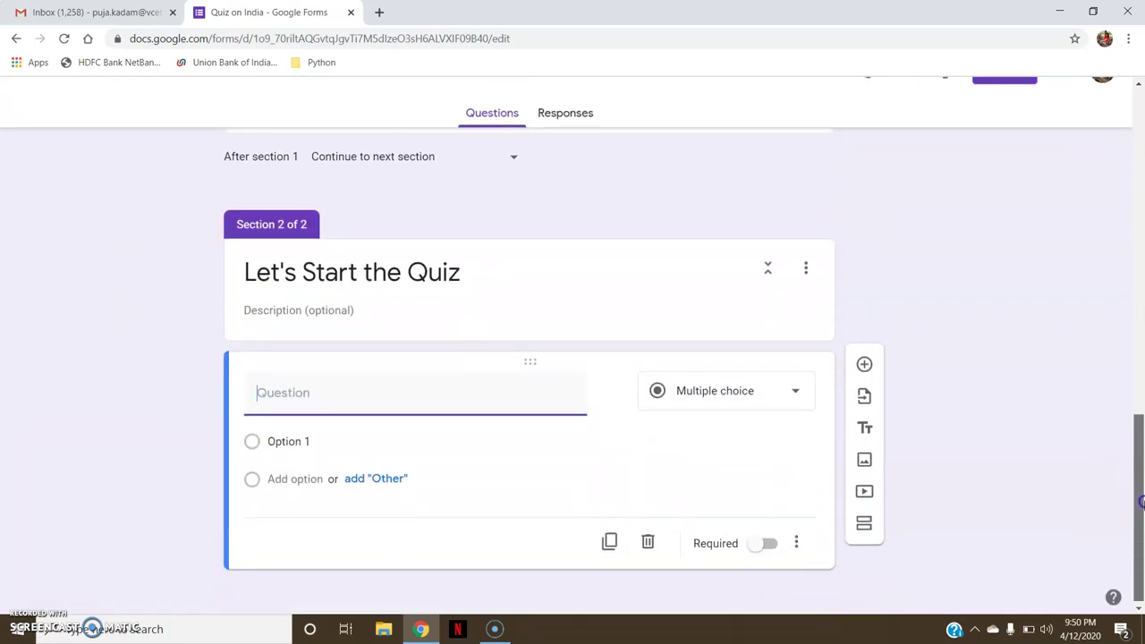
type("What is the capital of India")
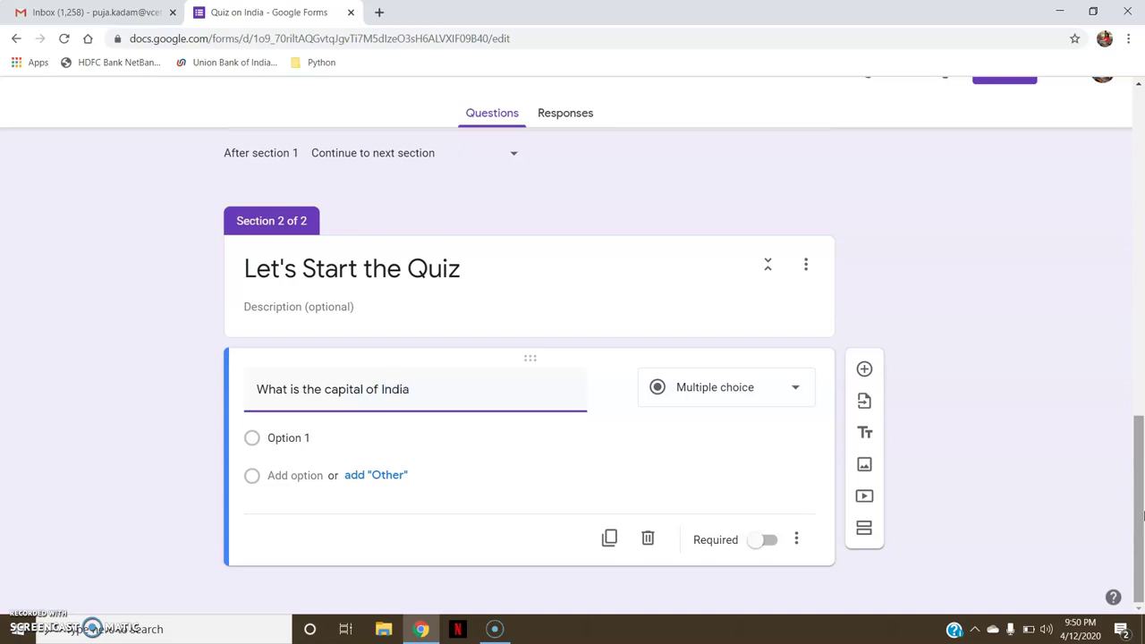
Give the capital of India question the options New Delhi, Mumbai, Chennai and Kolkatta, and make it required
left_click(322, 437)
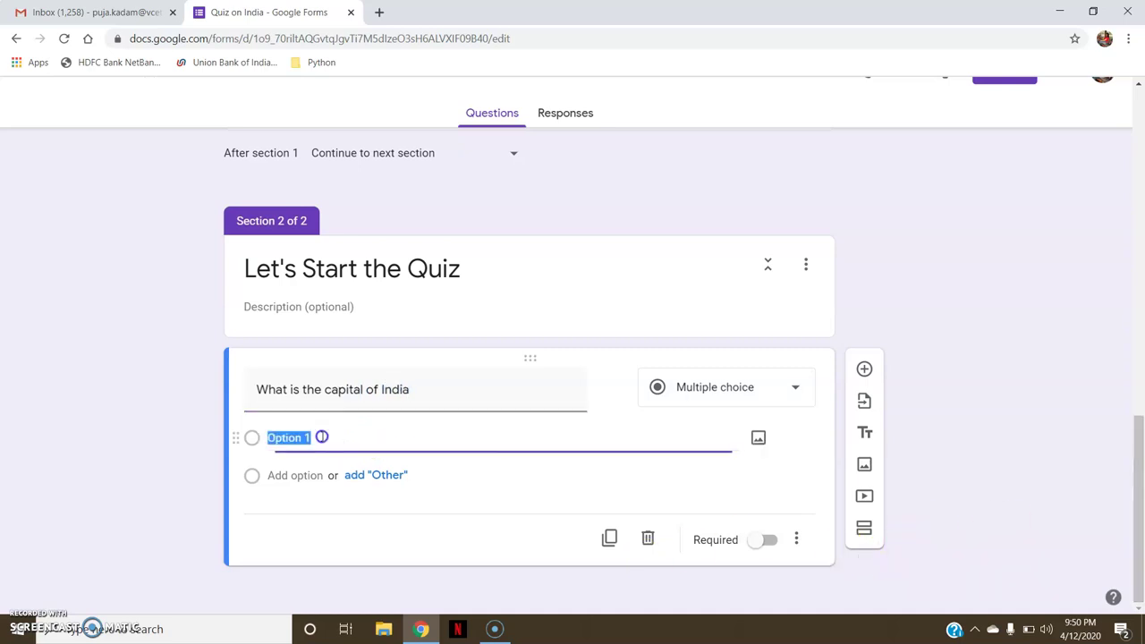
type("New Delhi")
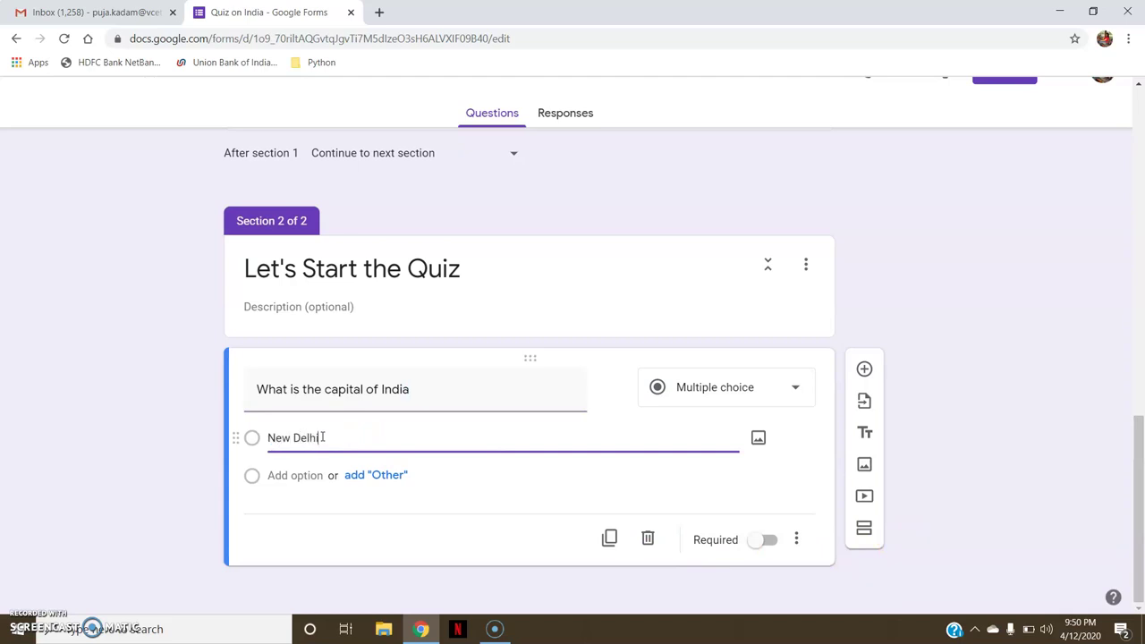
left_click(303, 475)
type("Mum")
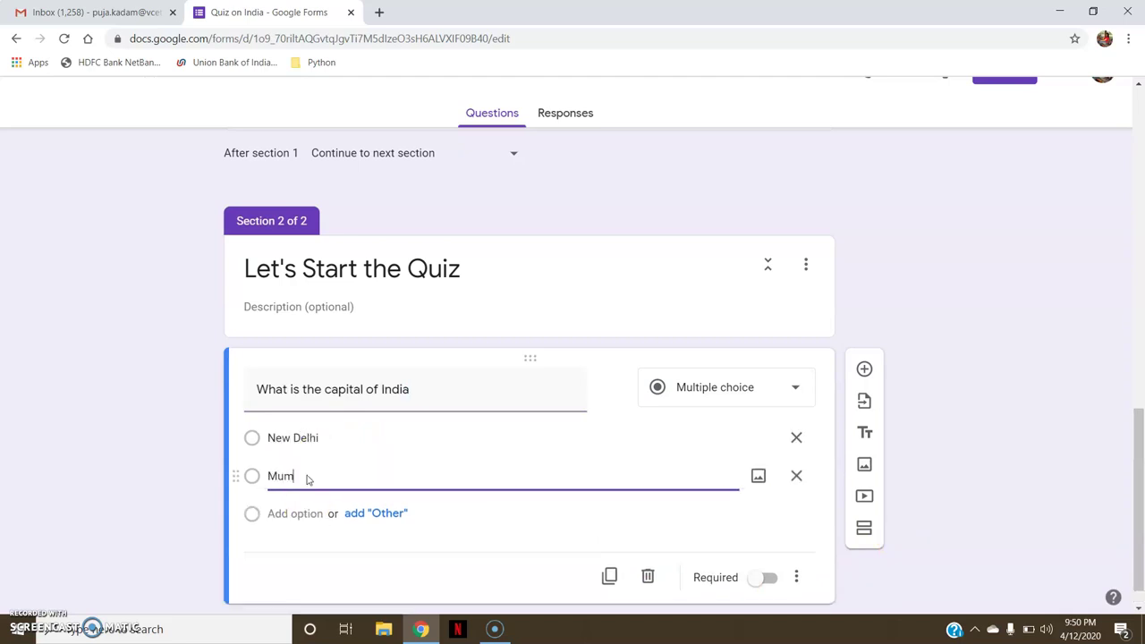
type("bai")
left_click(298, 514)
type("Chennai")
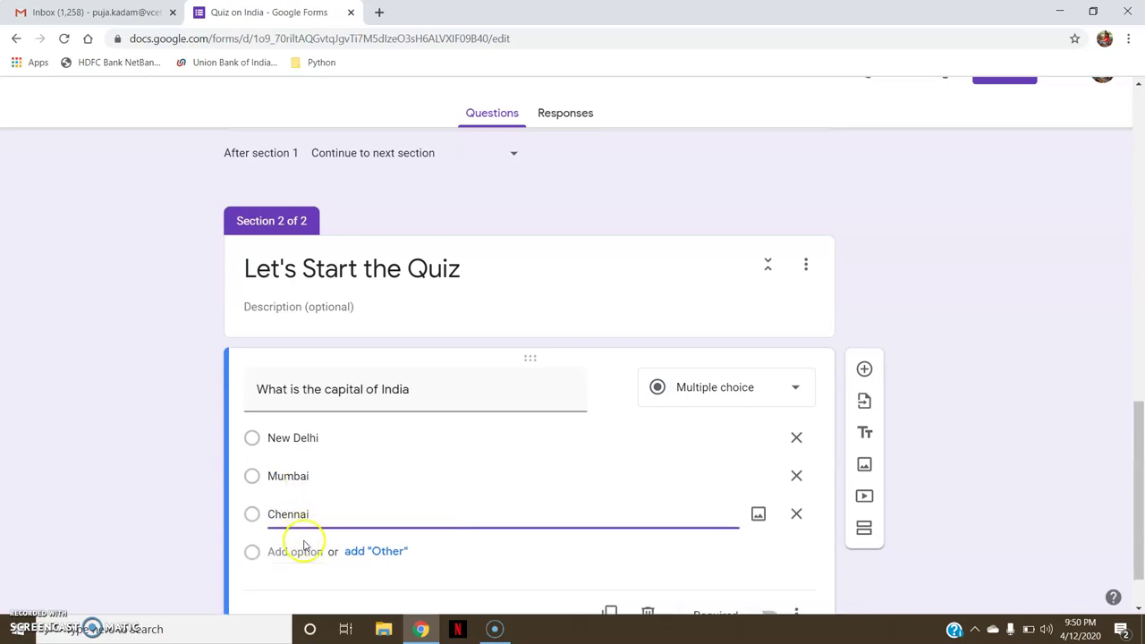
left_click(300, 552)
type("Kolkatta")
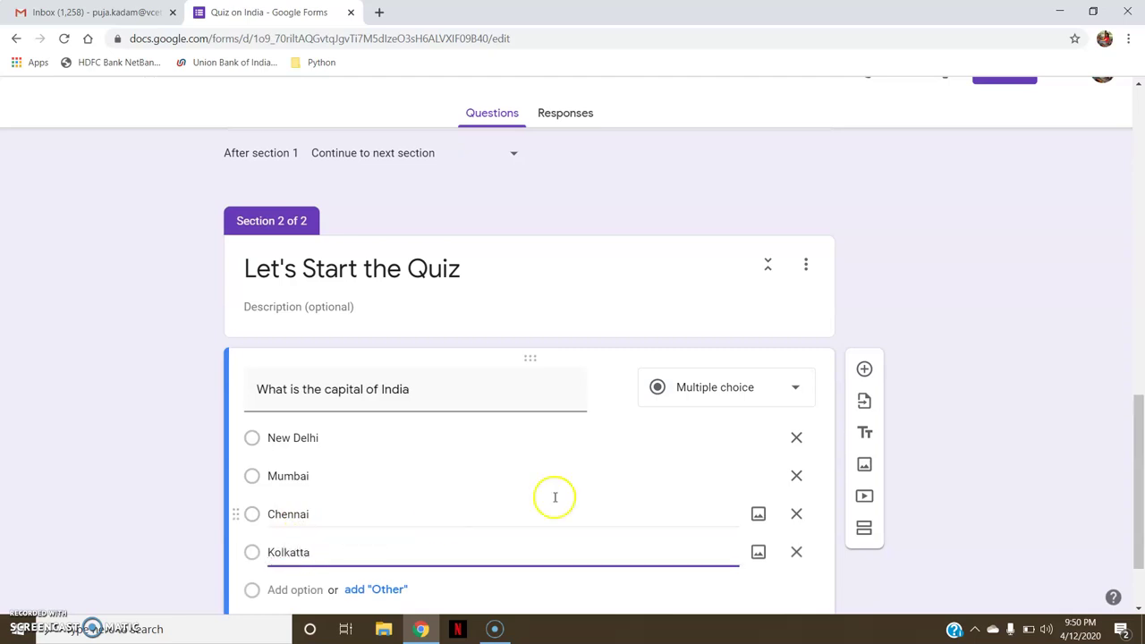
left_click_drag(1139, 436, 1140, 458)
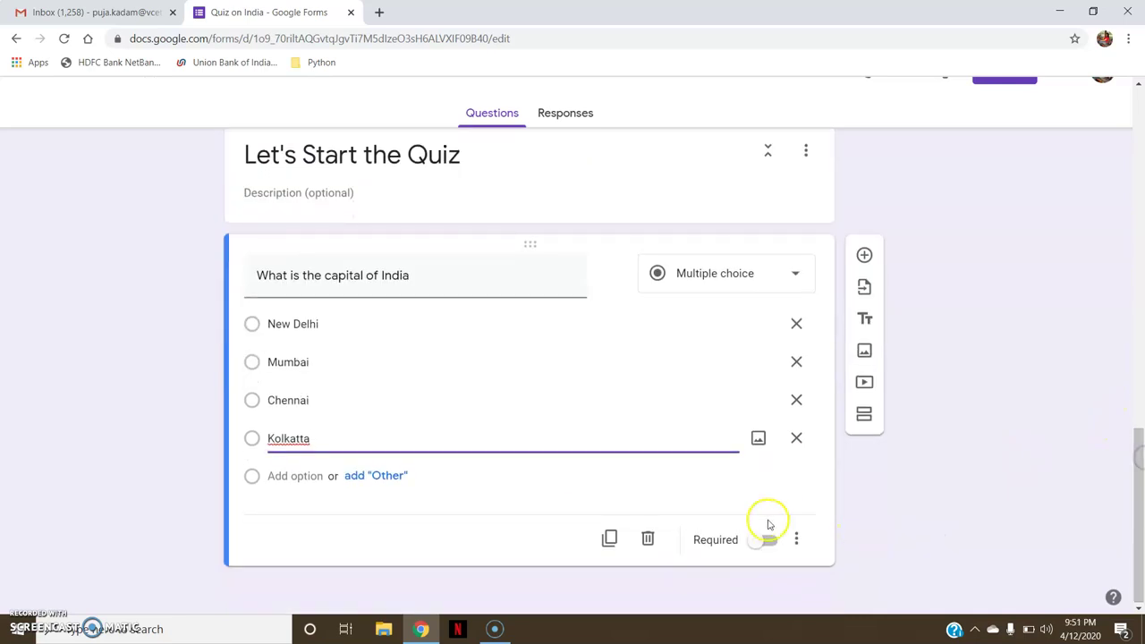
left_click(767, 541)
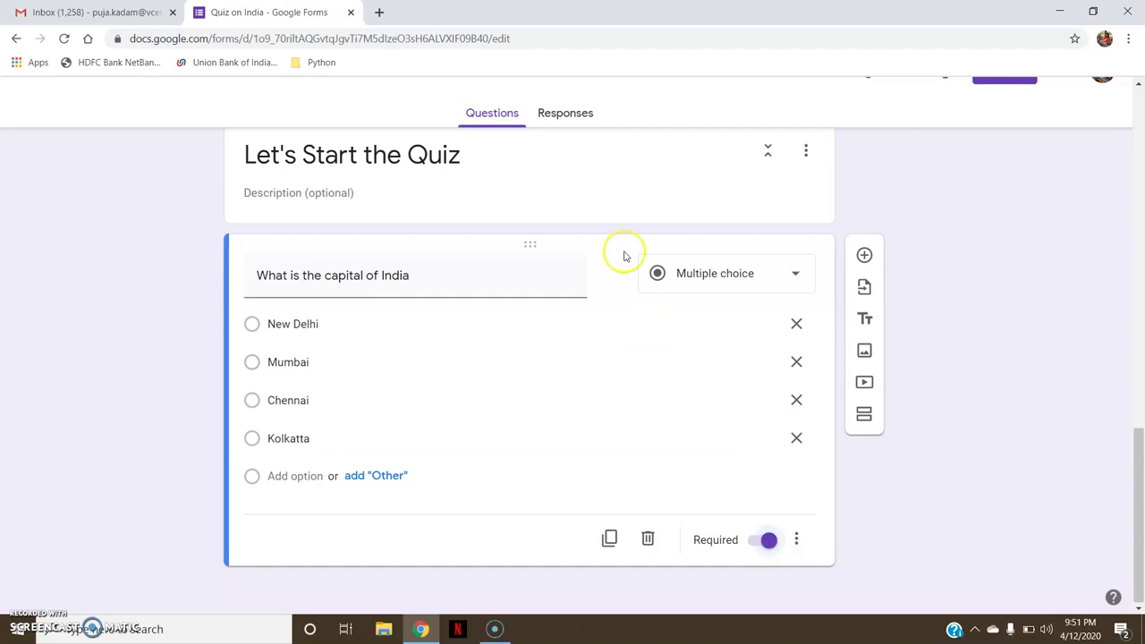
Turn the form into a quiz in the form settings and save the change
left_click_drag(1138, 492, 1138, 223)
left_click(946, 106)
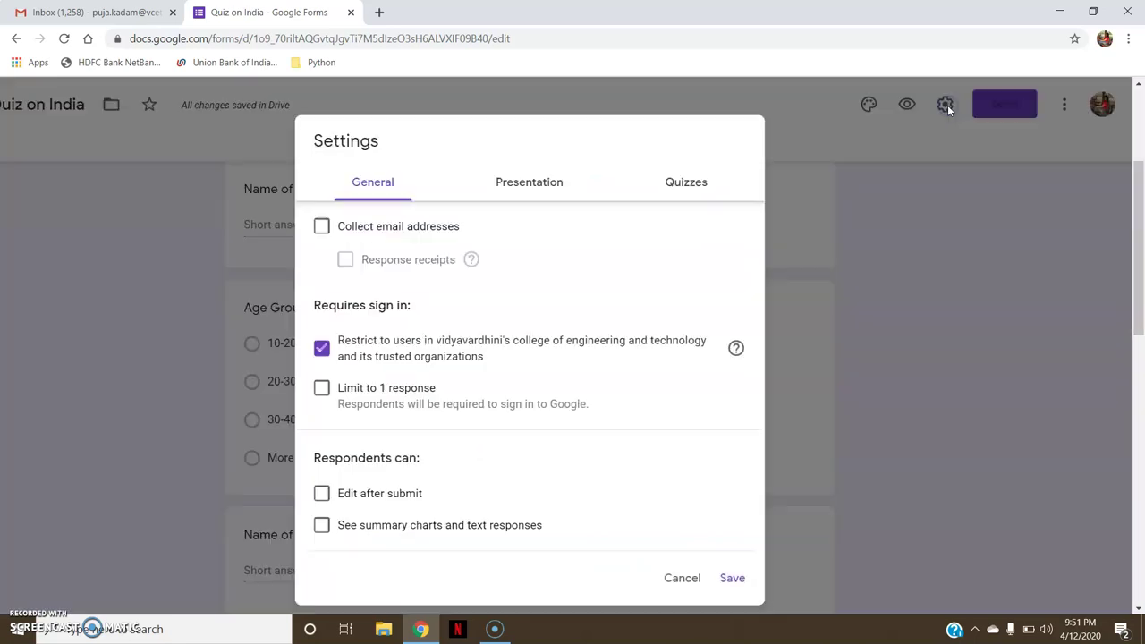
left_click(679, 195)
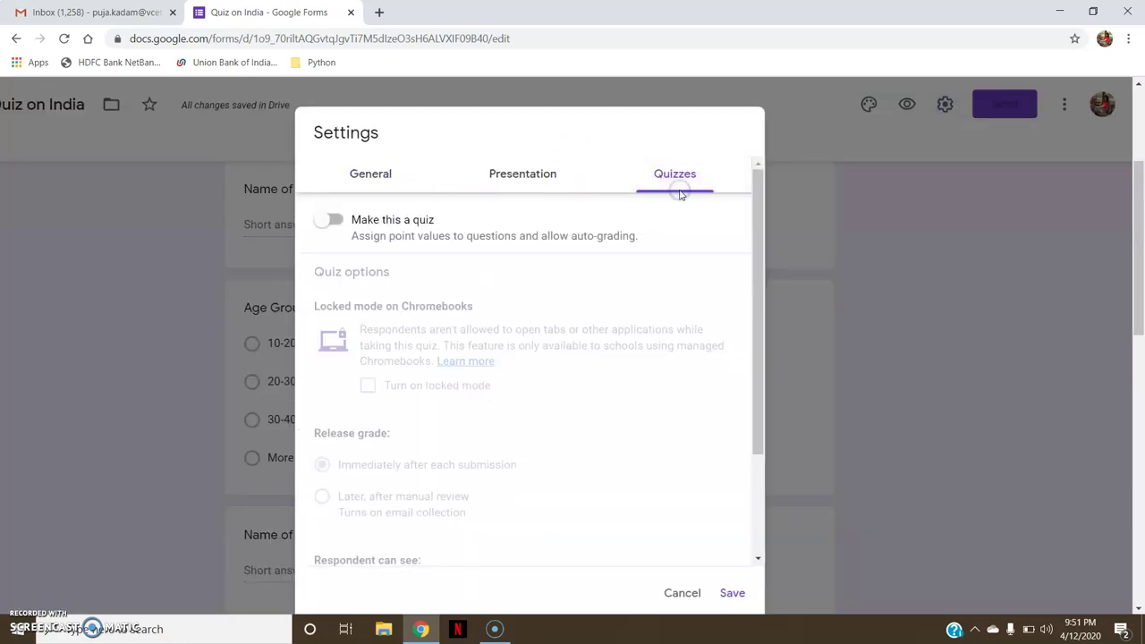
left_click(350, 230)
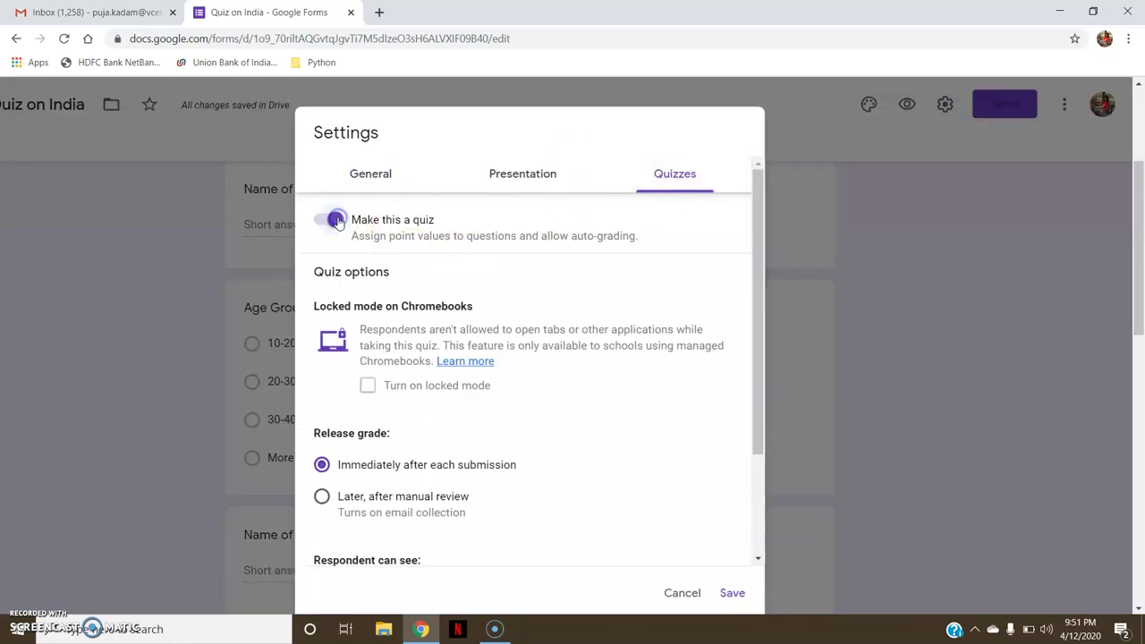
left_click(733, 593)
Set the answer key of the capital of India question to New Delhi, worth 1 point
left_click_drag(1140, 282, 1141, 542)
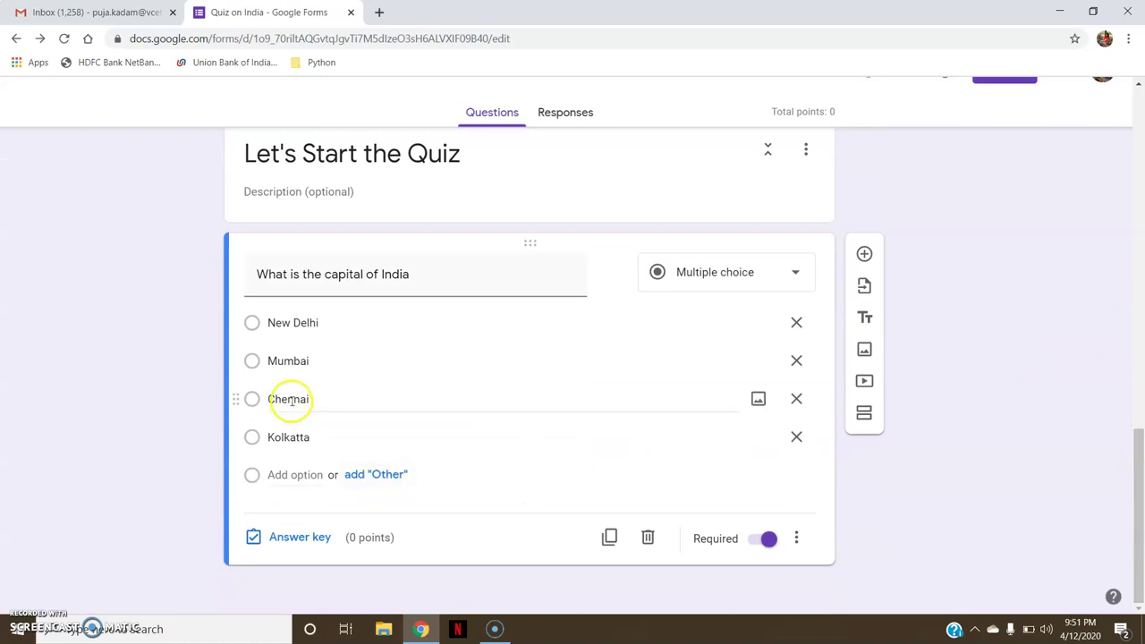
left_click(300, 539)
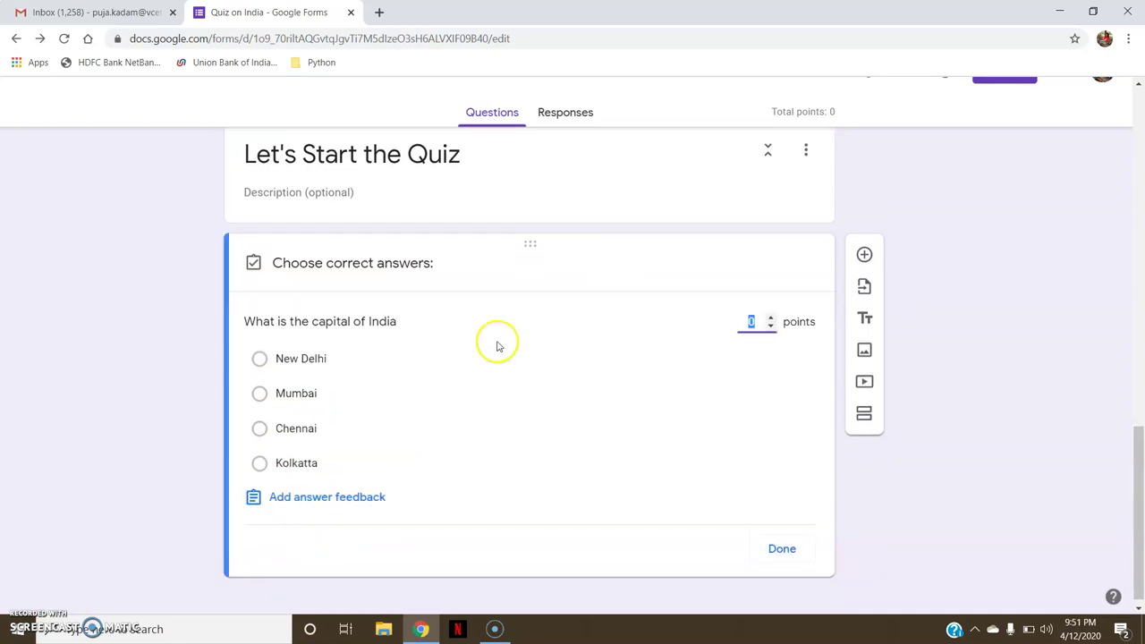
left_click(769, 318)
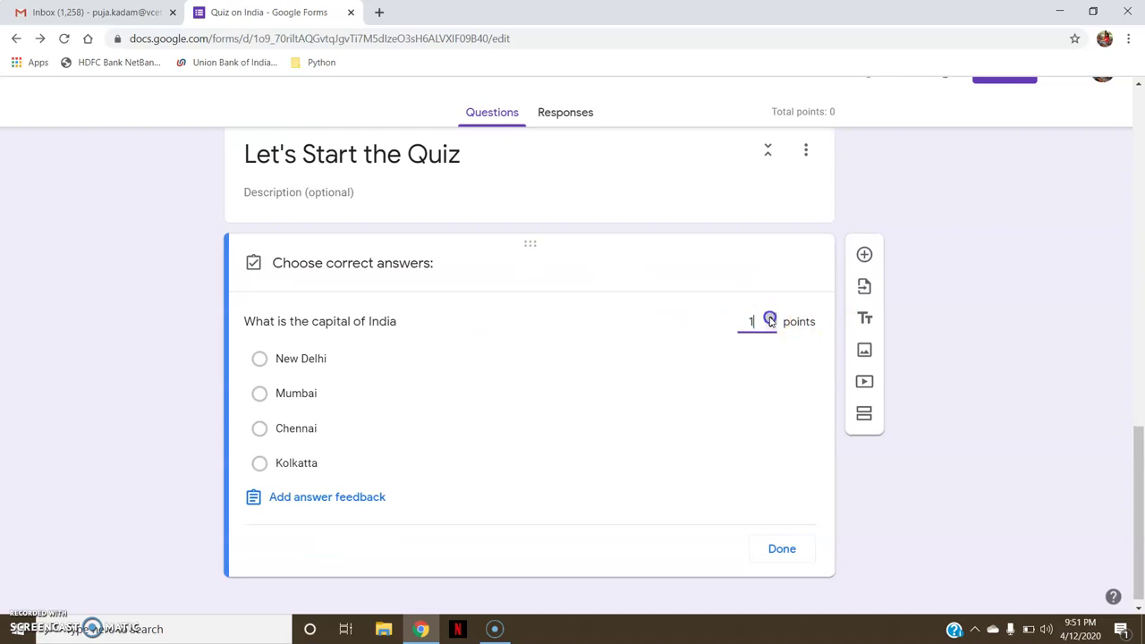
left_click(260, 359)
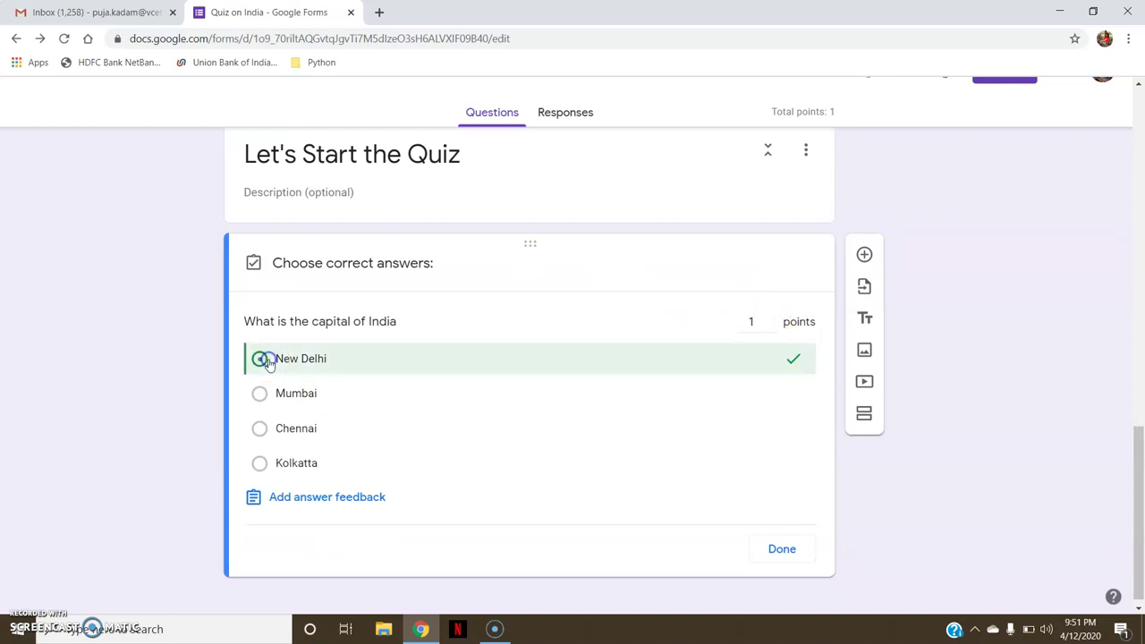
left_click(787, 549)
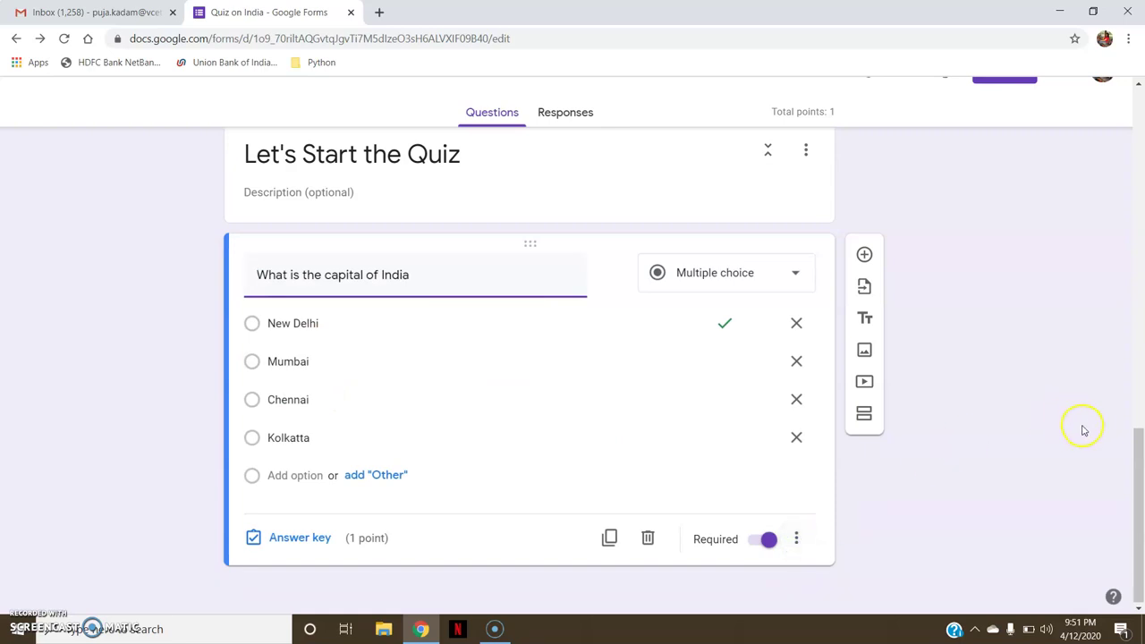
left_click(304, 539)
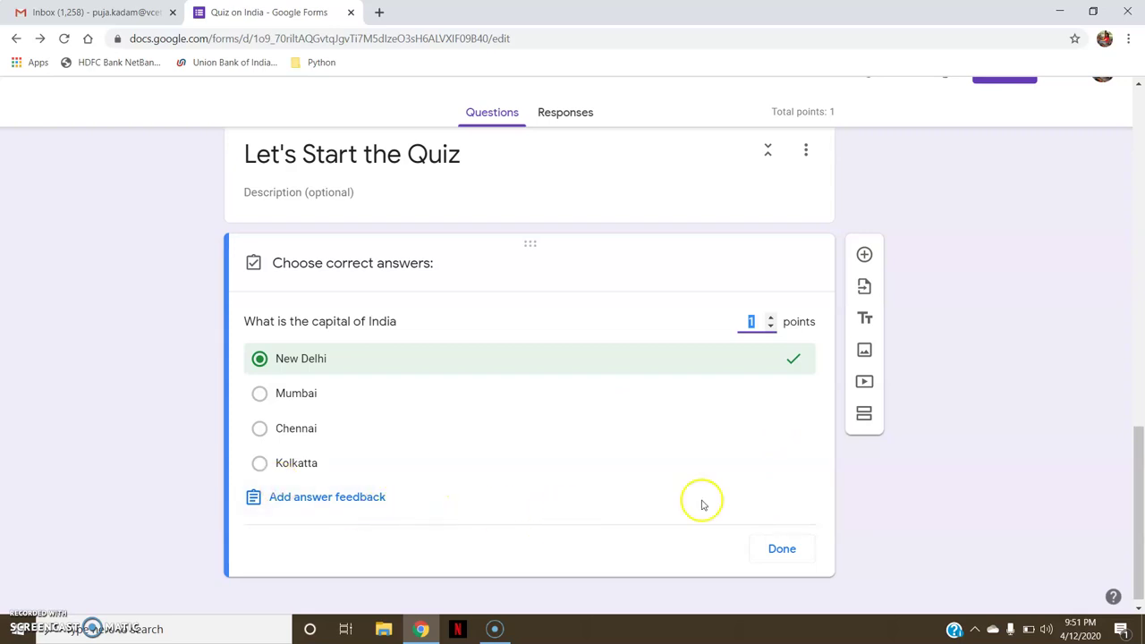
left_click(779, 549)
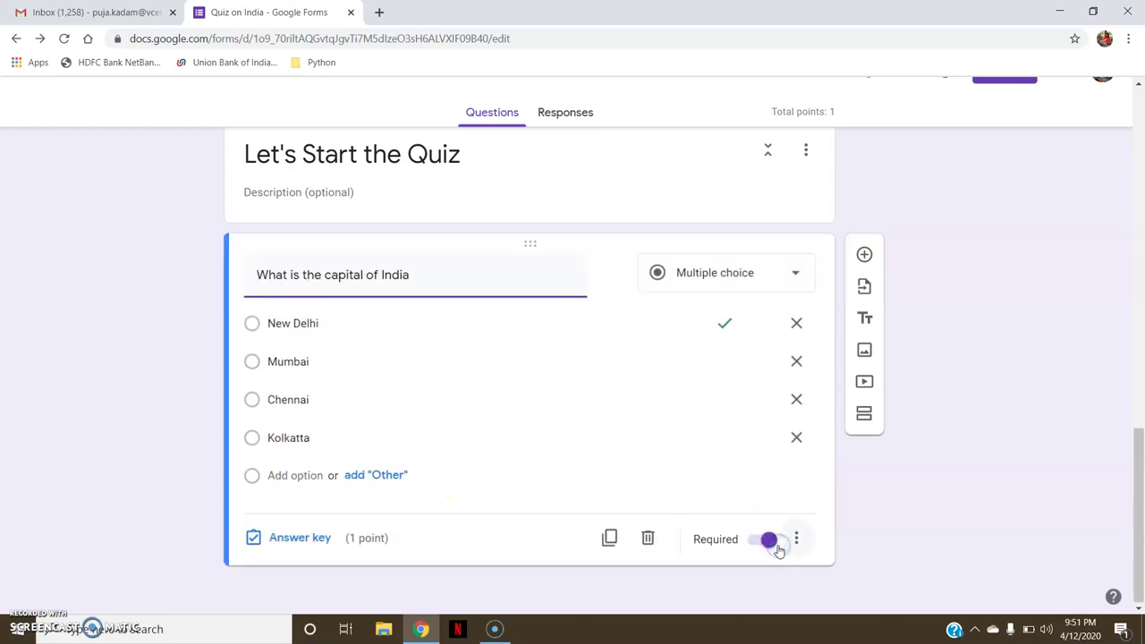
Add a question reading "What is the capital of Maharashtra" below the capital of India question
left_click(864, 256)
type("W")
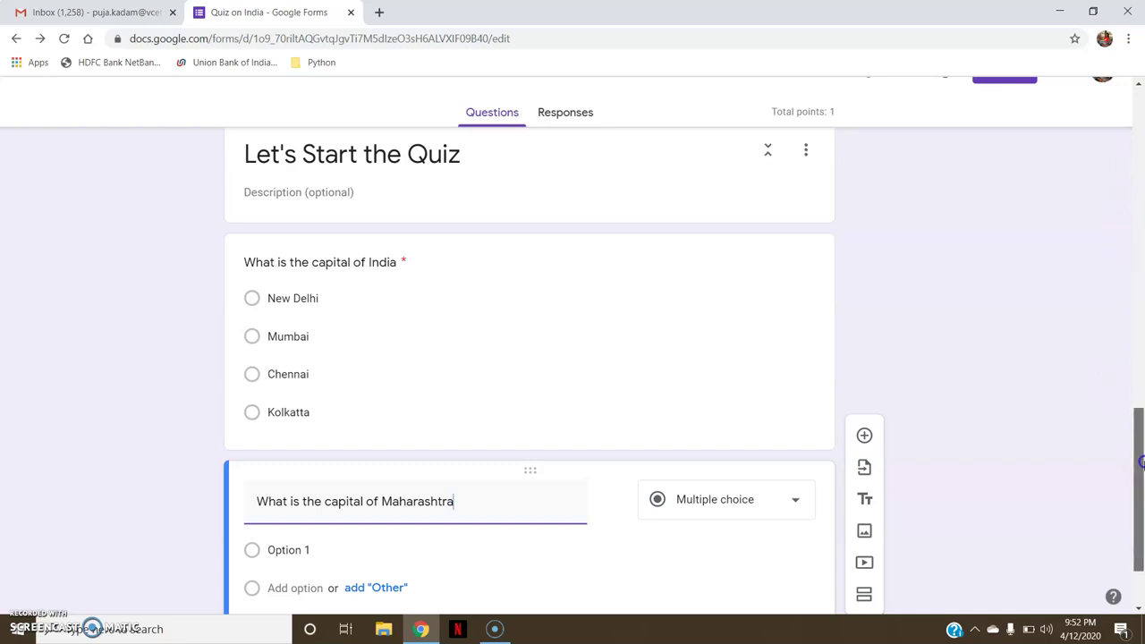
scroll(1137, 455, "down", 2)
Give the capital of Maharashtra question the options Lucknow, Mumbai, Satara and Pune
left_click(304, 437)
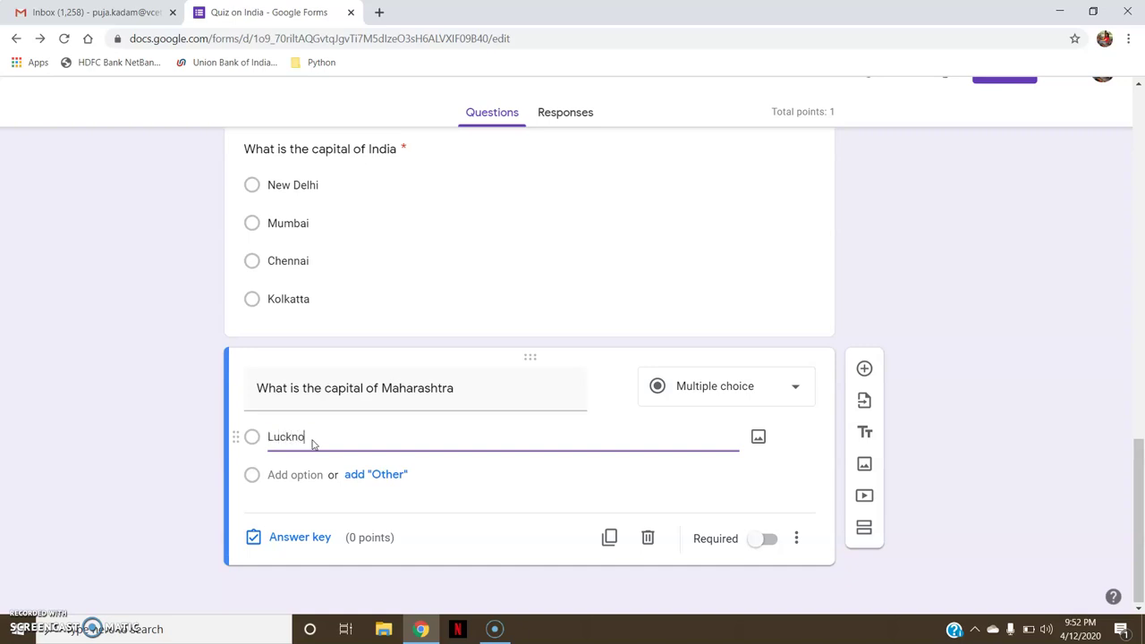
left_click(307, 475)
type("Mumbai")
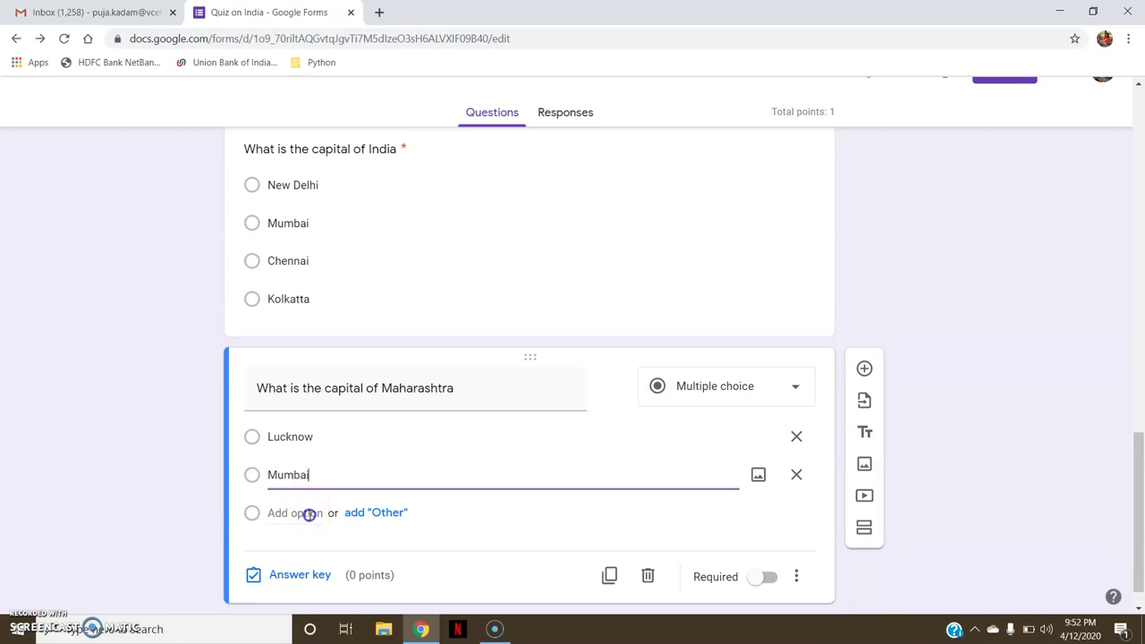
left_click(308, 513)
type("Satara")
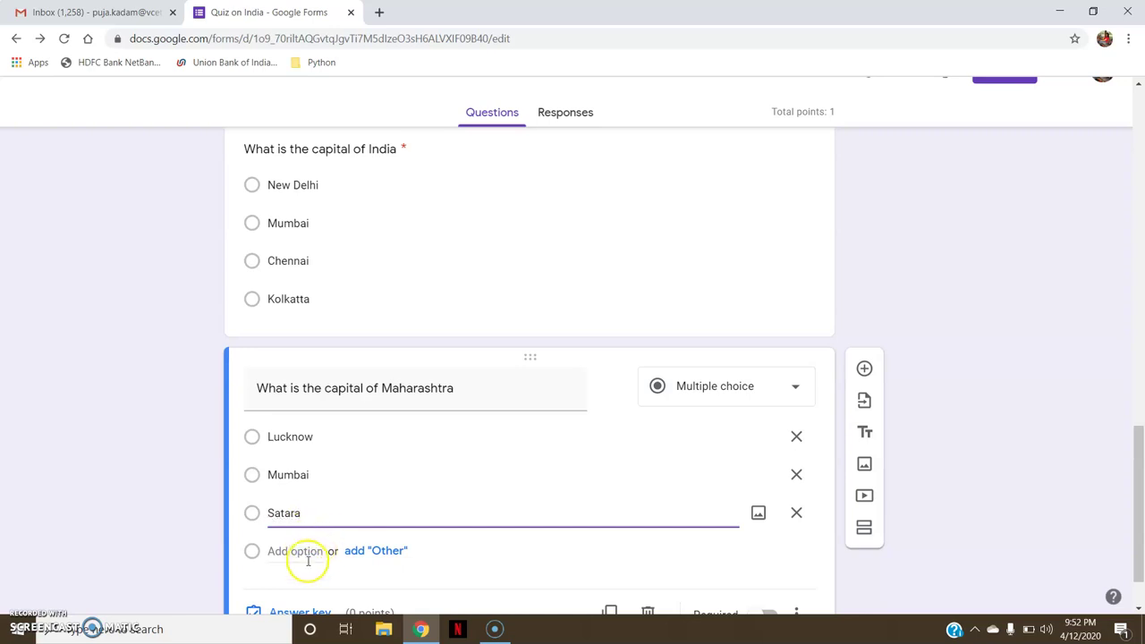
left_click(308, 555)
type("Pu")
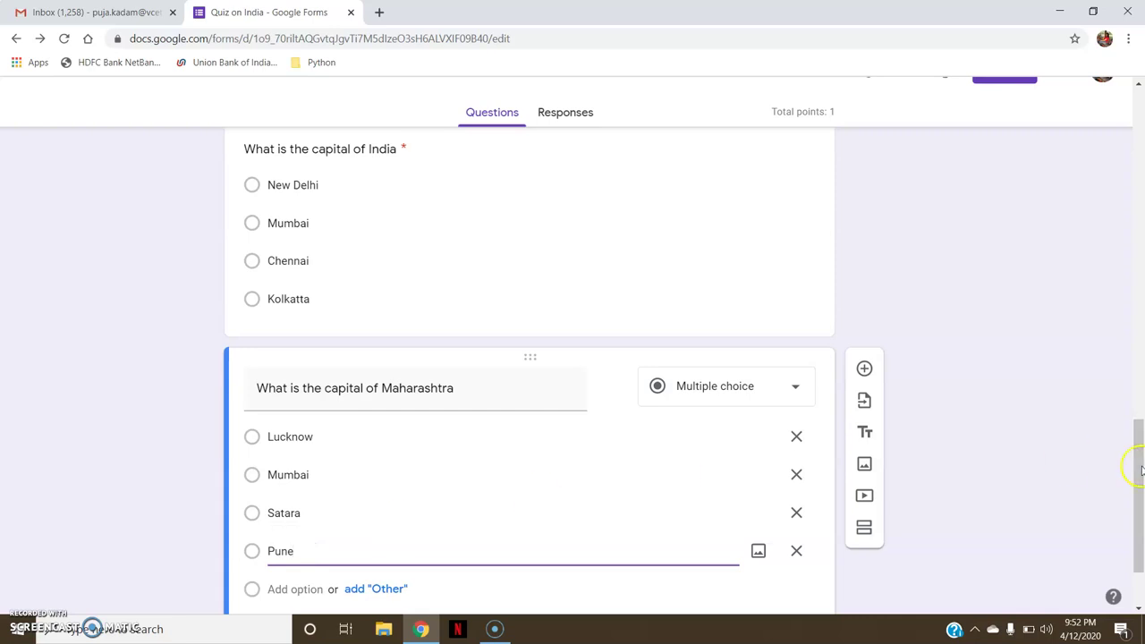
type("ne")
Set the answer key of the capital of Maharashtra question to Mumbai, worth 1 point
left_click_drag(1139, 470, 1140, 528)
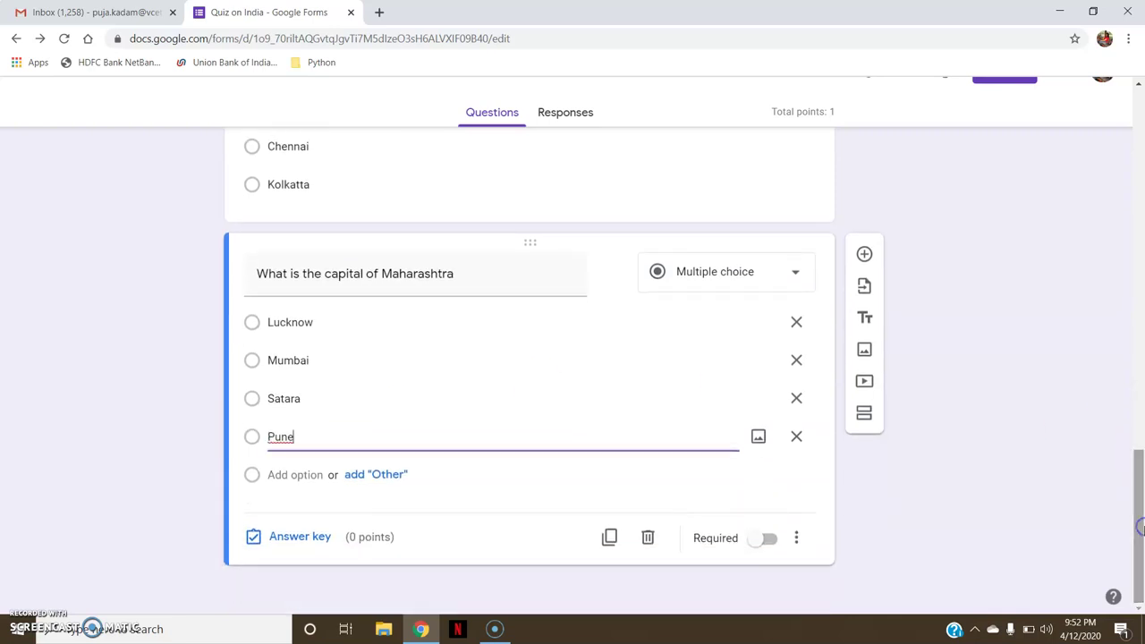
left_click(306, 538)
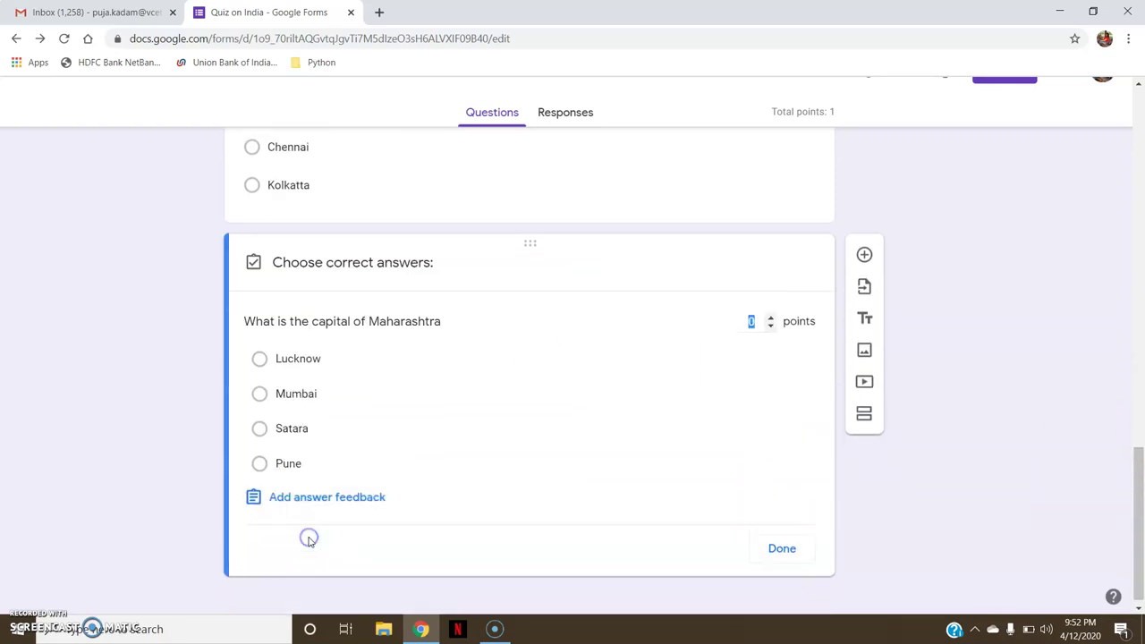
left_click(284, 396)
left_click(283, 395)
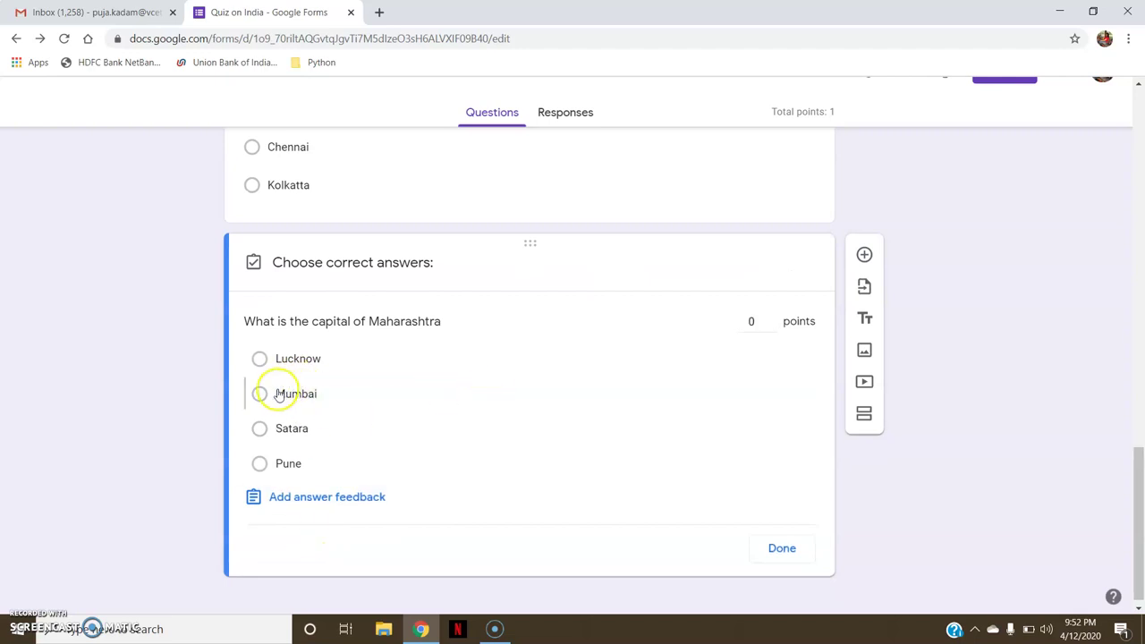
left_click(277, 393)
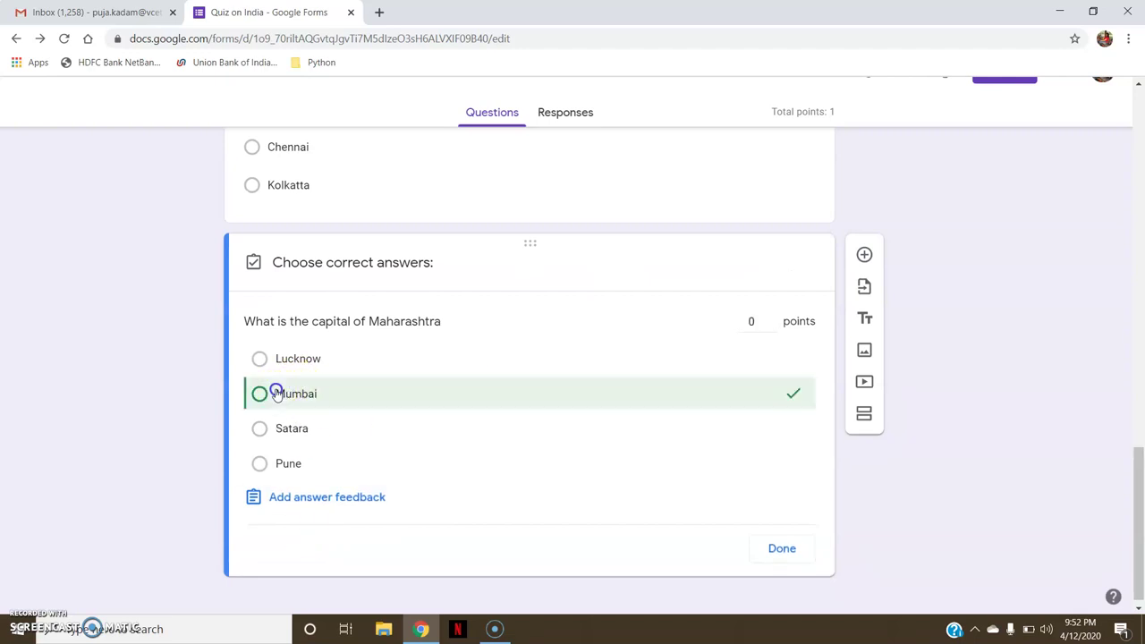
left_click(768, 316)
left_click(787, 545)
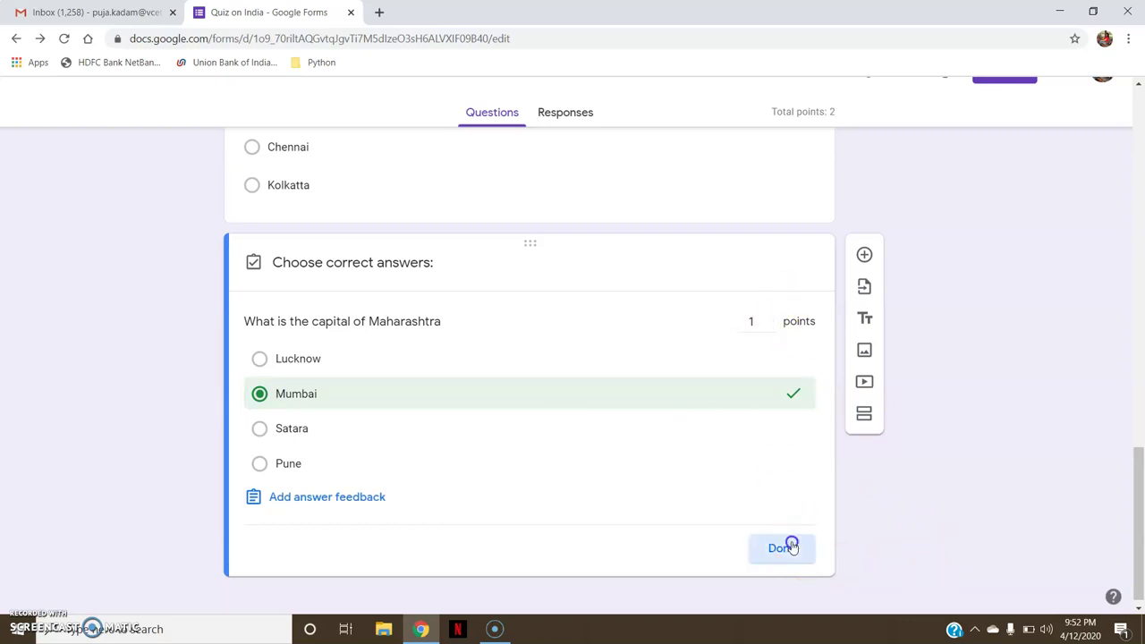
Make the "What is the capital of Maharashtra" question required
left_click(795, 538)
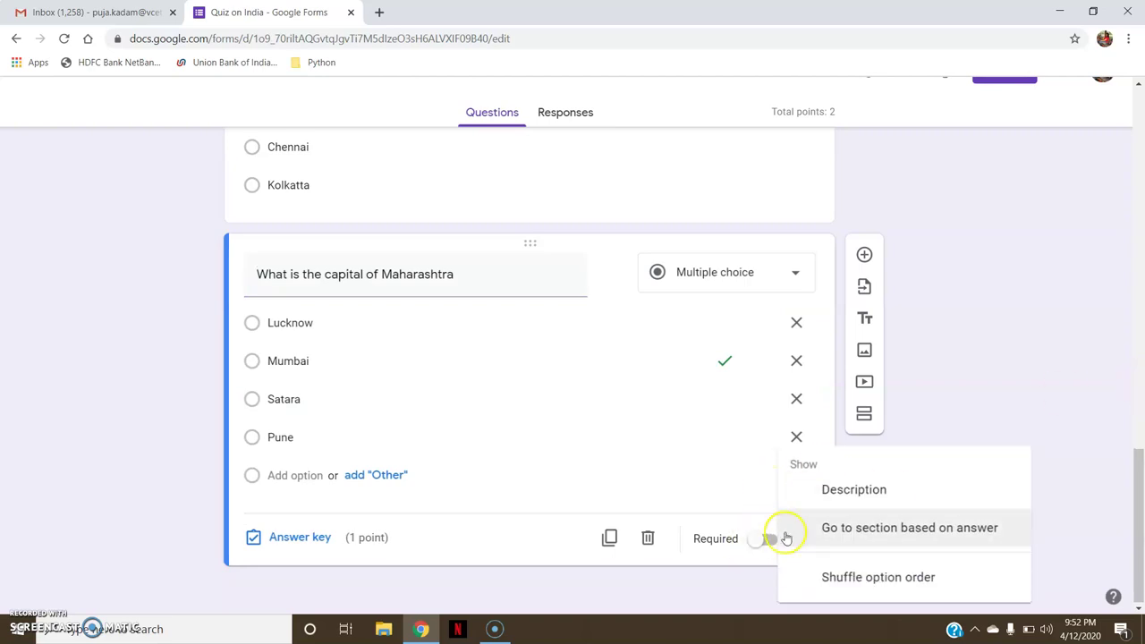
left_click(771, 539)
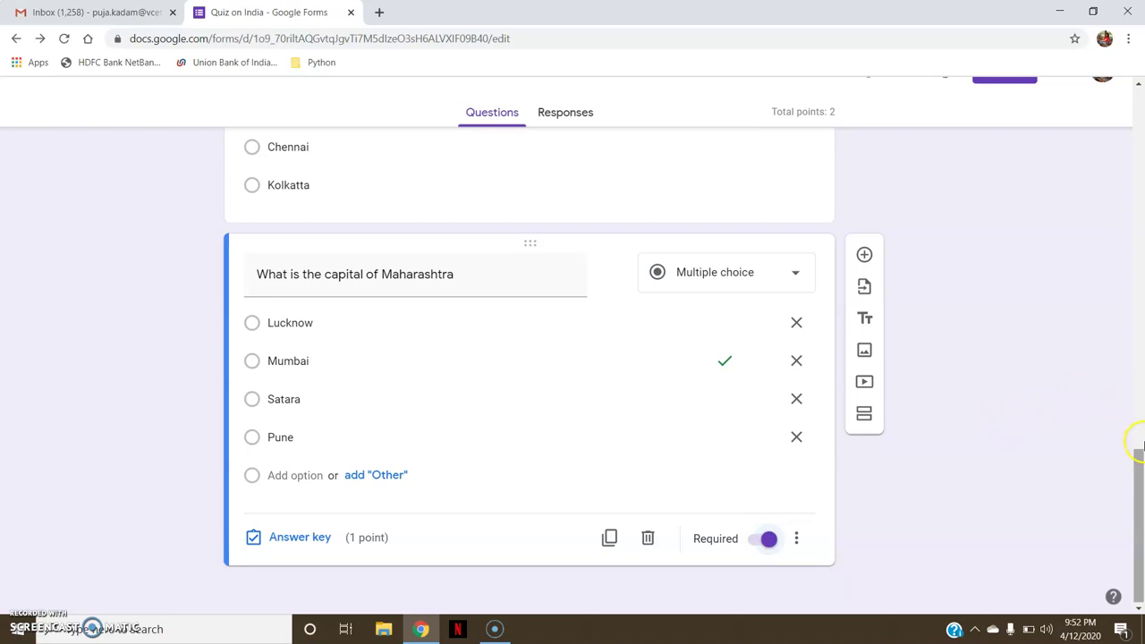
left_click_drag(1138, 456, 1141, 98)
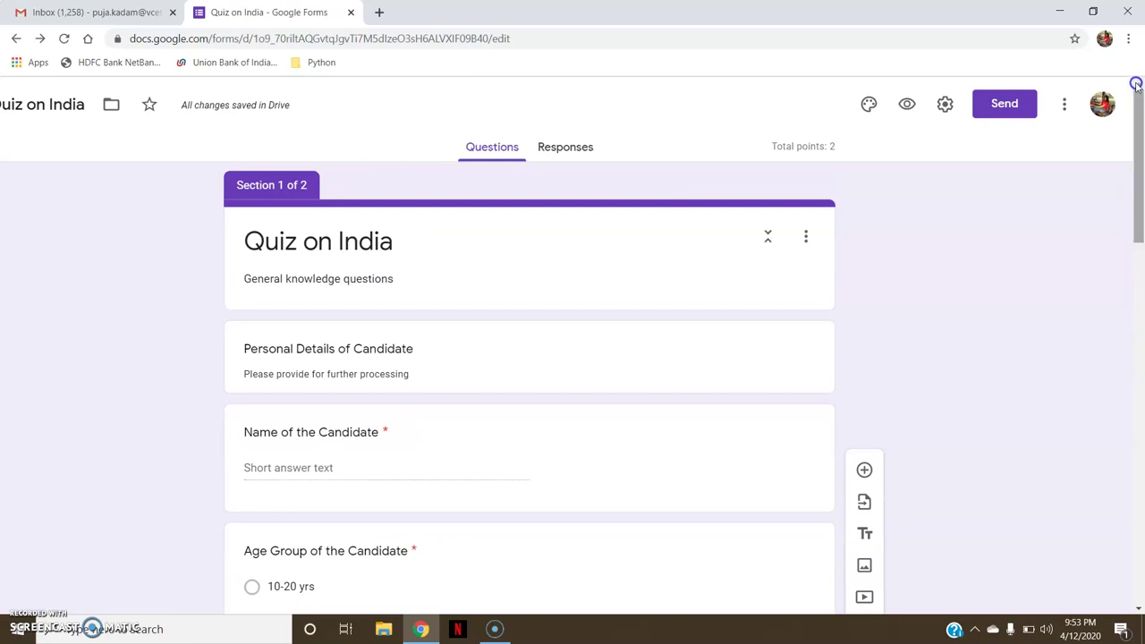
Preview the quiz as a respondent, examine its first section and try to continue with the required questions unanswered
left_click(903, 106)
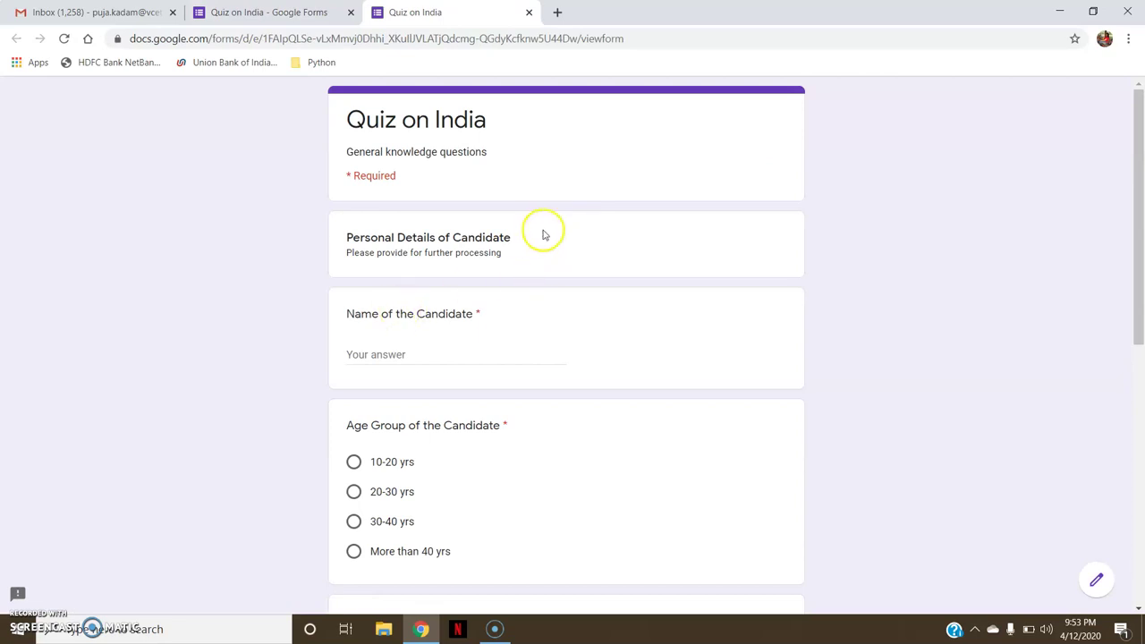
left_click_drag(462, 184, 343, 173)
left_click(407, 192)
triple_click(835, 223)
left_click_drag(1140, 237, 538, 326)
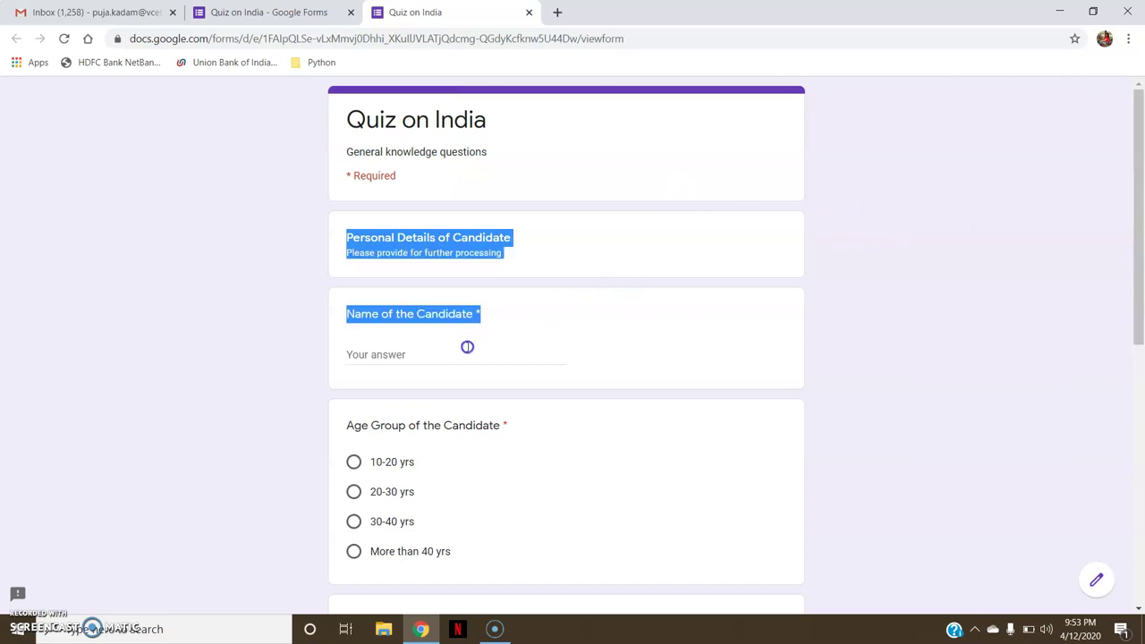
left_click(430, 356)
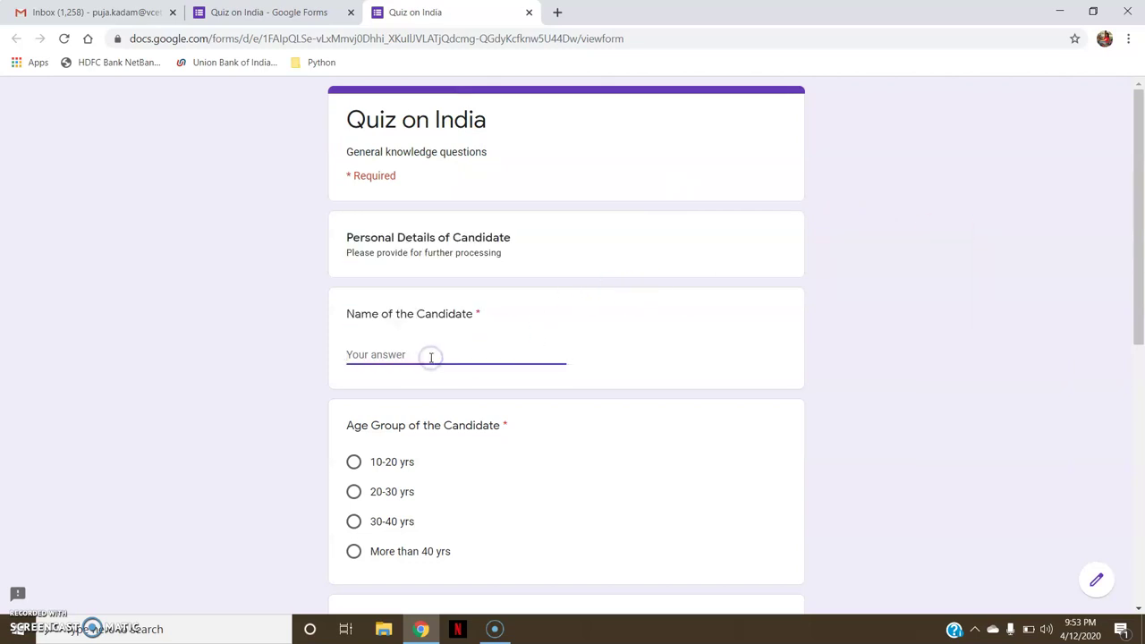
left_click_drag(1139, 302, 1139, 561)
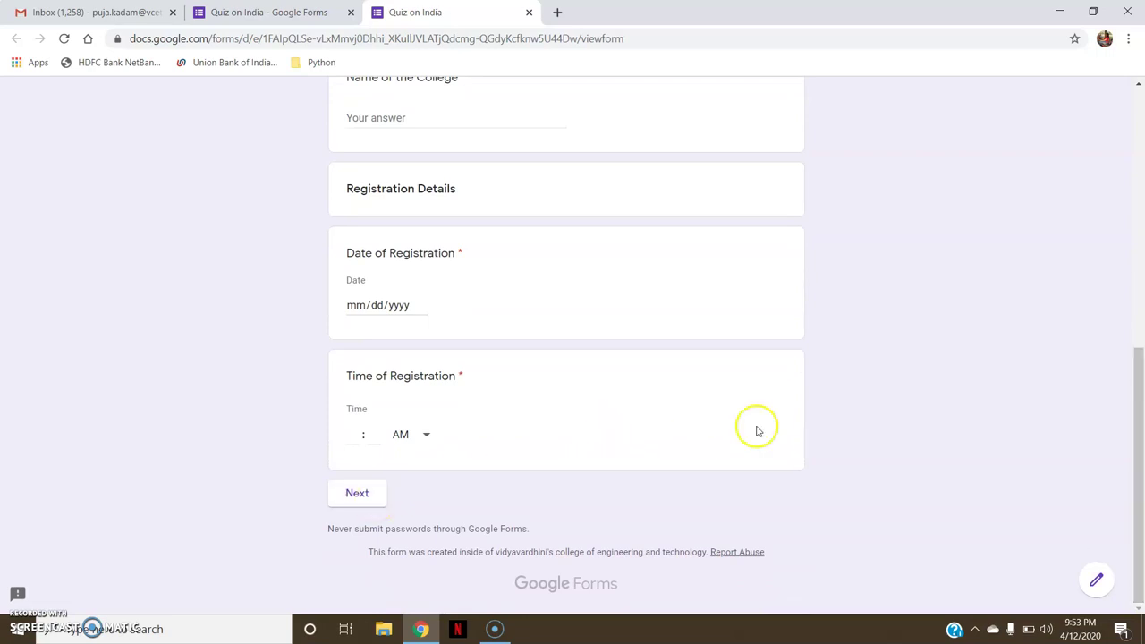
mouse_move(1138, 468)
left_mouse_down()
mouse_move(1134, 430)
mouse_move(1139, 467)
left_mouse_up()
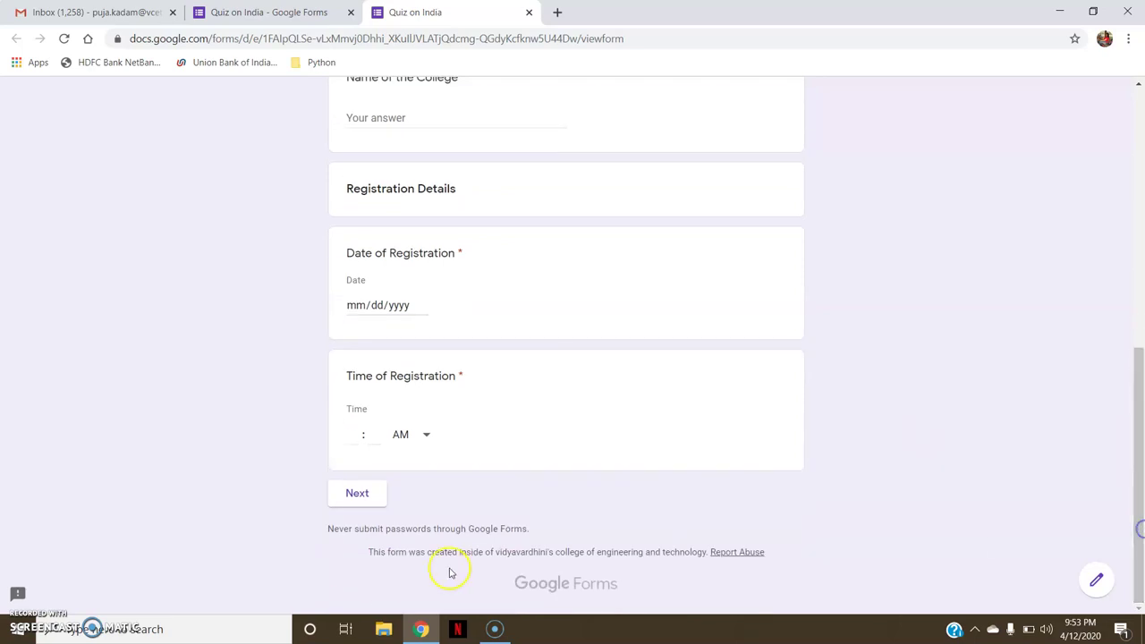
left_click(359, 495)
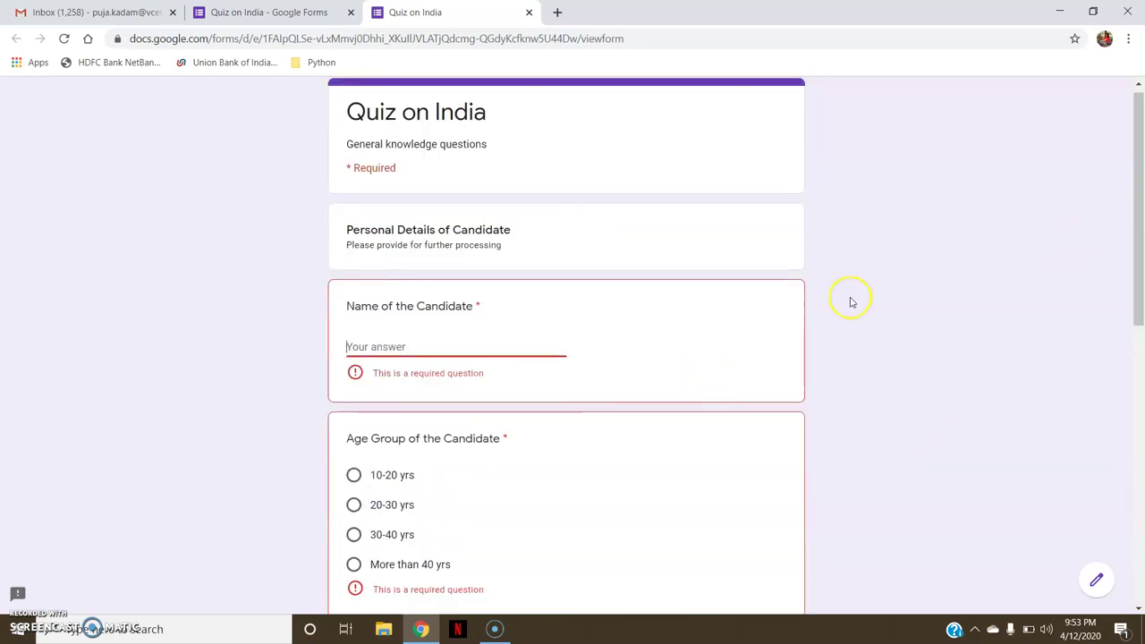
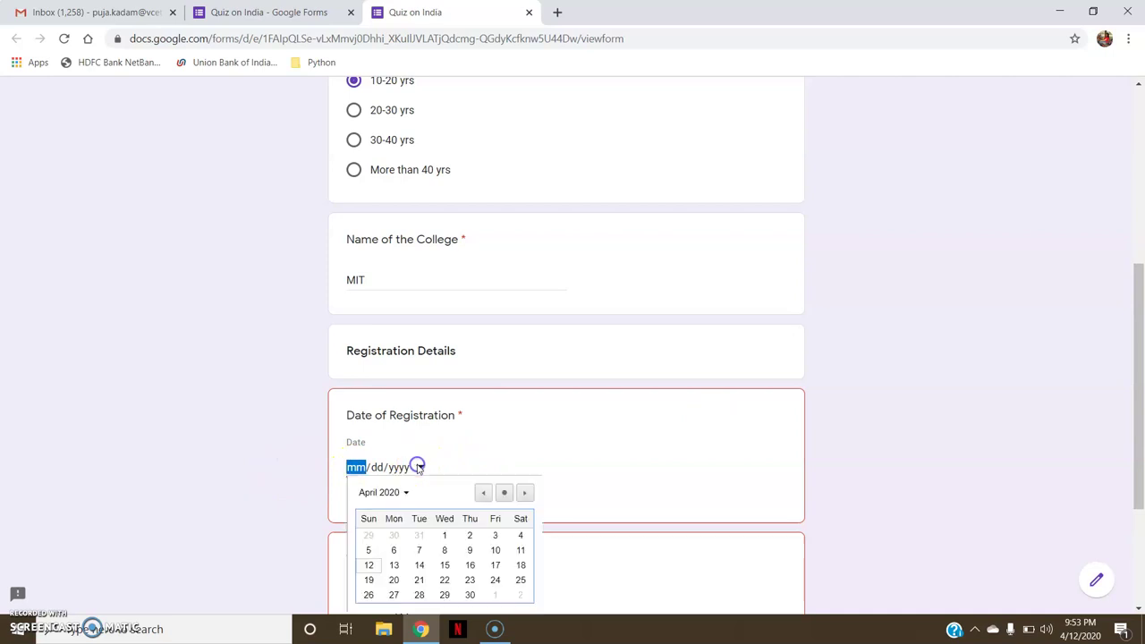
Fill in the registration date as 04/14/2020 and the time as 10:00 AM, and continue to the quiz section
left_click(418, 566)
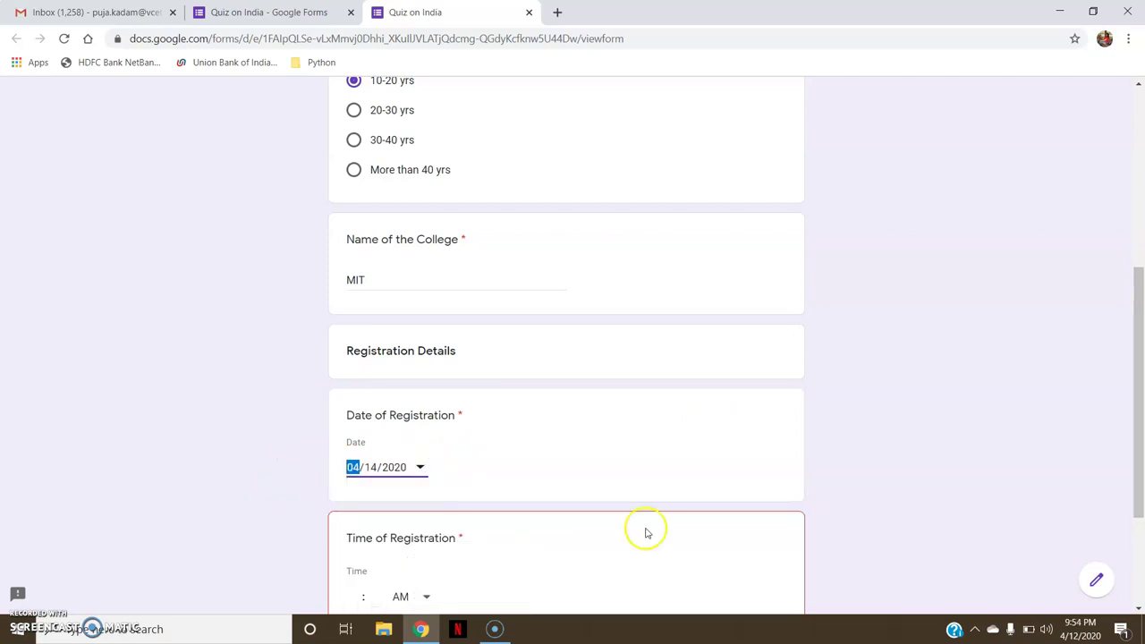
left_click_drag(1139, 396, 1140, 457)
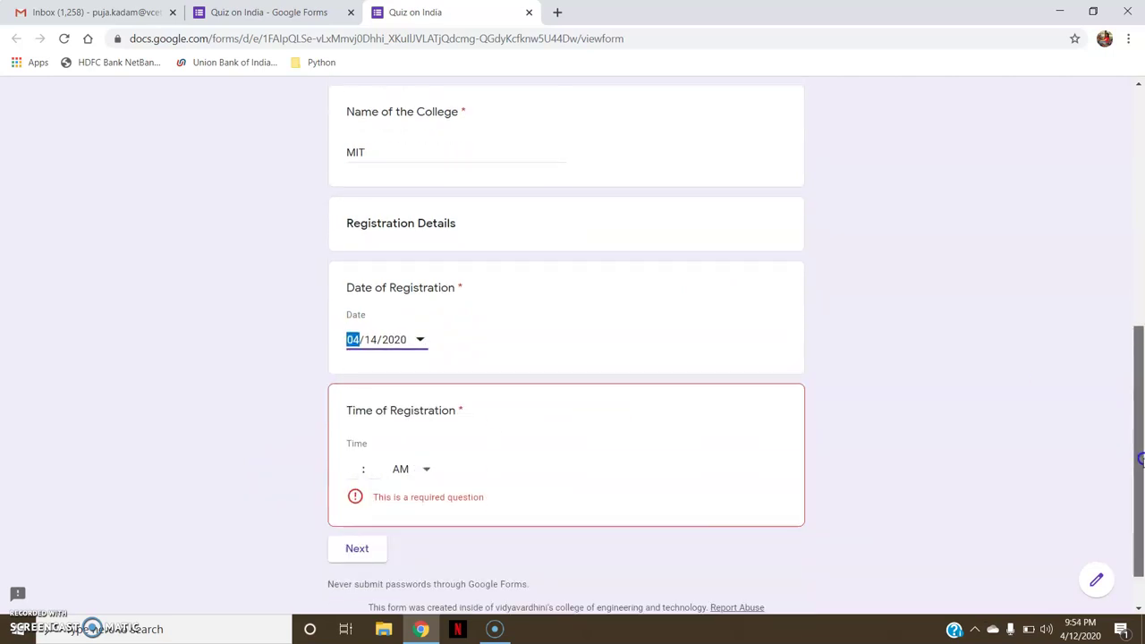
left_click(354, 470)
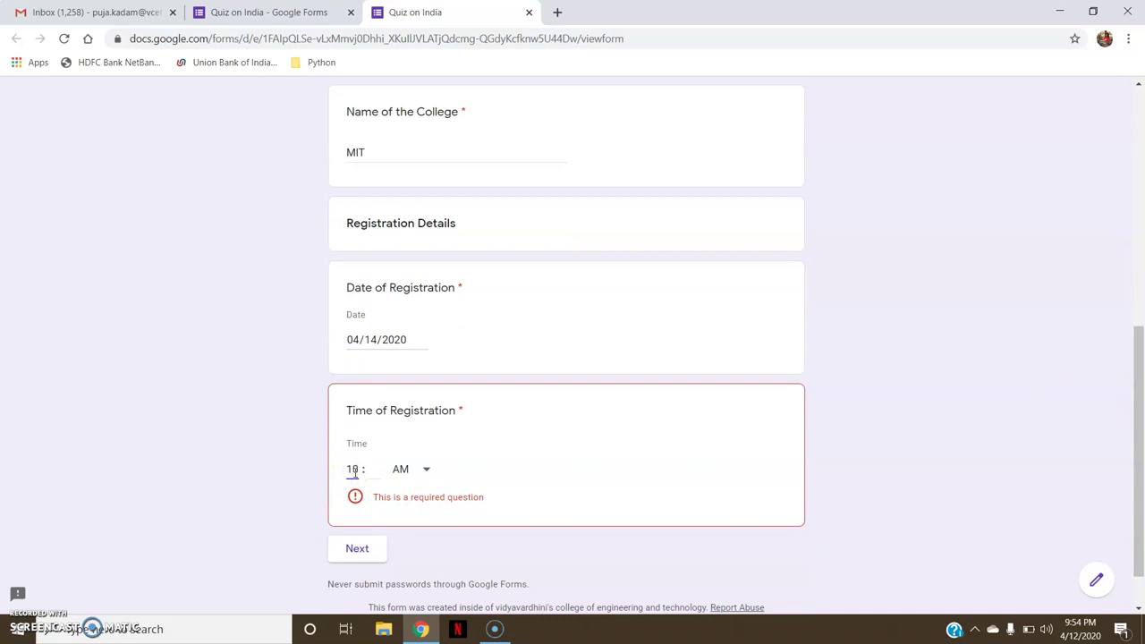
left_click(374, 469)
left_click(375, 540)
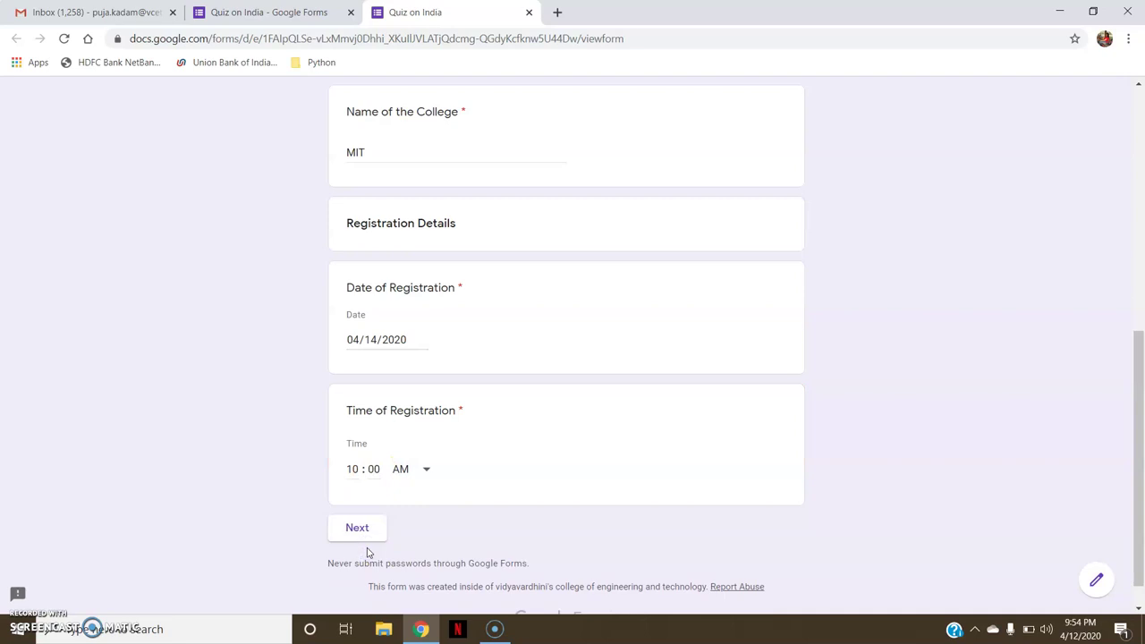
left_click(355, 541)
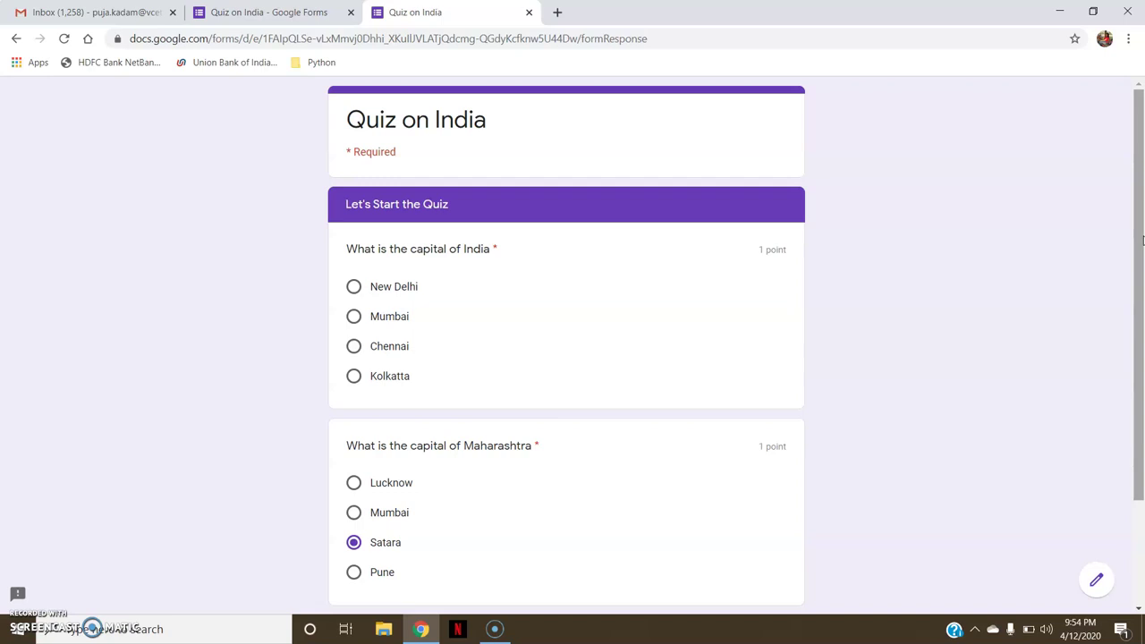
Answer New Delhi for the capital of India and Mumbai for the capital of Maharashtra, and submit the response
scroll(1142, 240, "down", 2)
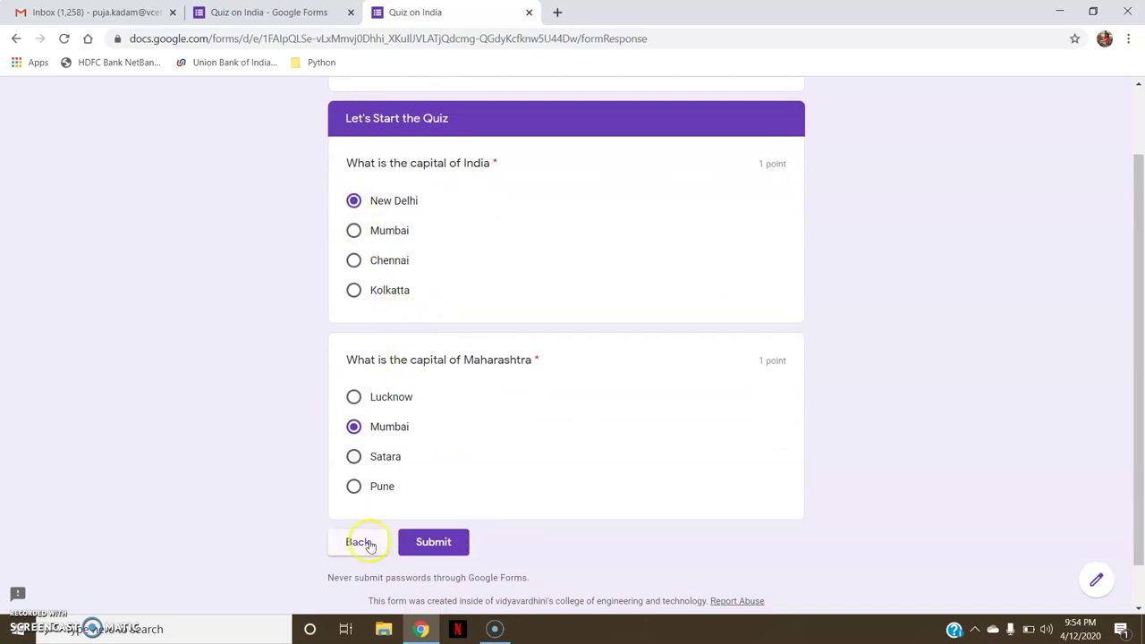
left_click(430, 548)
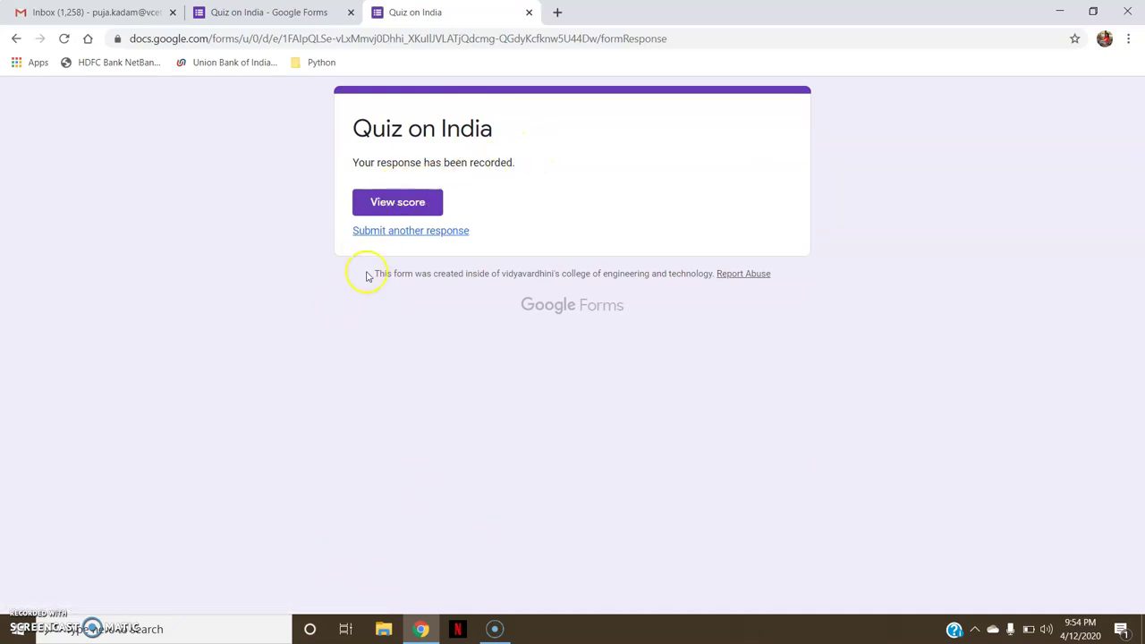
View the score of the submitted response, look through the graded form and close the score page
left_click(399, 205)
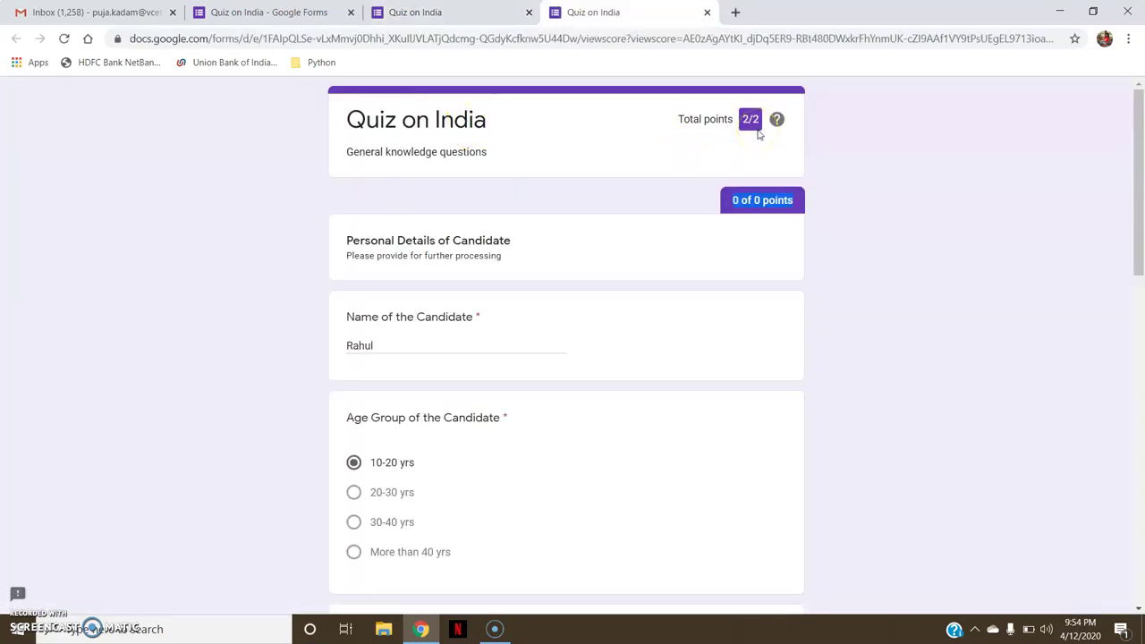
left_click_drag(1140, 177, 1130, 234)
triple_click(922, 184)
left_click_drag(1135, 191, 1131, 122)
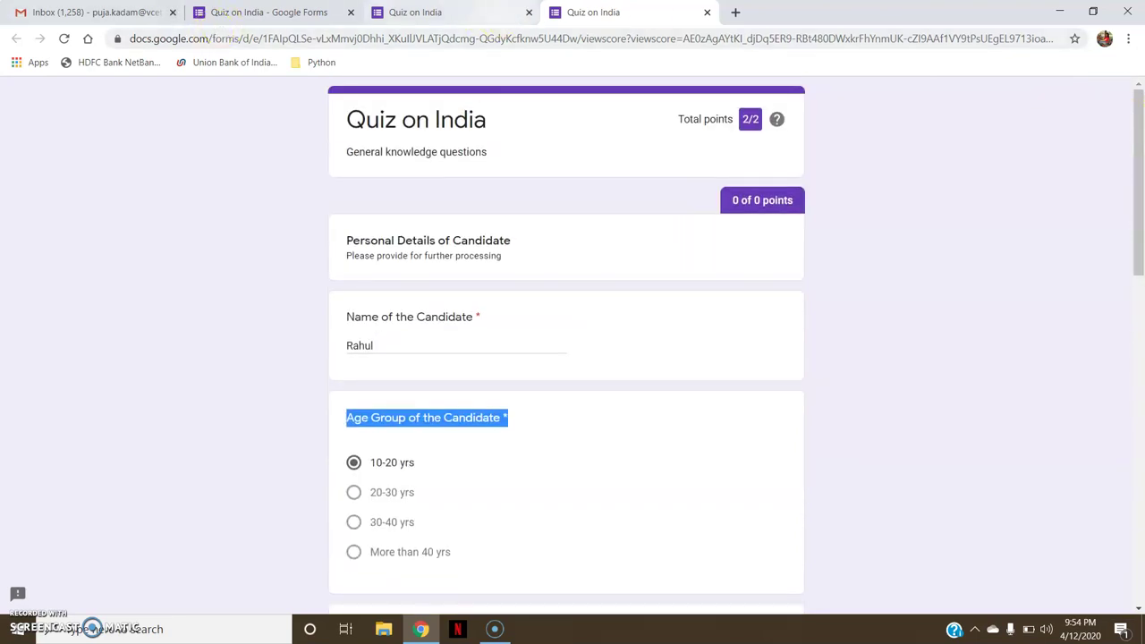
left_click(707, 15)
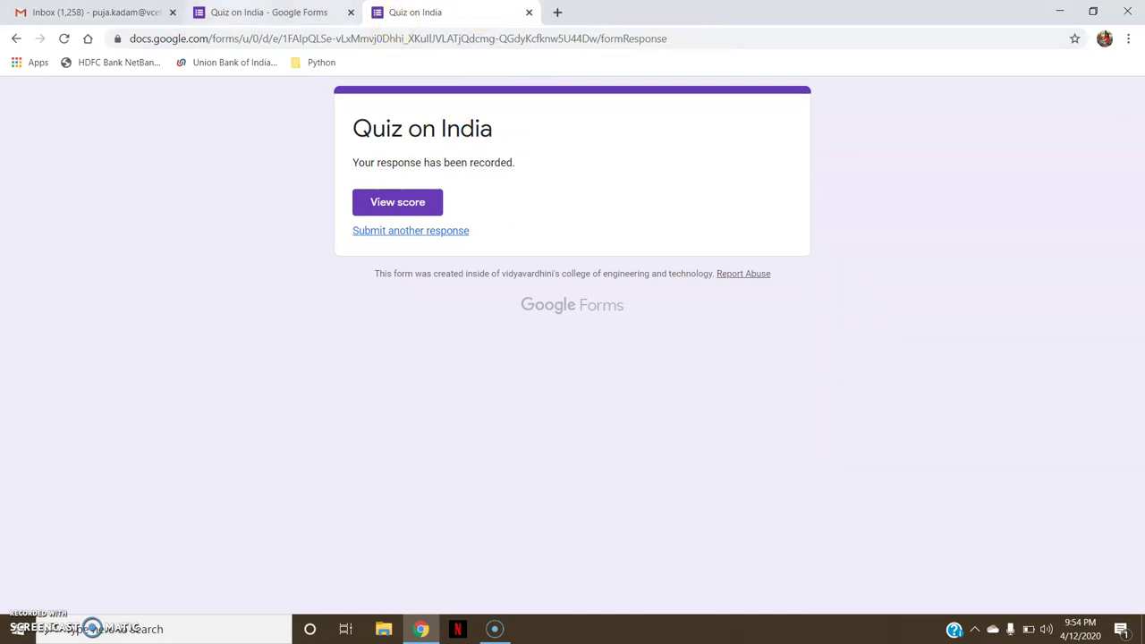
Return to the form editor and set the theme color to dark blue with the Medium background color
left_click(268, 13)
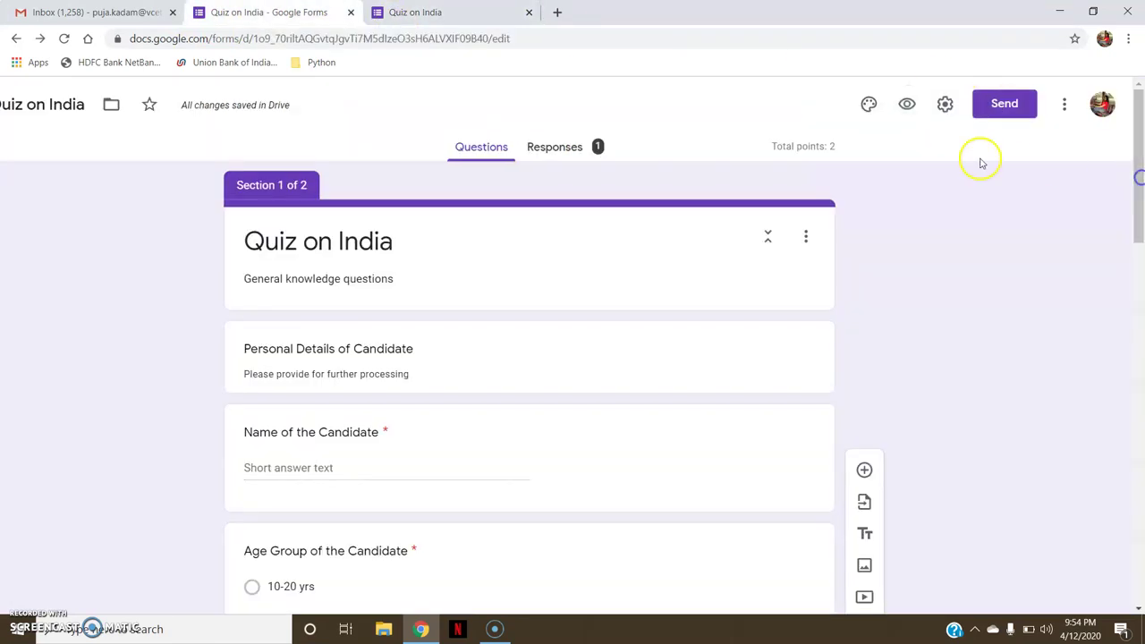
left_click(872, 109)
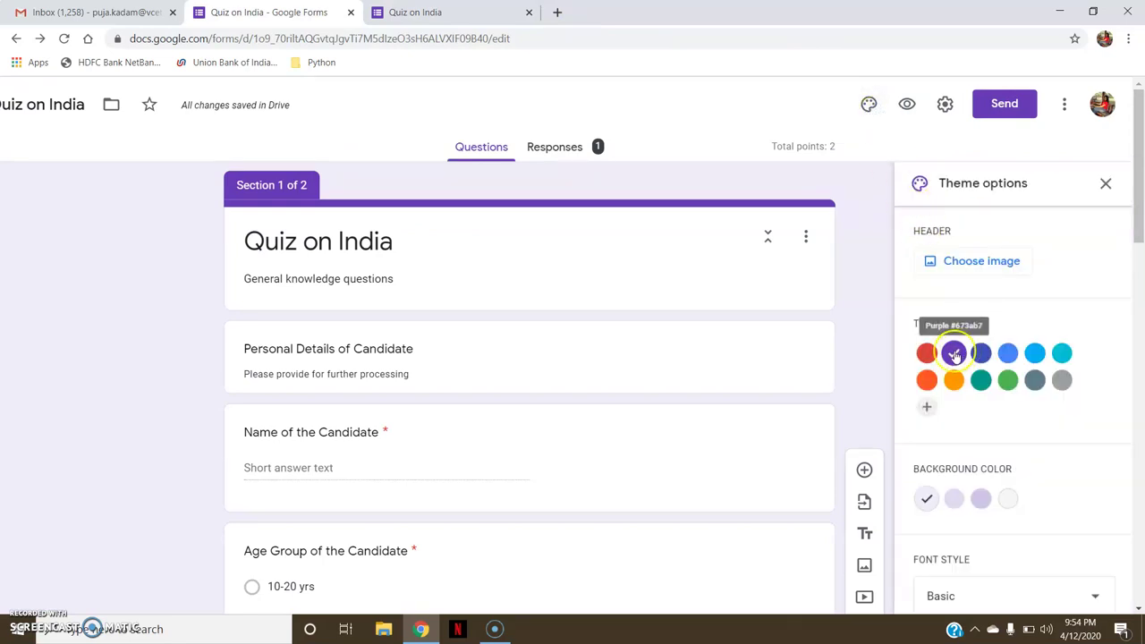
left_click(927, 354)
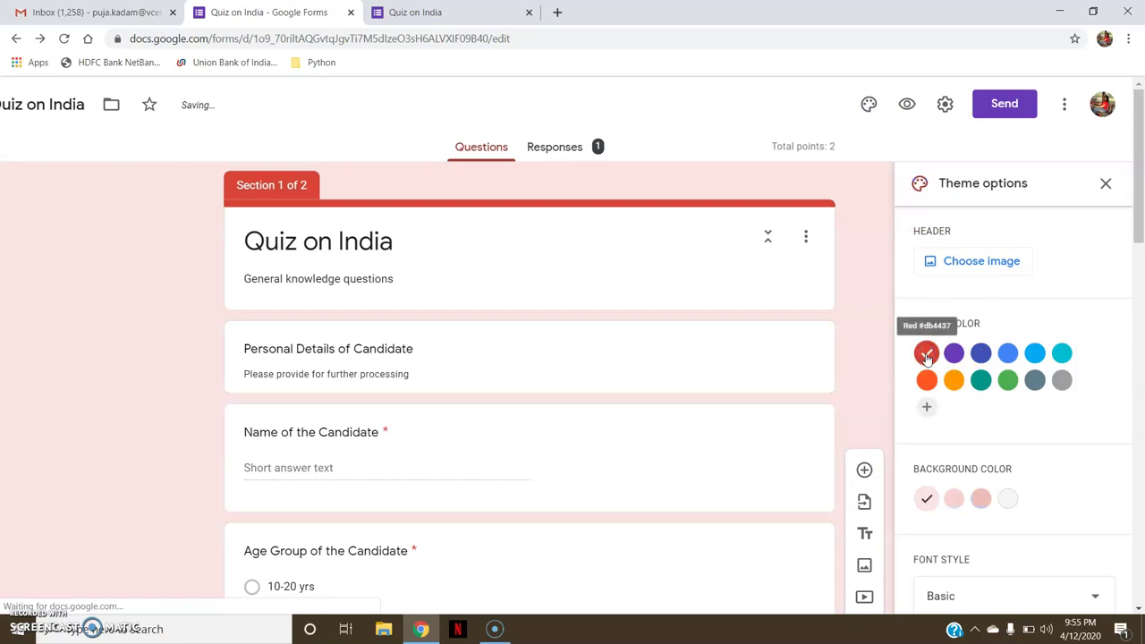
left_click(980, 353)
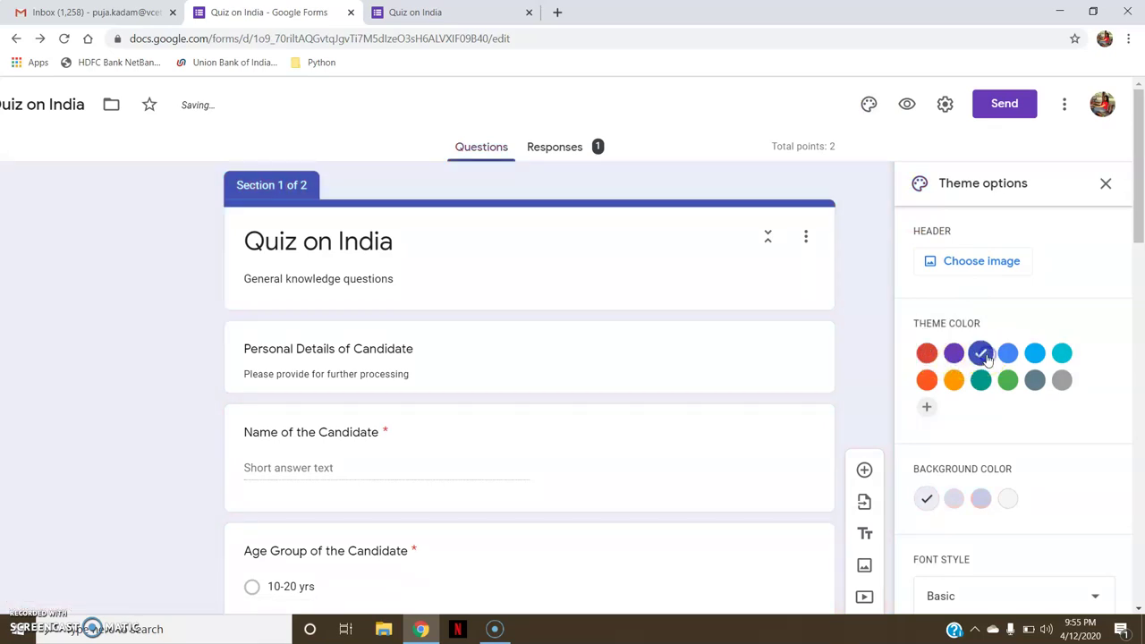
left_click(953, 499)
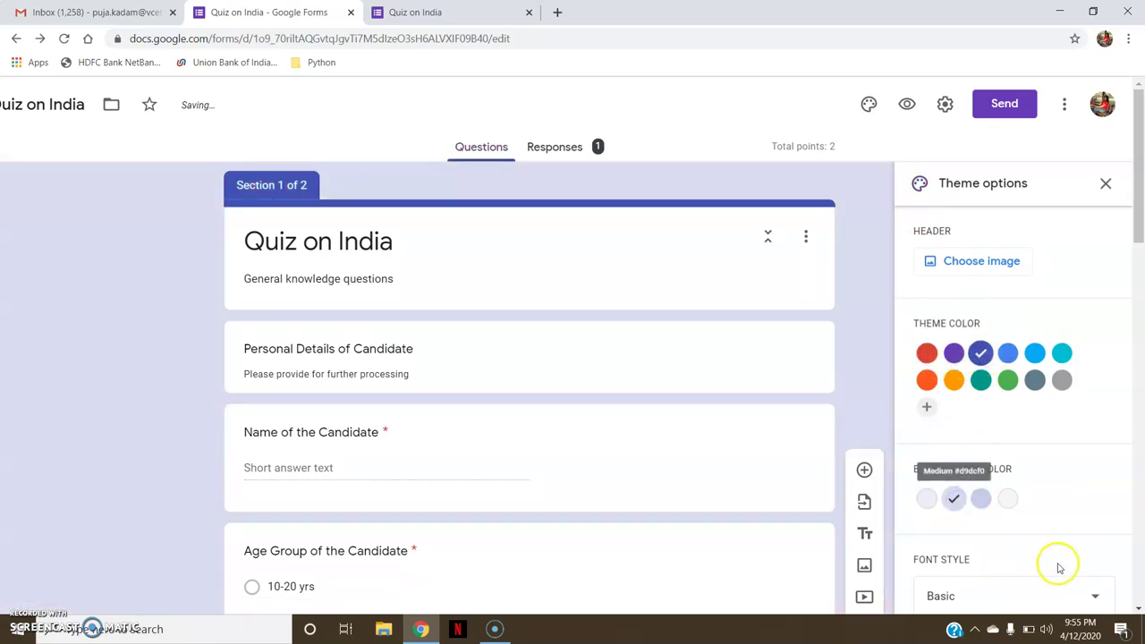
Try the Decorative font style on the form and switch the font style back to Basic
scroll(1134, 326, "down", 5)
left_click(964, 557)
left_click(958, 525)
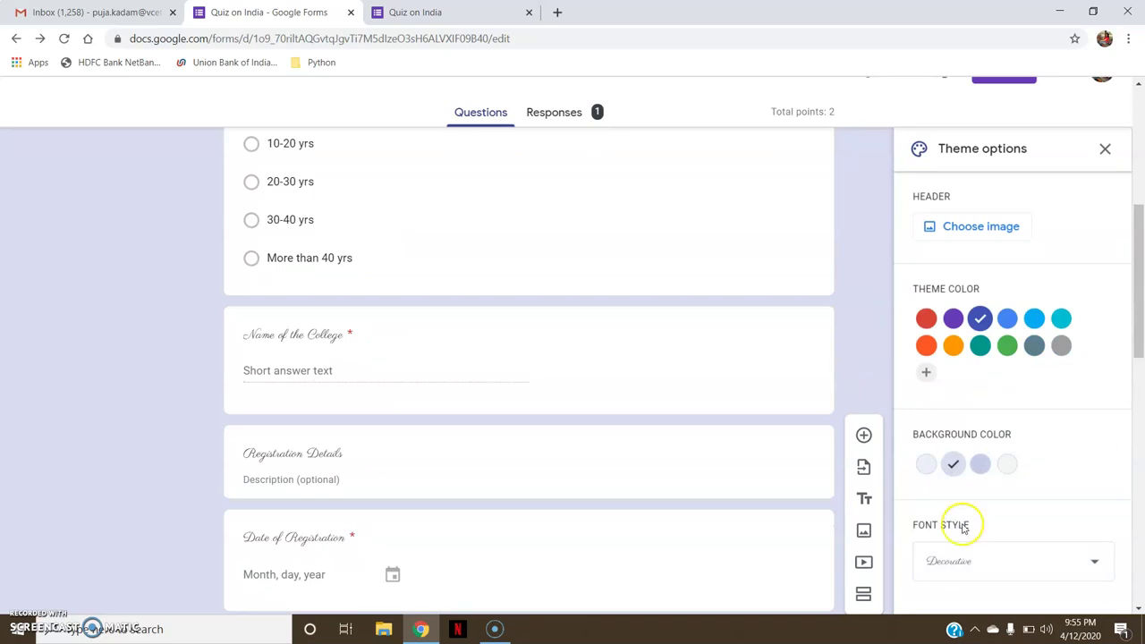
left_click(978, 565)
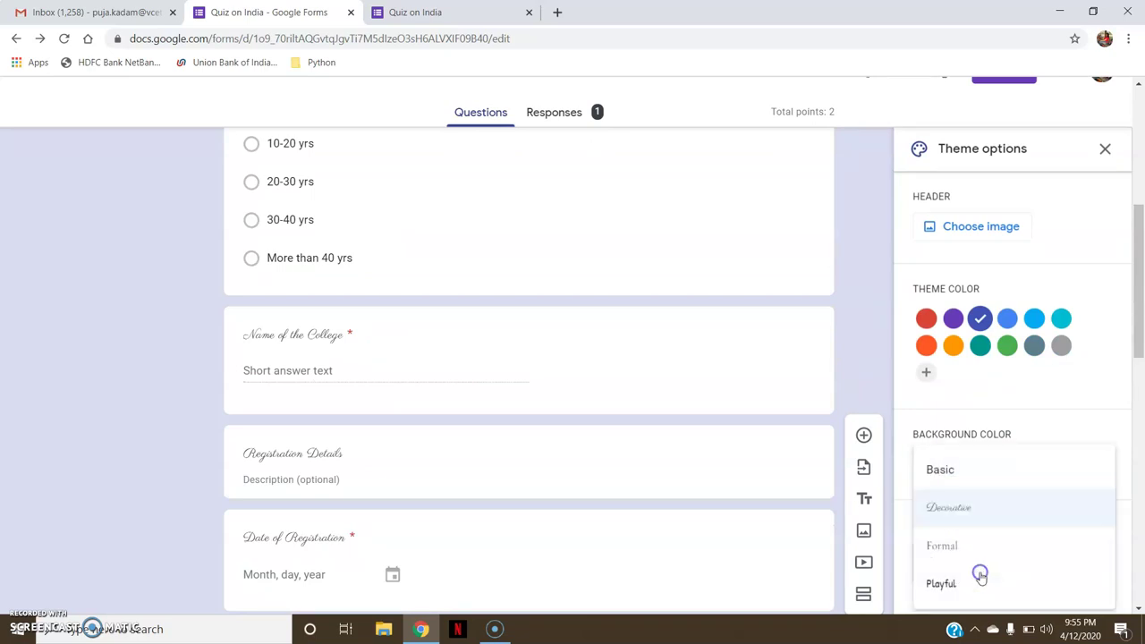
left_click(977, 476)
left_click_drag(1136, 276, 1141, 192)
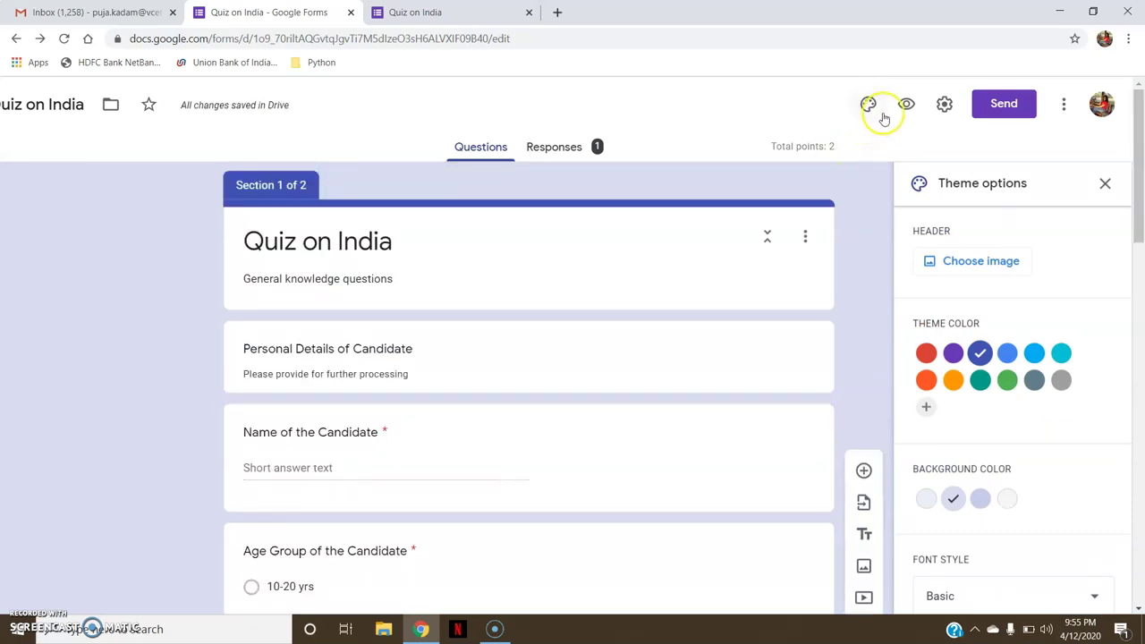
Turn on email collection and the limit of 1 response, and remove the restriction to users in the organization
left_click(948, 107)
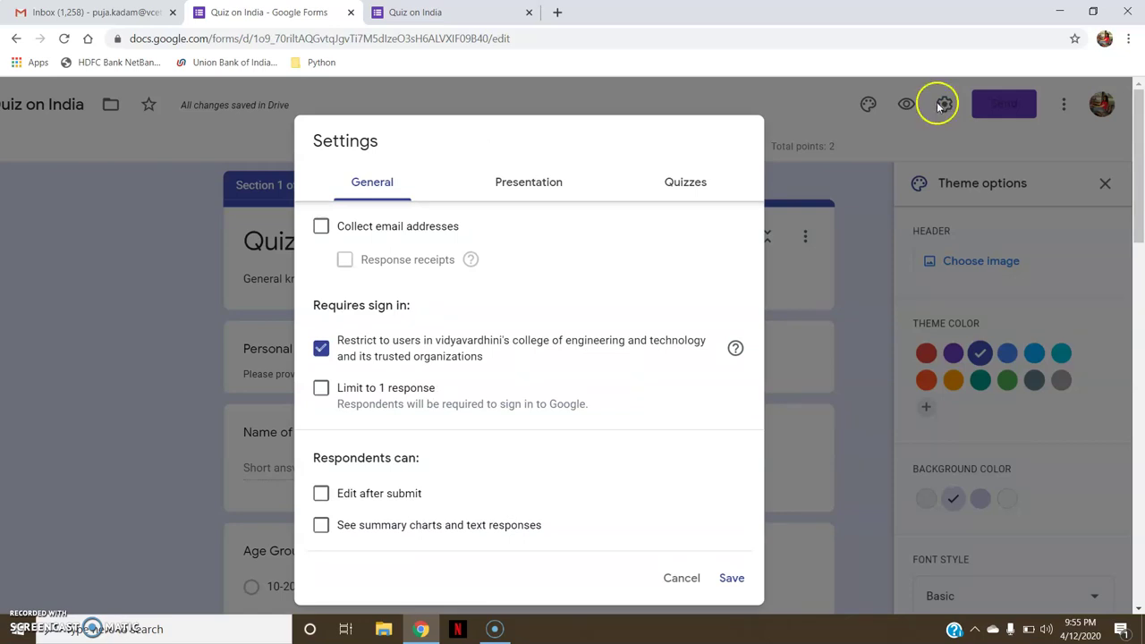
left_click(339, 229)
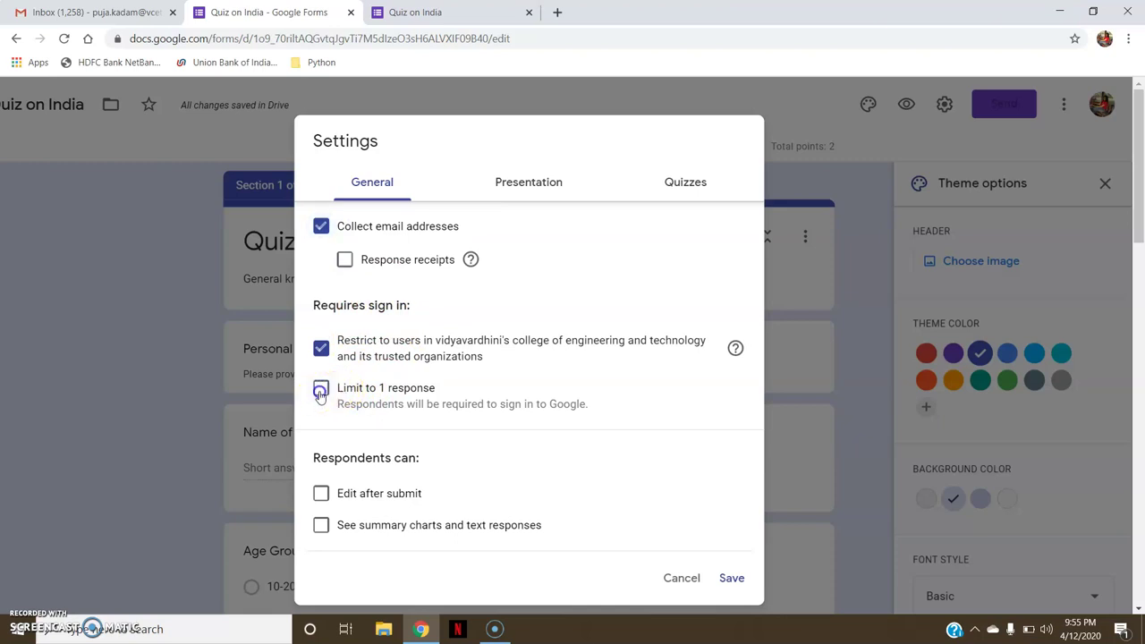
left_click(320, 348)
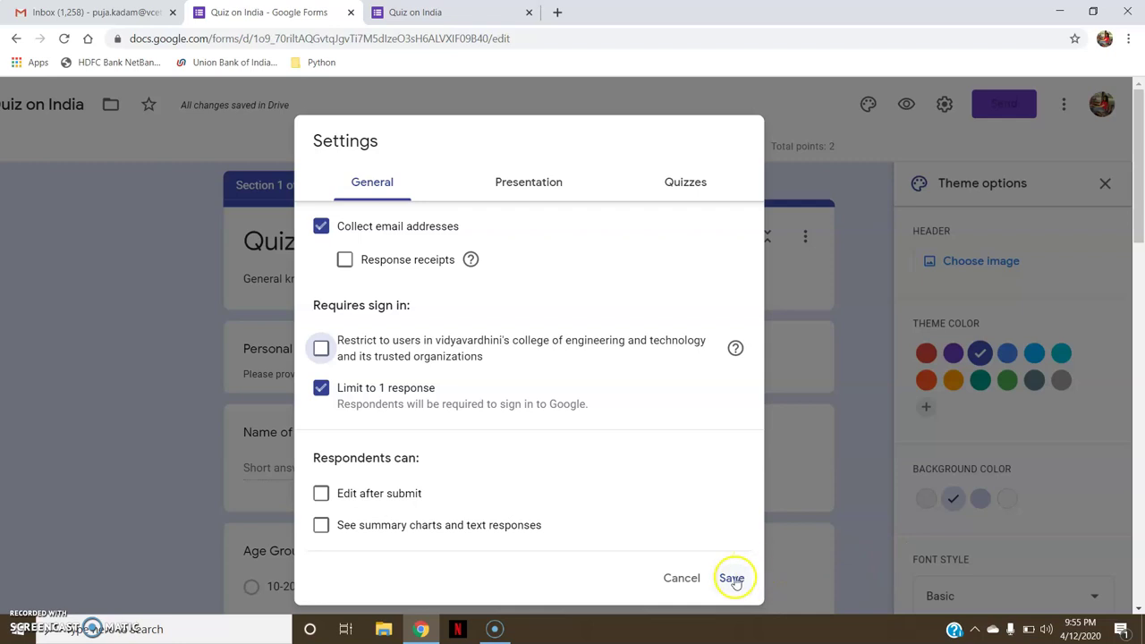
Turn on the progress bar and set grades to release later, after manual review, leaving the settings without saving
left_click(528, 182)
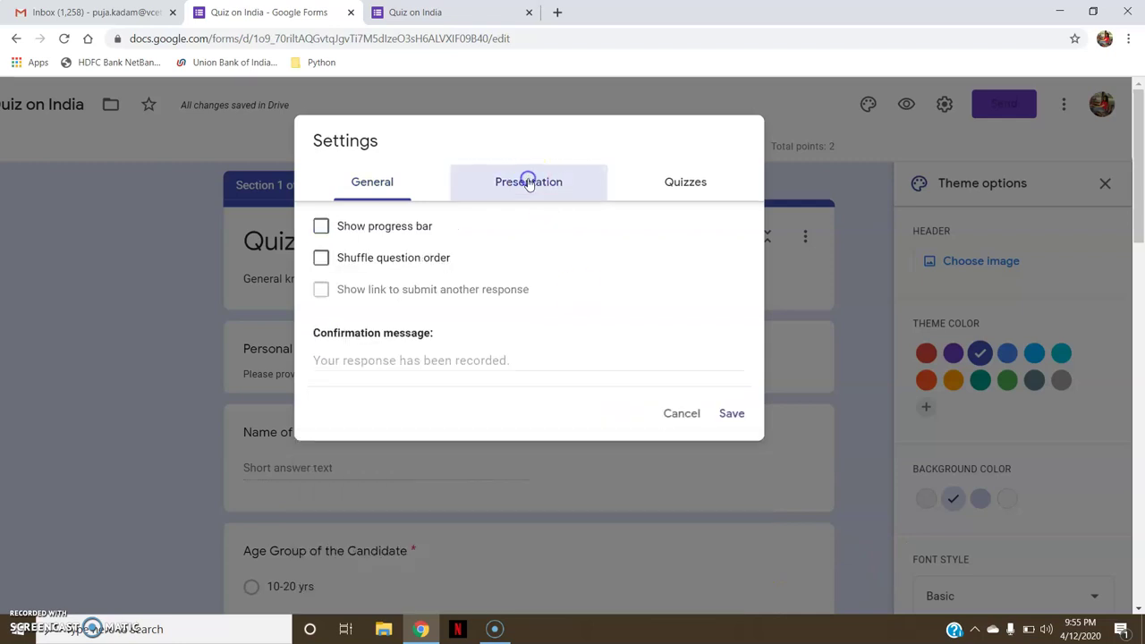
left_click(321, 227)
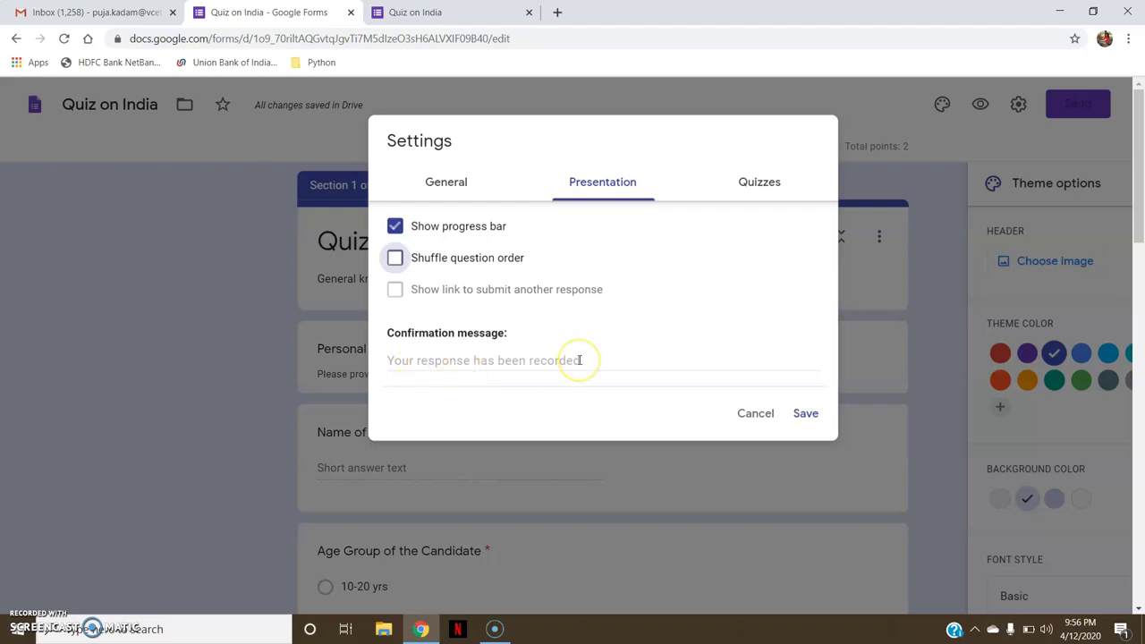
left_click(746, 189)
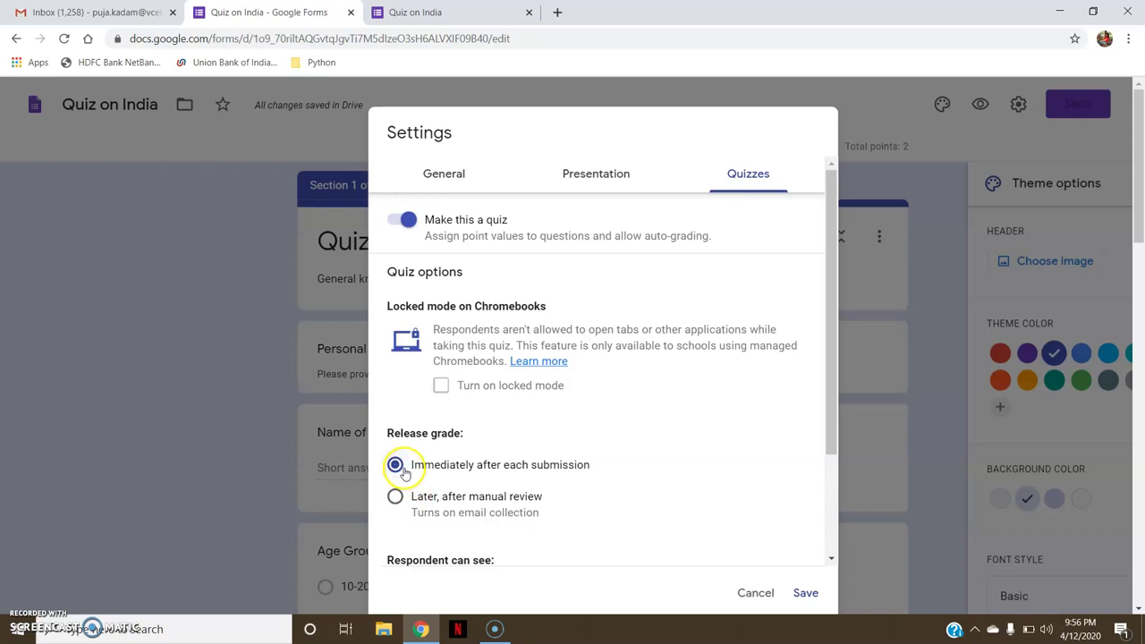
left_click(395, 497)
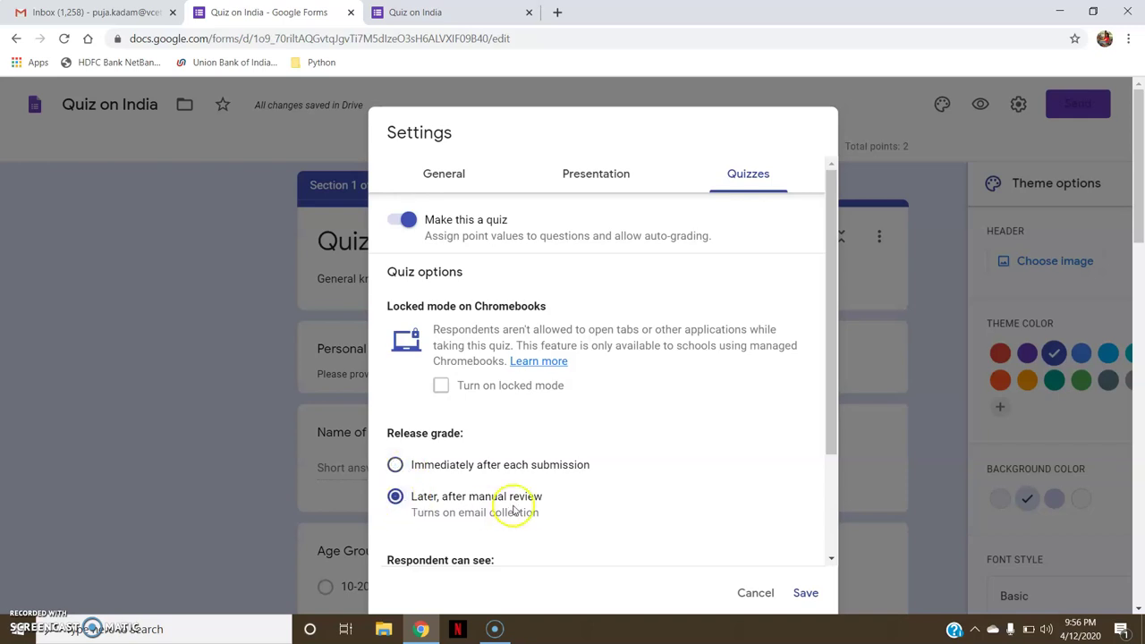
left_click(787, 378)
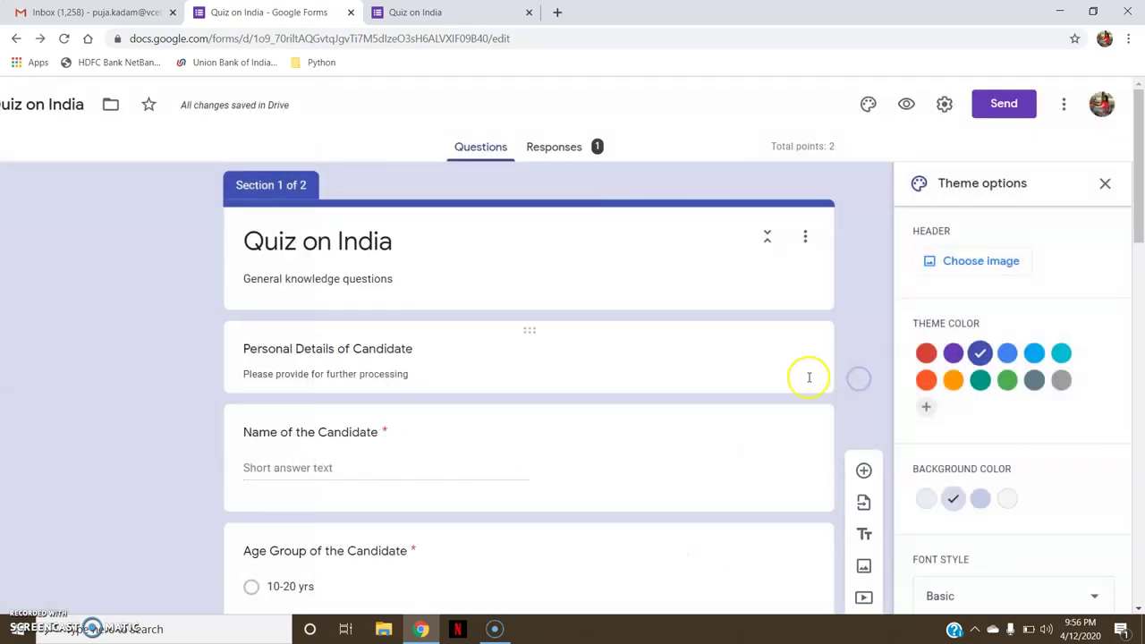
Reopen the quiz settings and examine the grade release options and what respondents can see
left_click(945, 104)
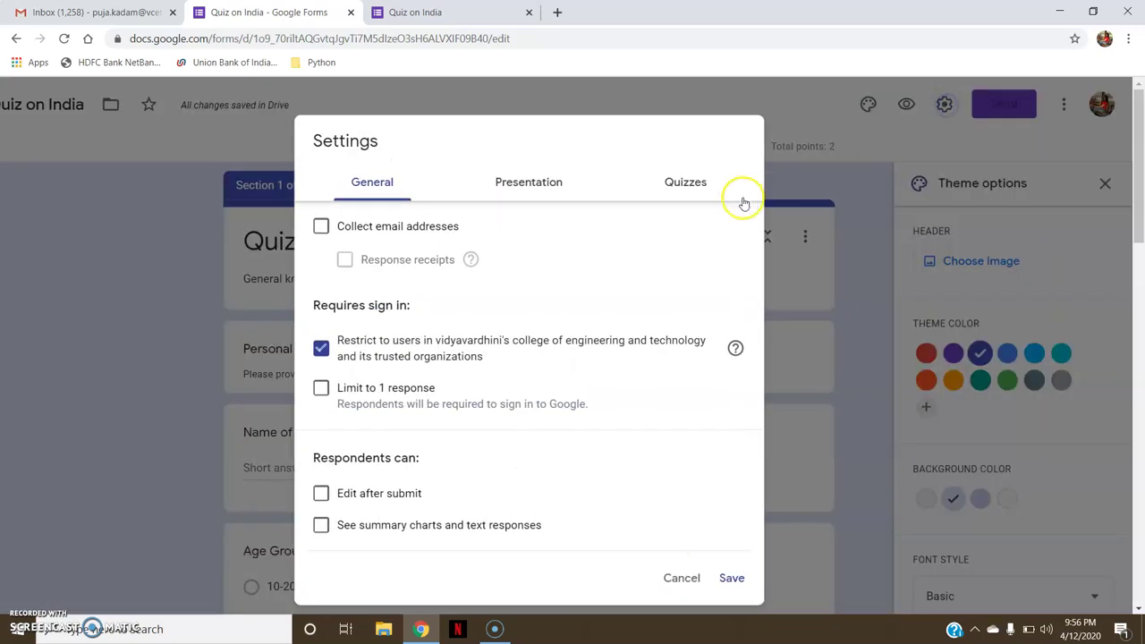
left_click(685, 177)
left_click_drag(757, 236, 757, 404)
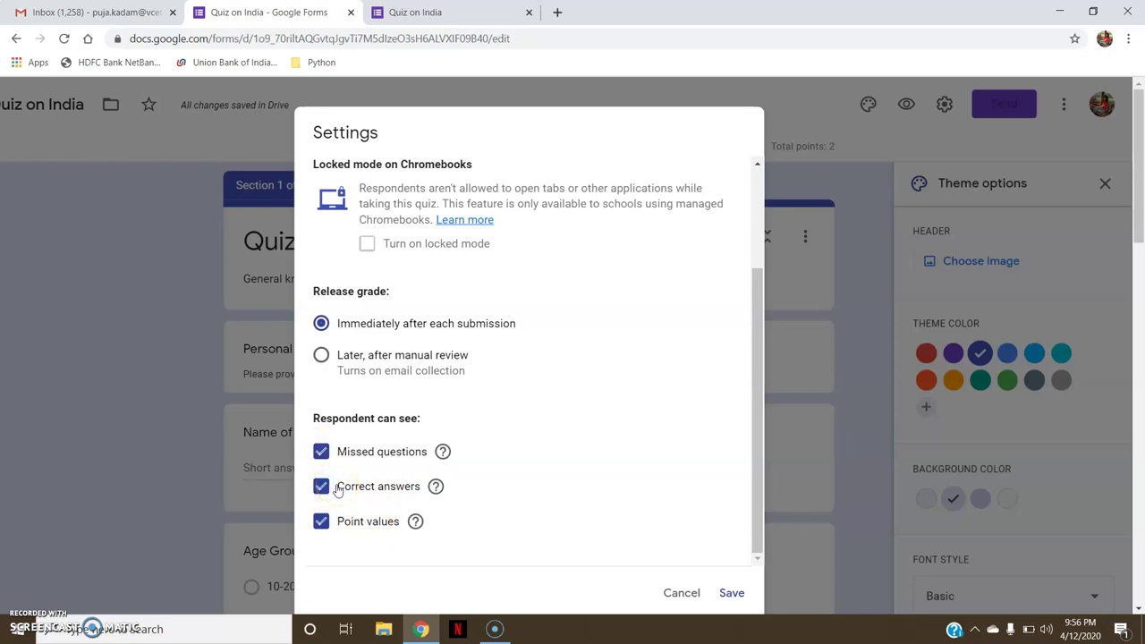
Save the quiz settings and link the form's responses to a new spreadsheet named "Quiz on India (Responses)"
left_click(732, 593)
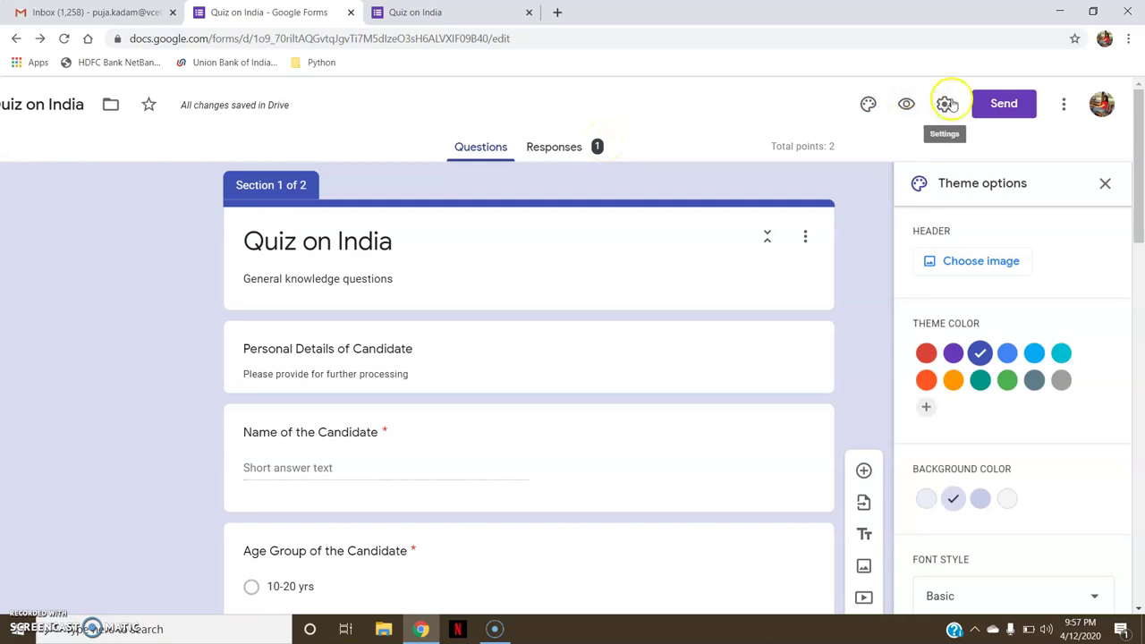
left_click(534, 151)
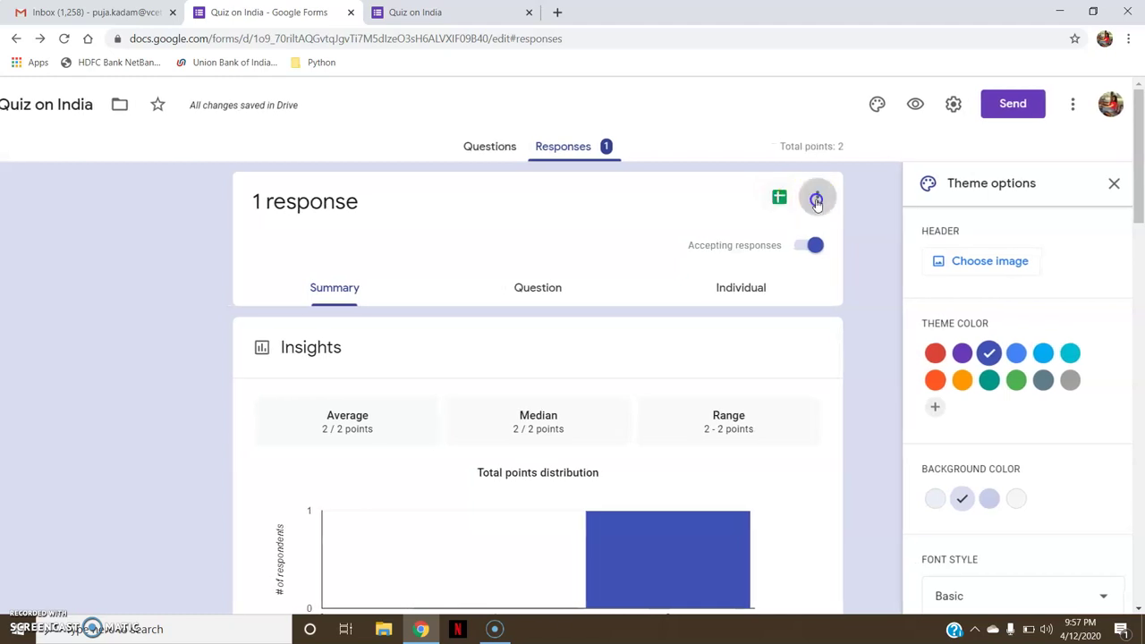
left_click(815, 201)
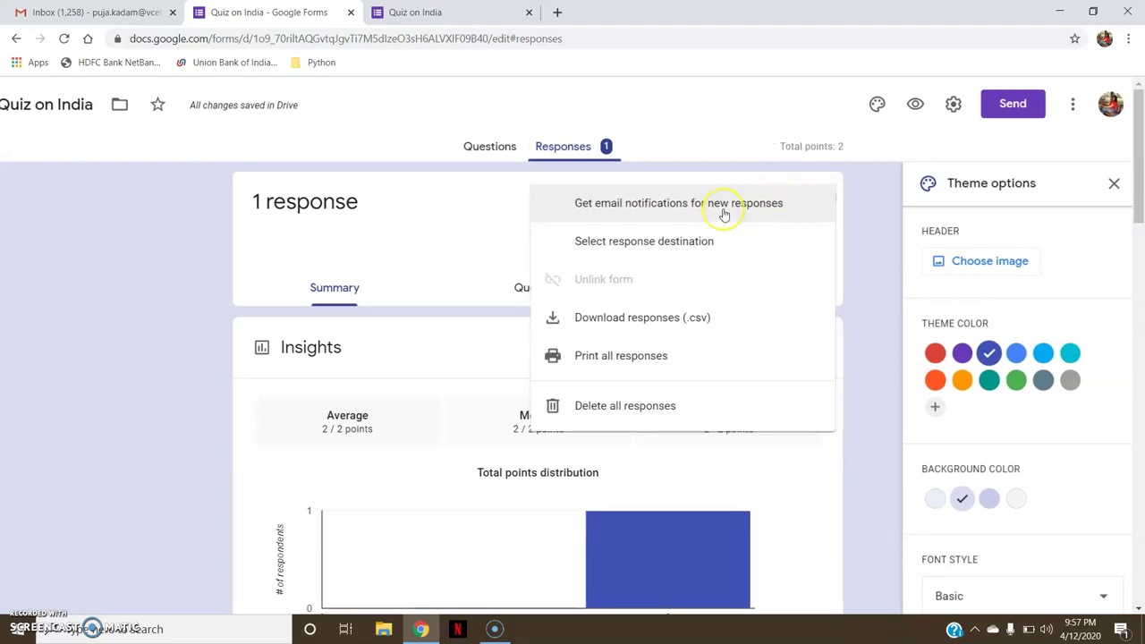
left_click(696, 242)
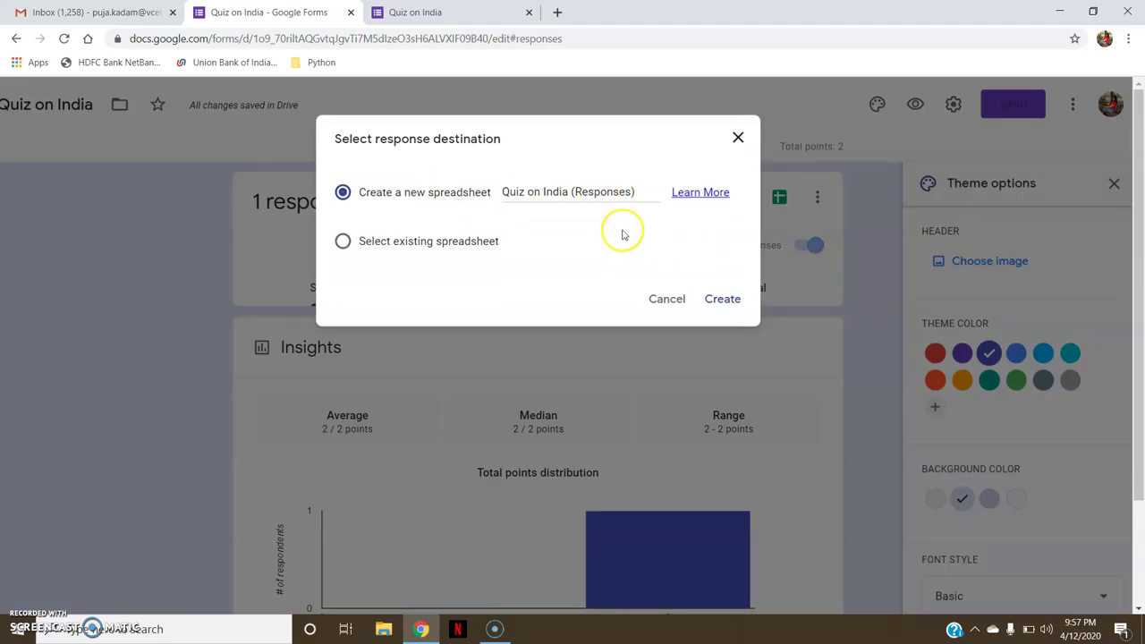
left_click(721, 302)
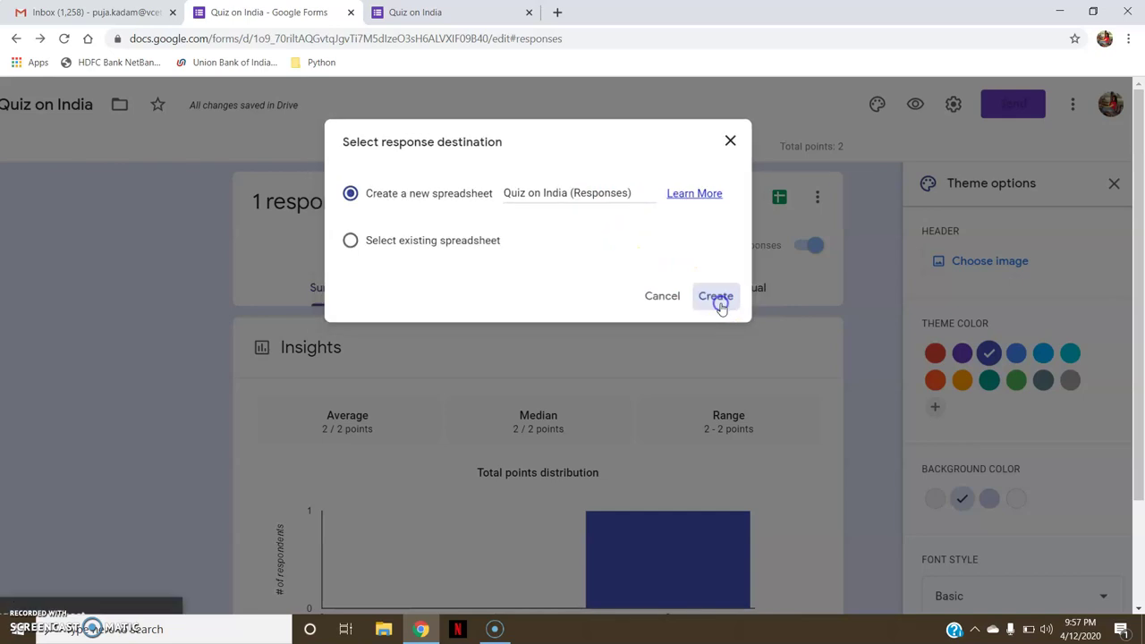
Review the response management options and the unlink form confirmation, cancelling the unlinking
left_click(816, 197)
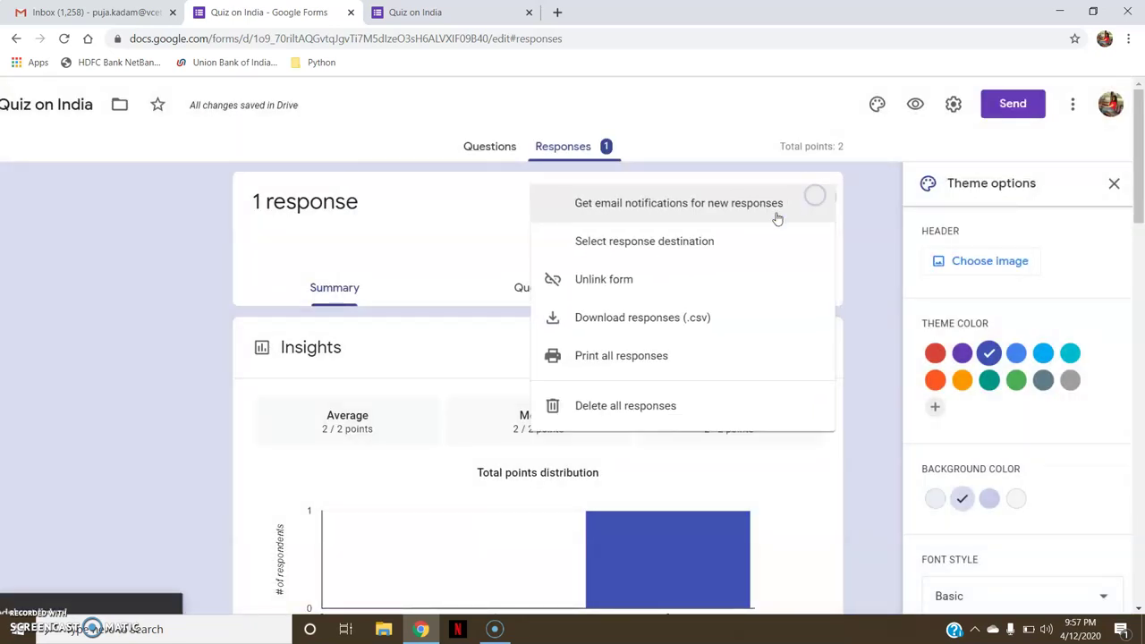
left_click(624, 293)
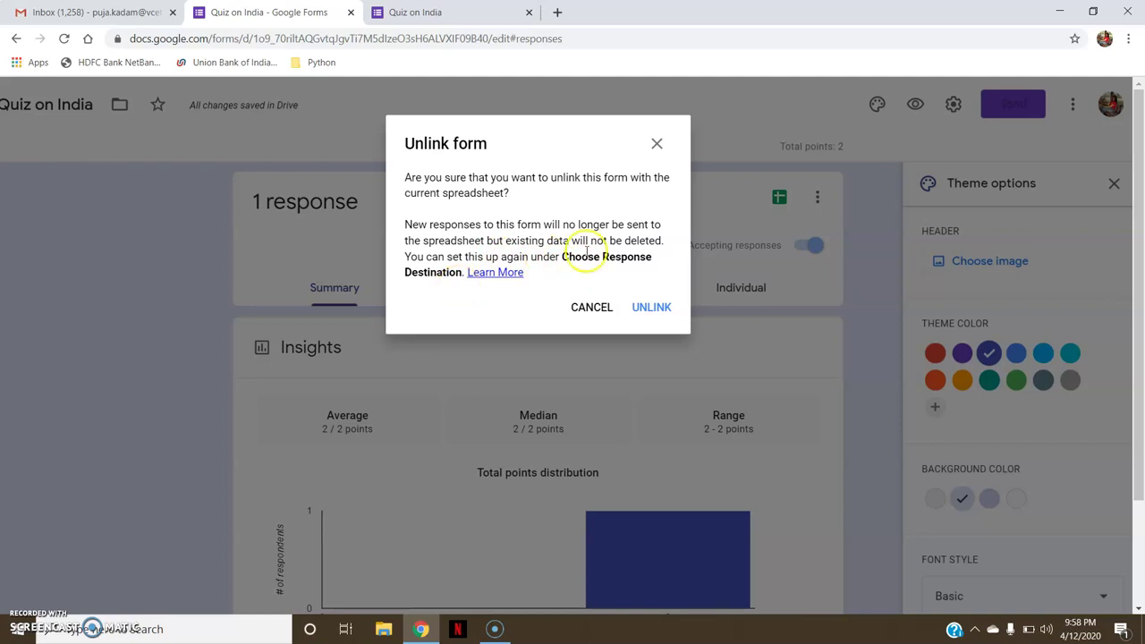
left_click(586, 309)
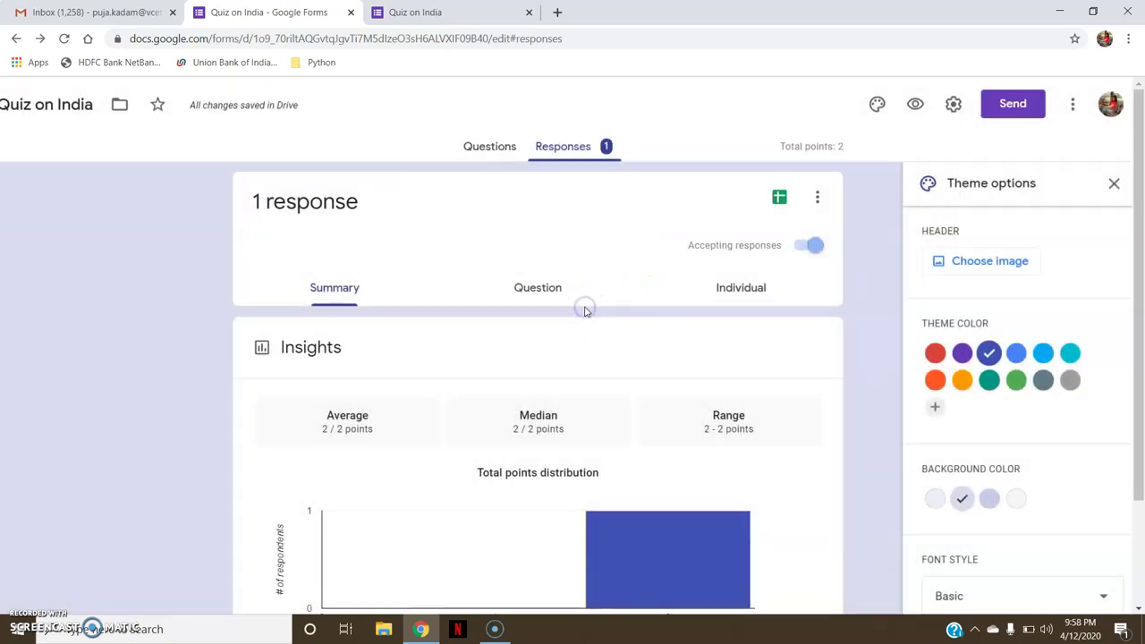
left_click(817, 201)
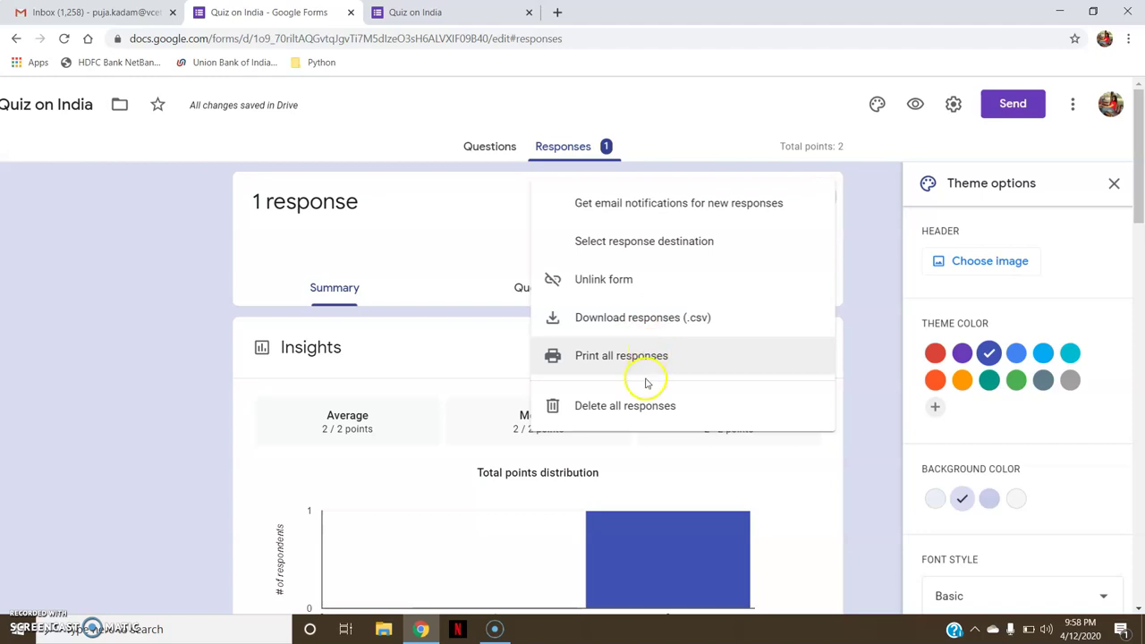
left_click(432, 261)
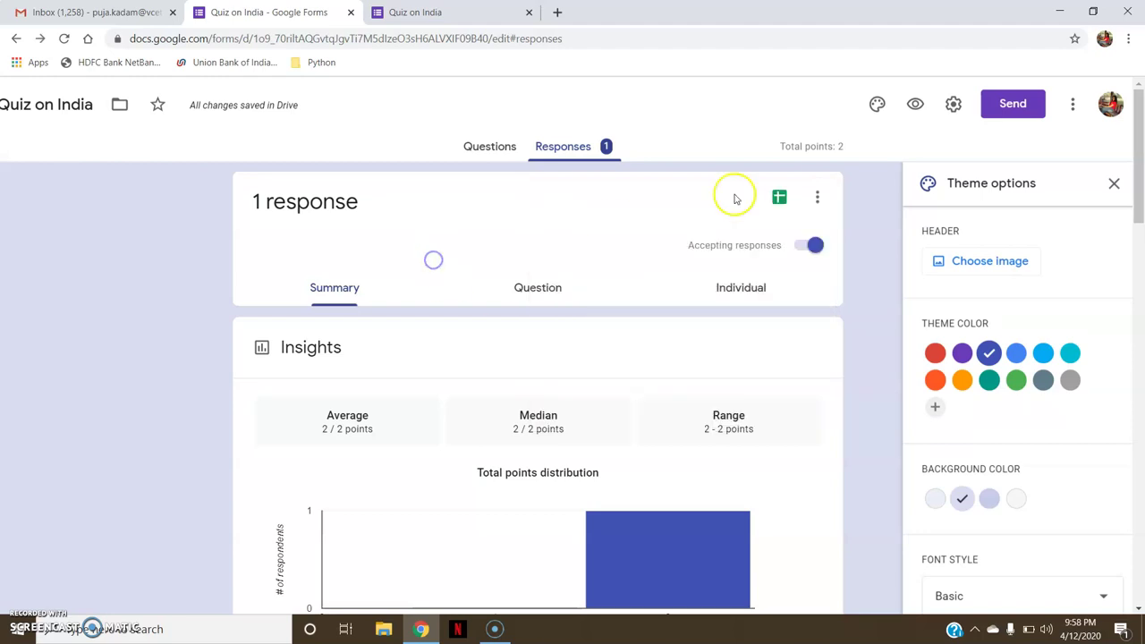
View the recorded answers in the linked response spreadsheet, declining offline access, and close the spreadsheet
left_click(774, 198)
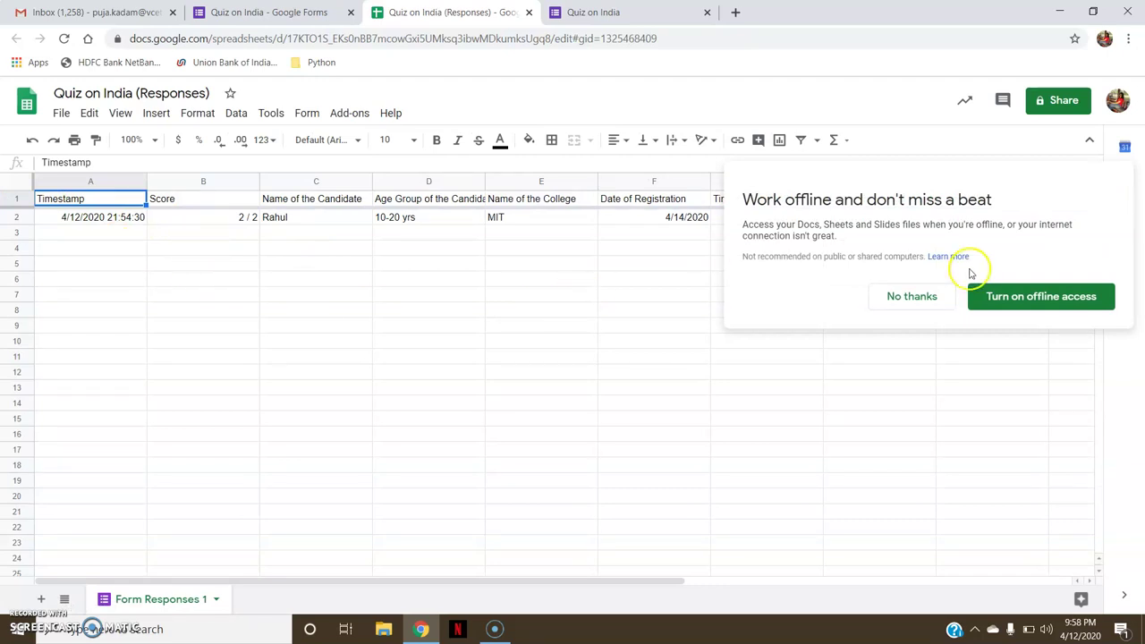
left_click(911, 296)
left_click(539, 285)
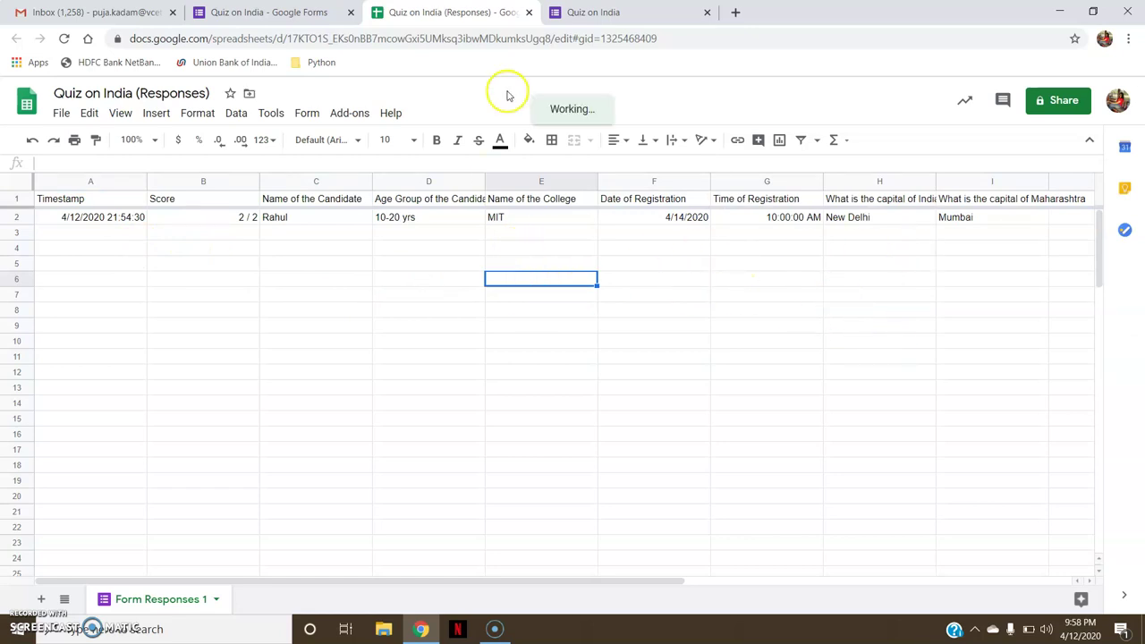
left_click(530, 13)
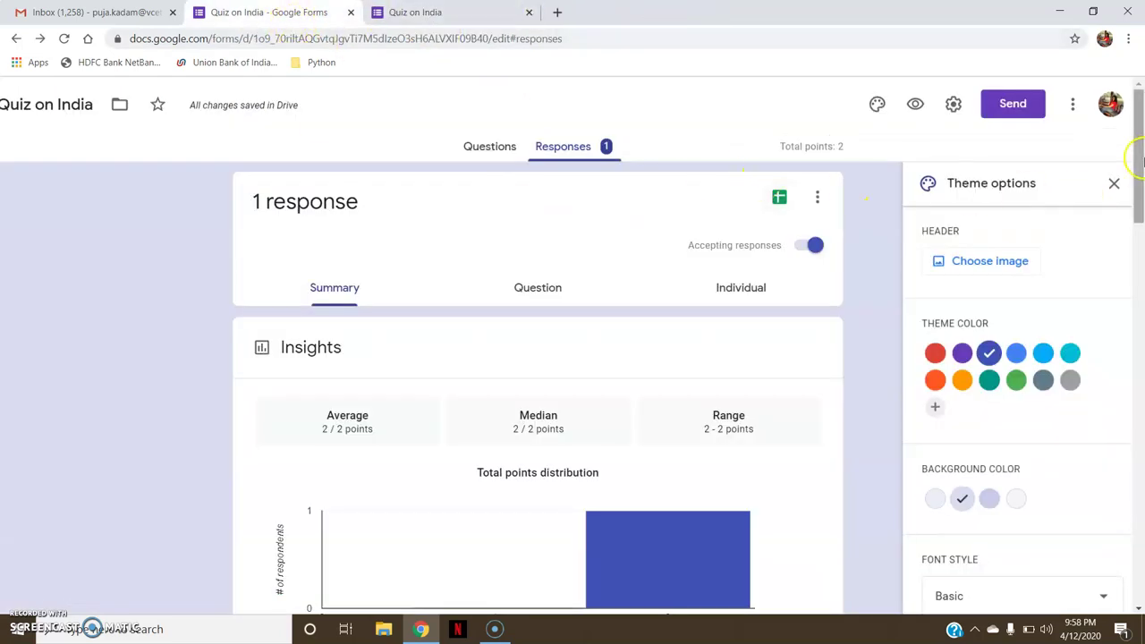
Examine the response summary from the score insights through the registration details and return to the form's questions
mouse_move(1142, 156)
left_mouse_down()
mouse_move(1142, 211)
mouse_move(1141, 153)
left_mouse_up()
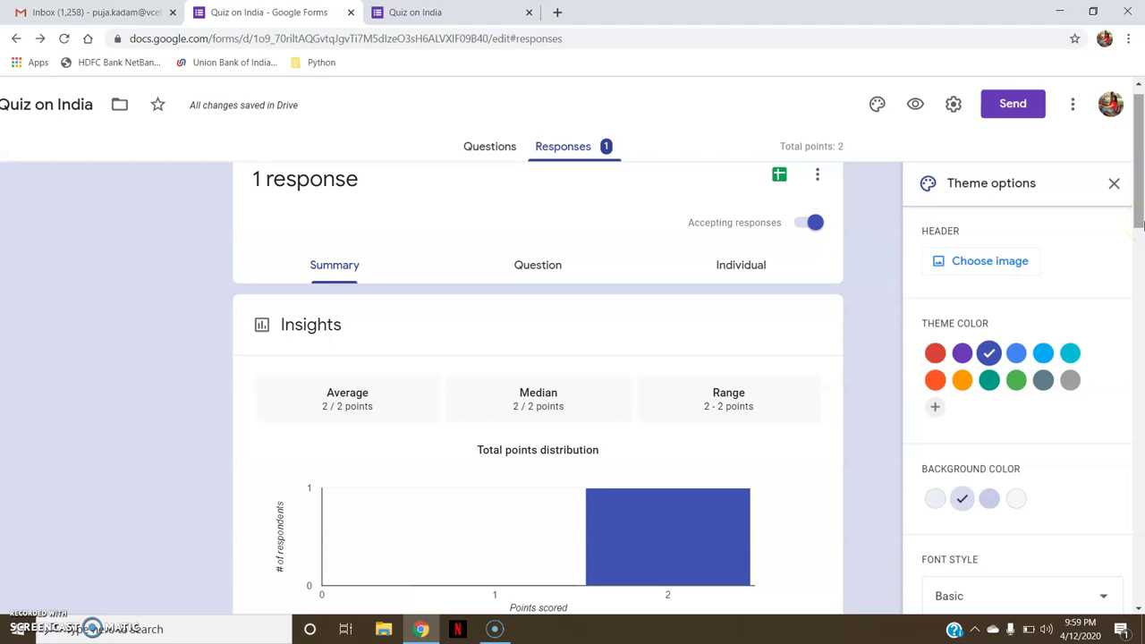
left_click(1141, 206)
left_click_drag(1140, 205, 1141, 329)
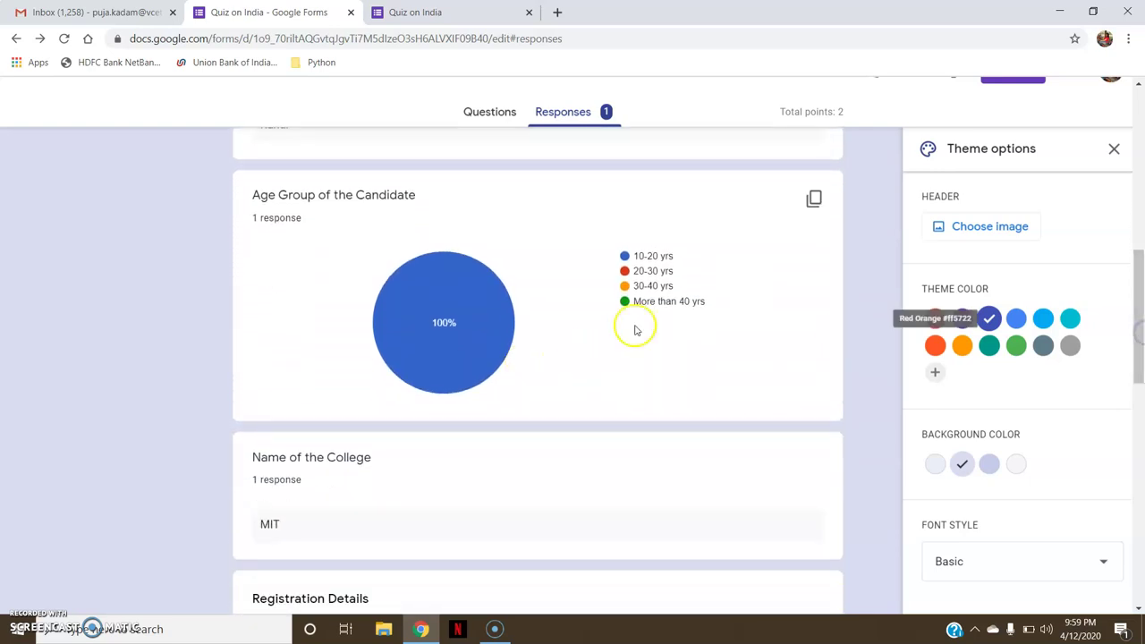
left_click_drag(1137, 281, 1140, 341)
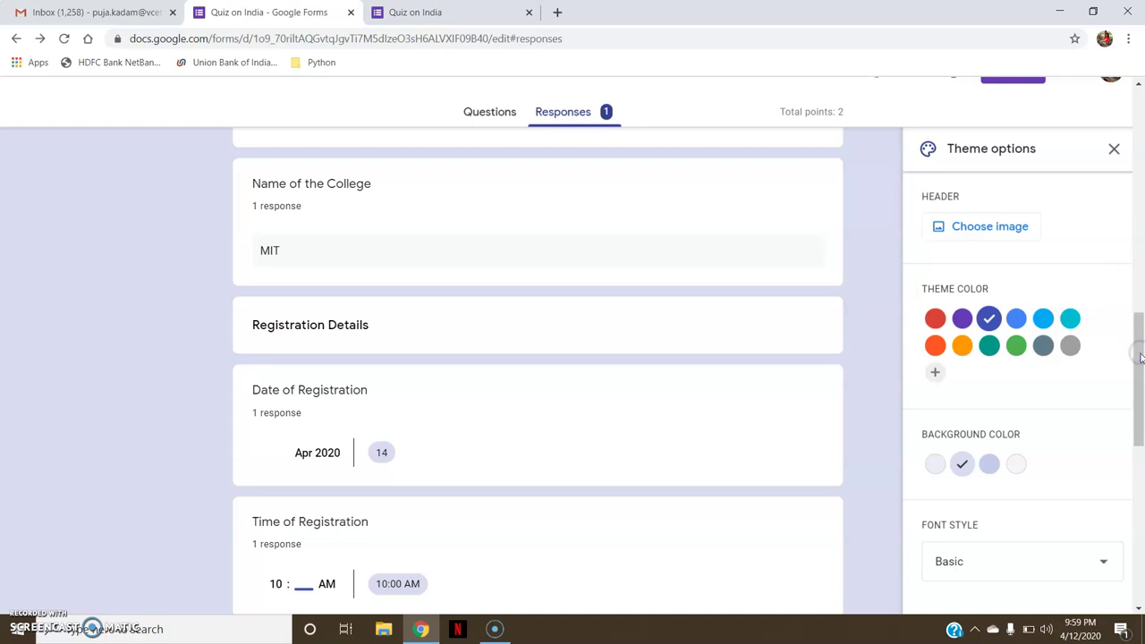
triple_click(1135, 431)
left_click_drag(1135, 431, 1140, 202)
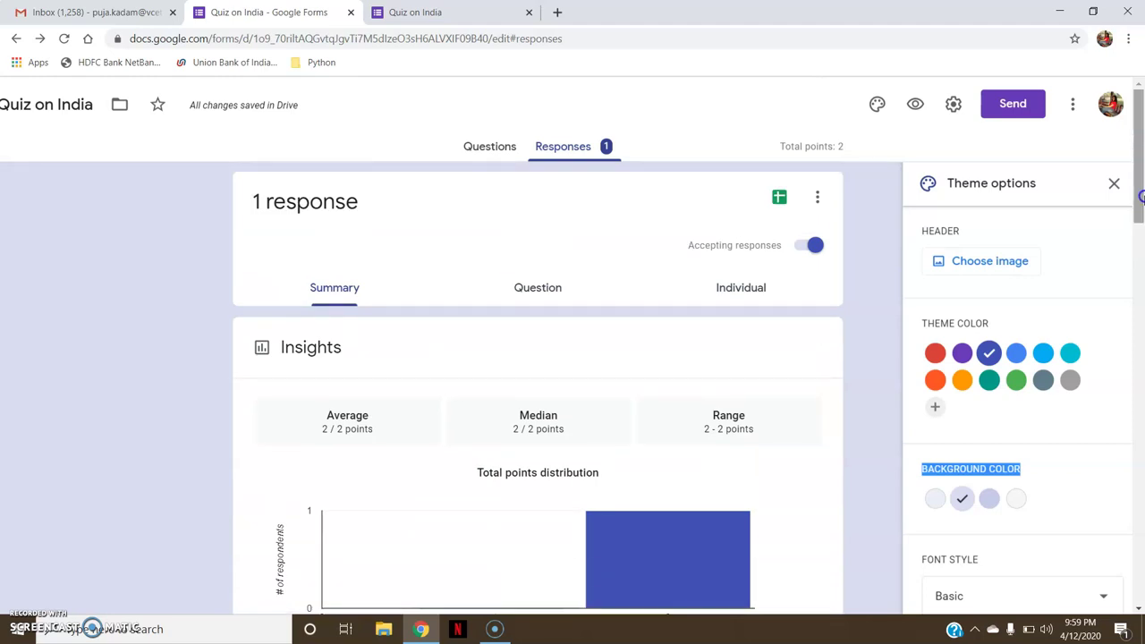
left_click(486, 159)
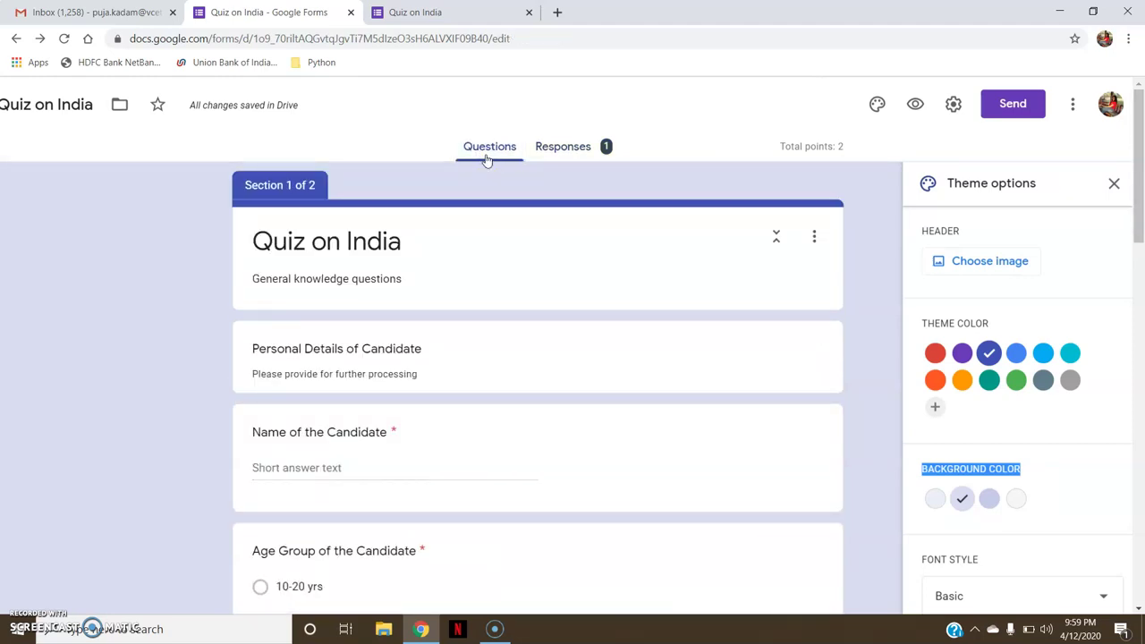